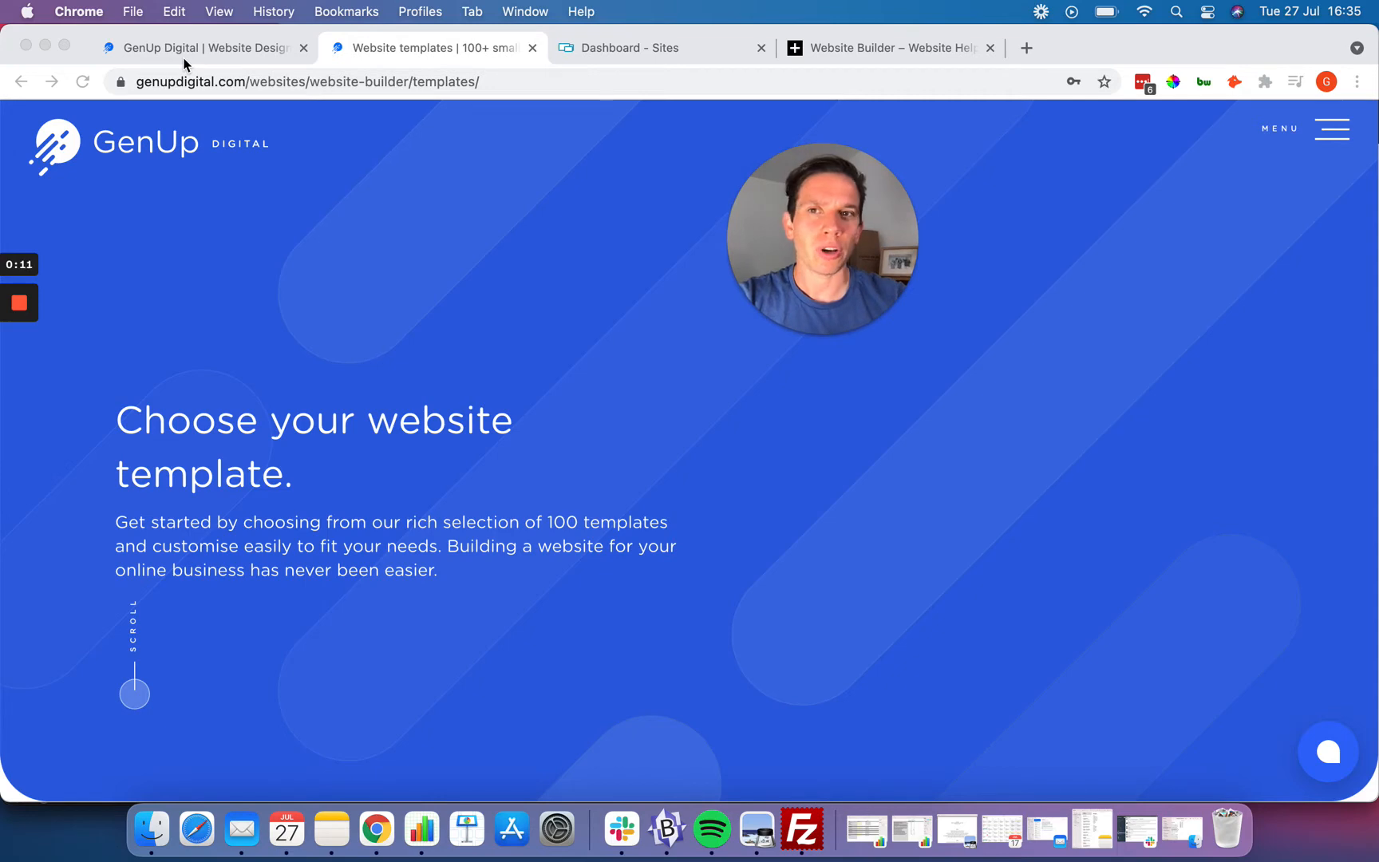
Look over the GenUp Digital homepage and browse the popular designs on its website templates page.
click(181, 46)
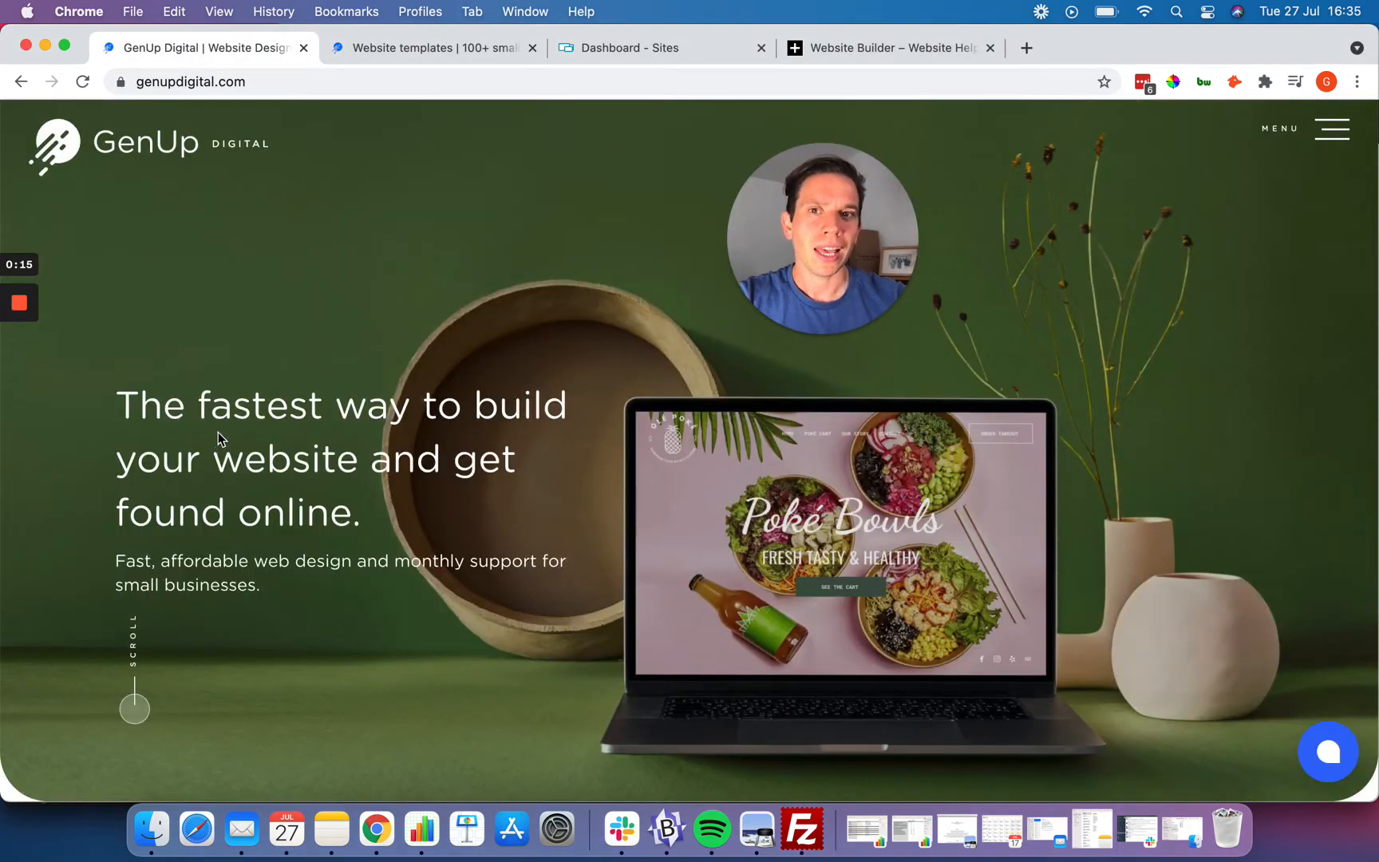
drag(822, 239, 965, 190)
click(427, 50)
scroll(187, 367, down, 6)
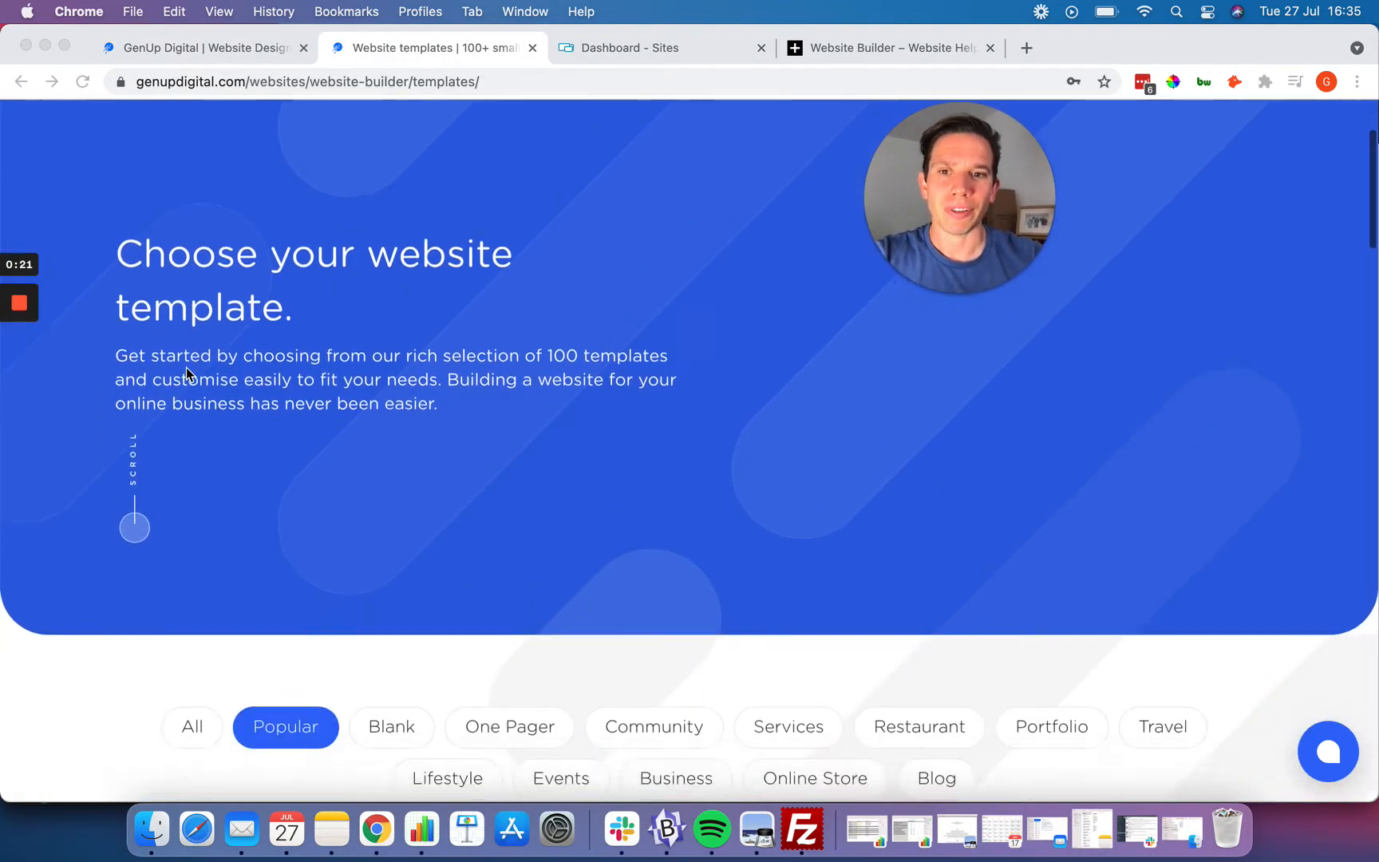
scroll(187, 373, down, 1)
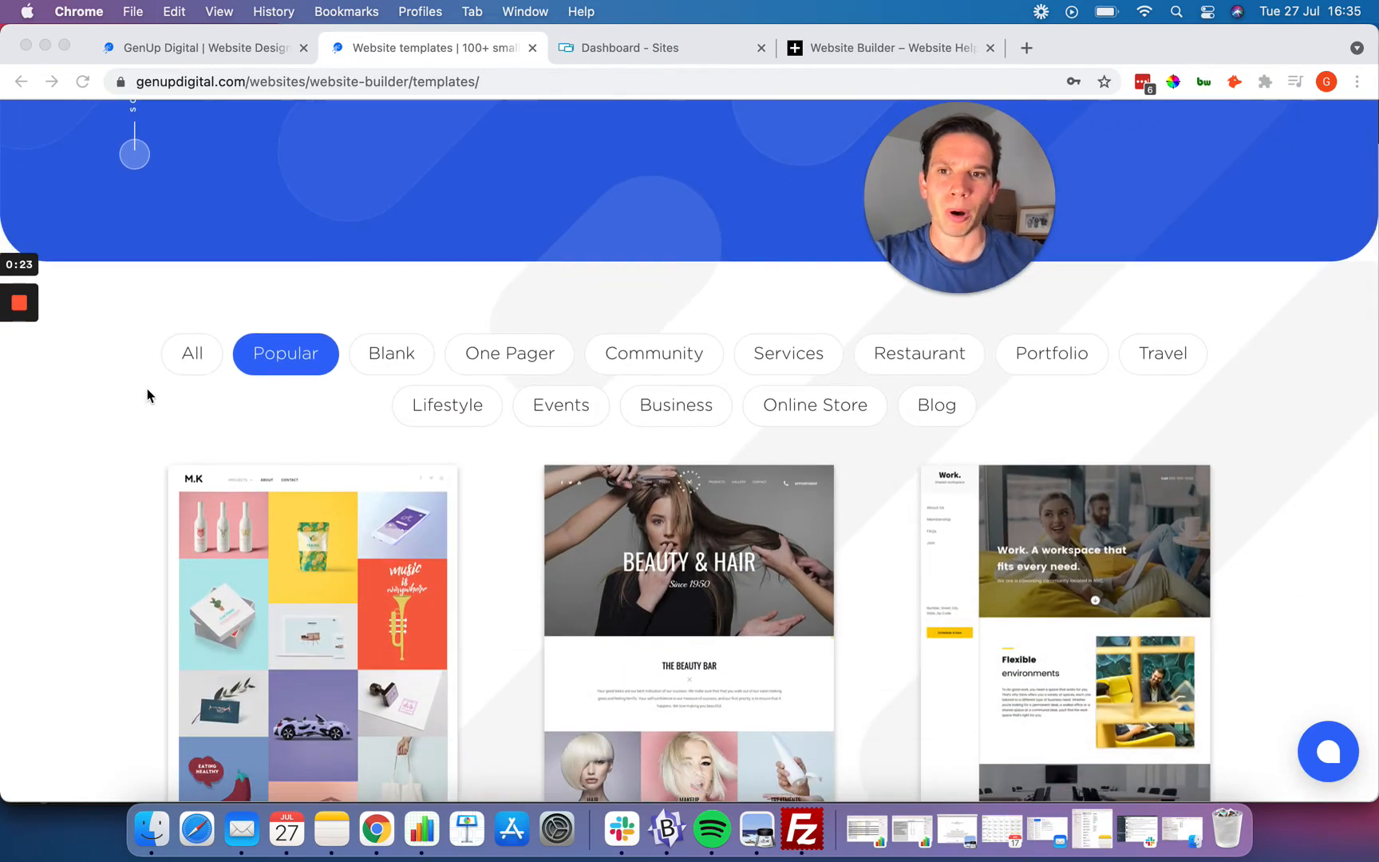
scroll(128, 403, down, 3)
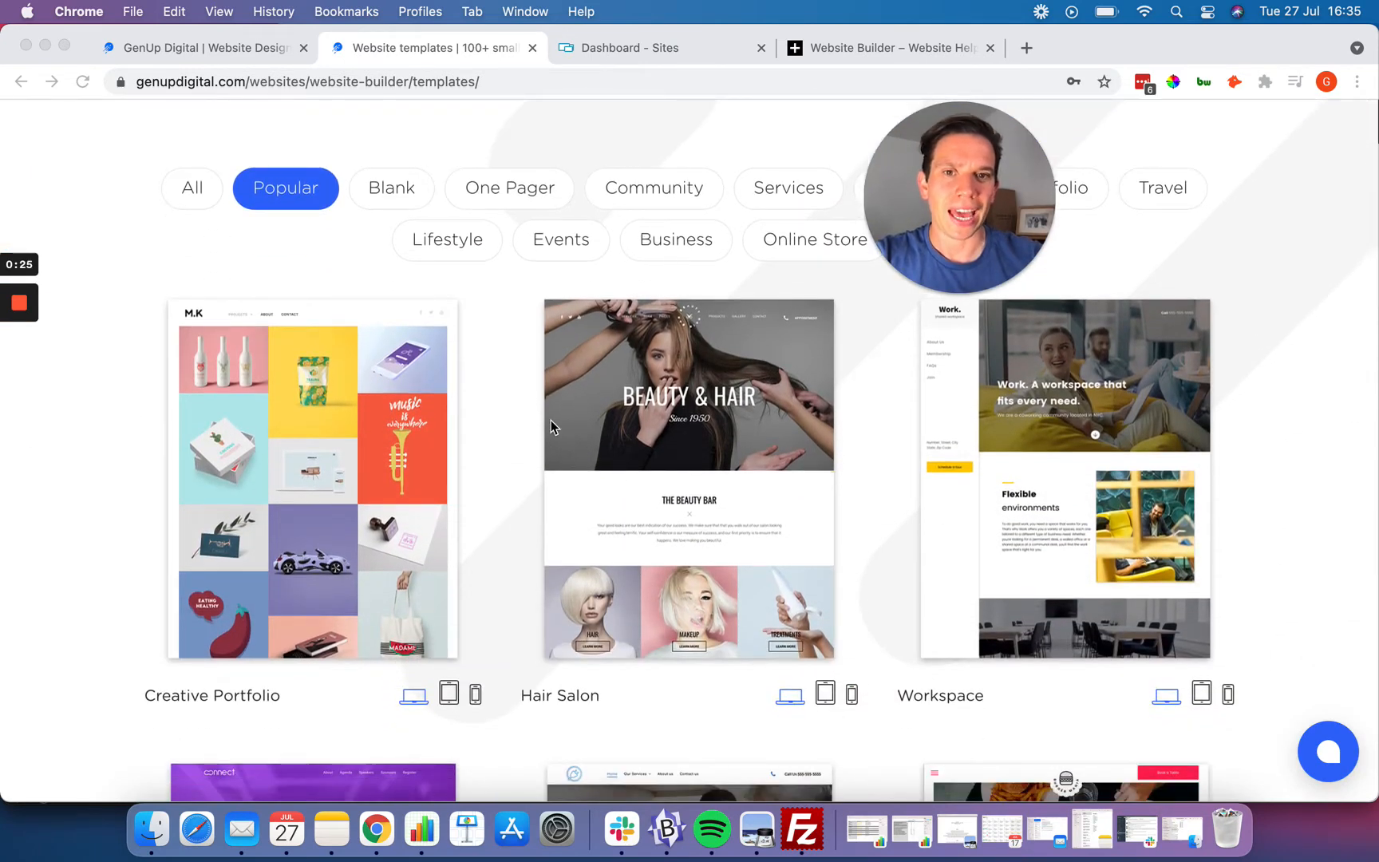
scroll(1092, 446, up, 10)
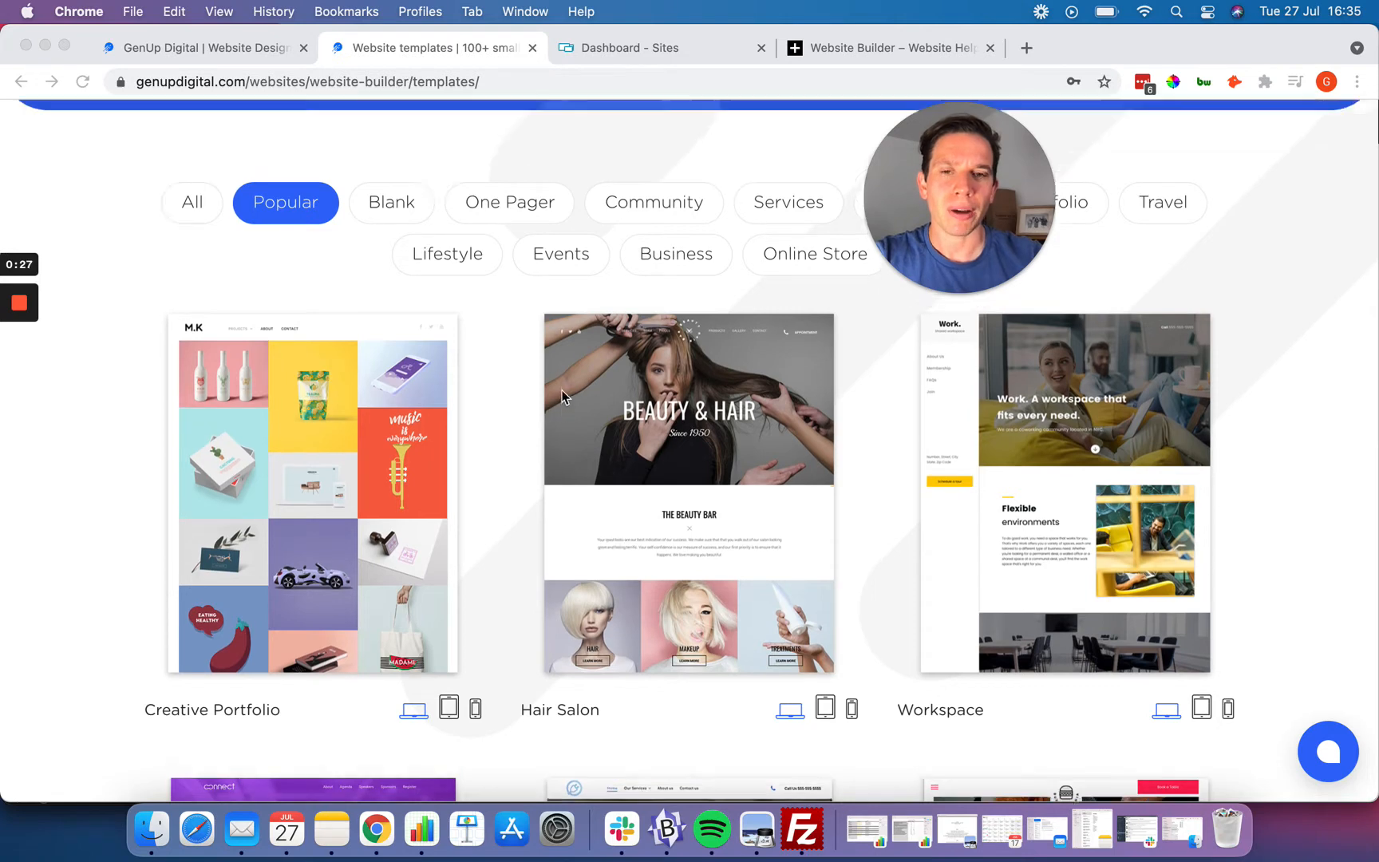
drag(973, 201, 1027, 224)
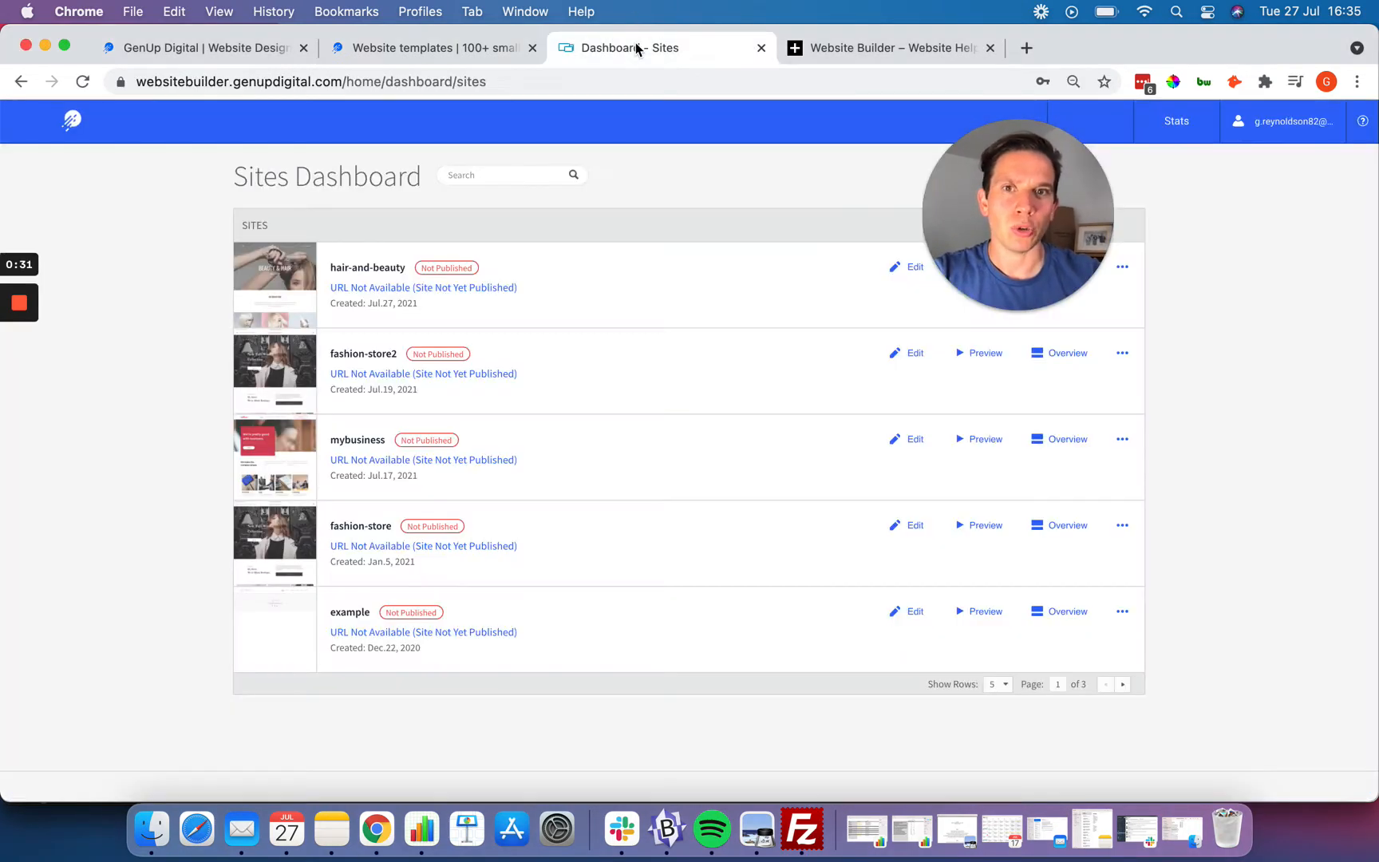
Open the hair-and-beauty site for editing from the Sites Dashboard.
click(635, 47)
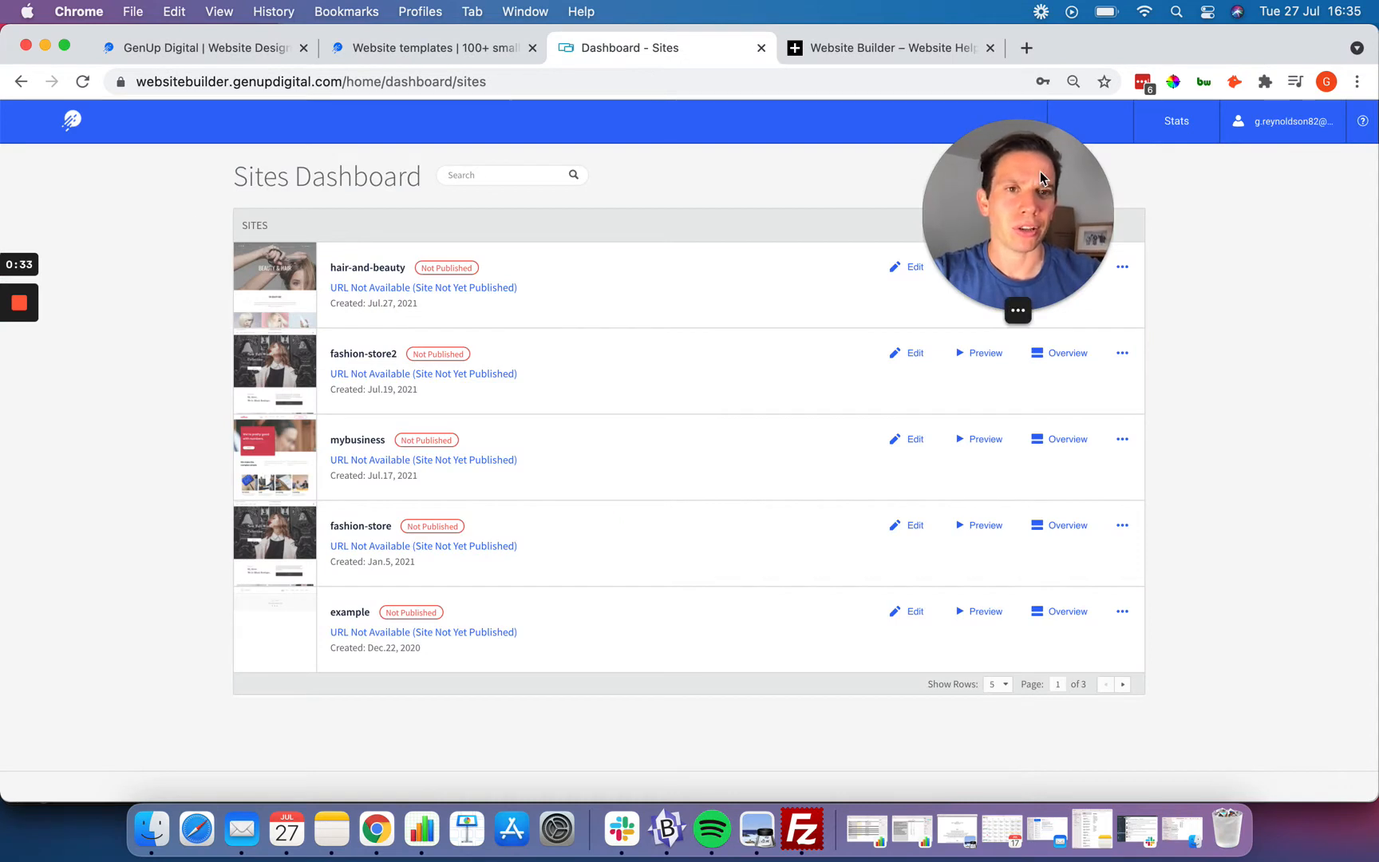
drag(1039, 171, 663, 518)
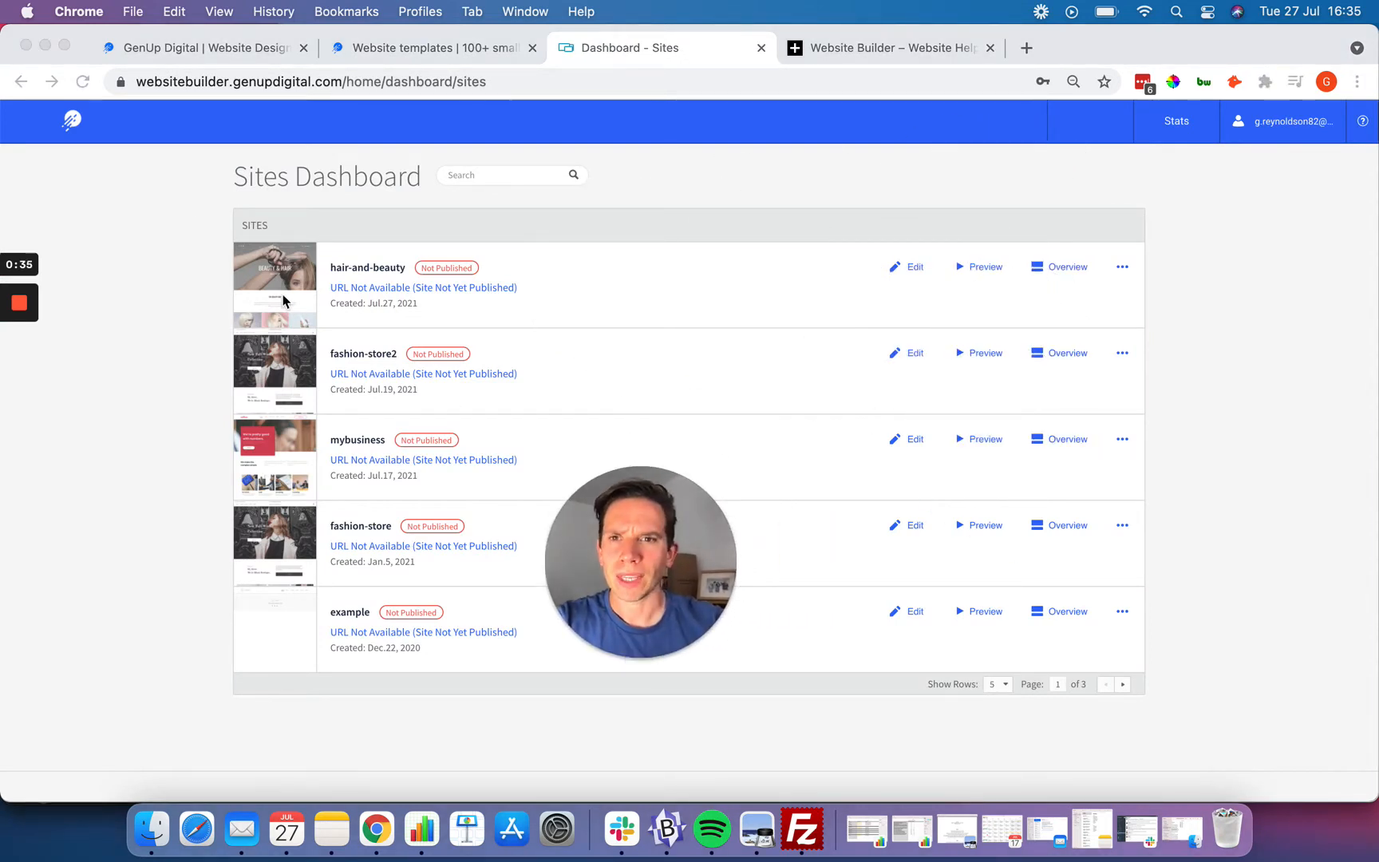
click(917, 272)
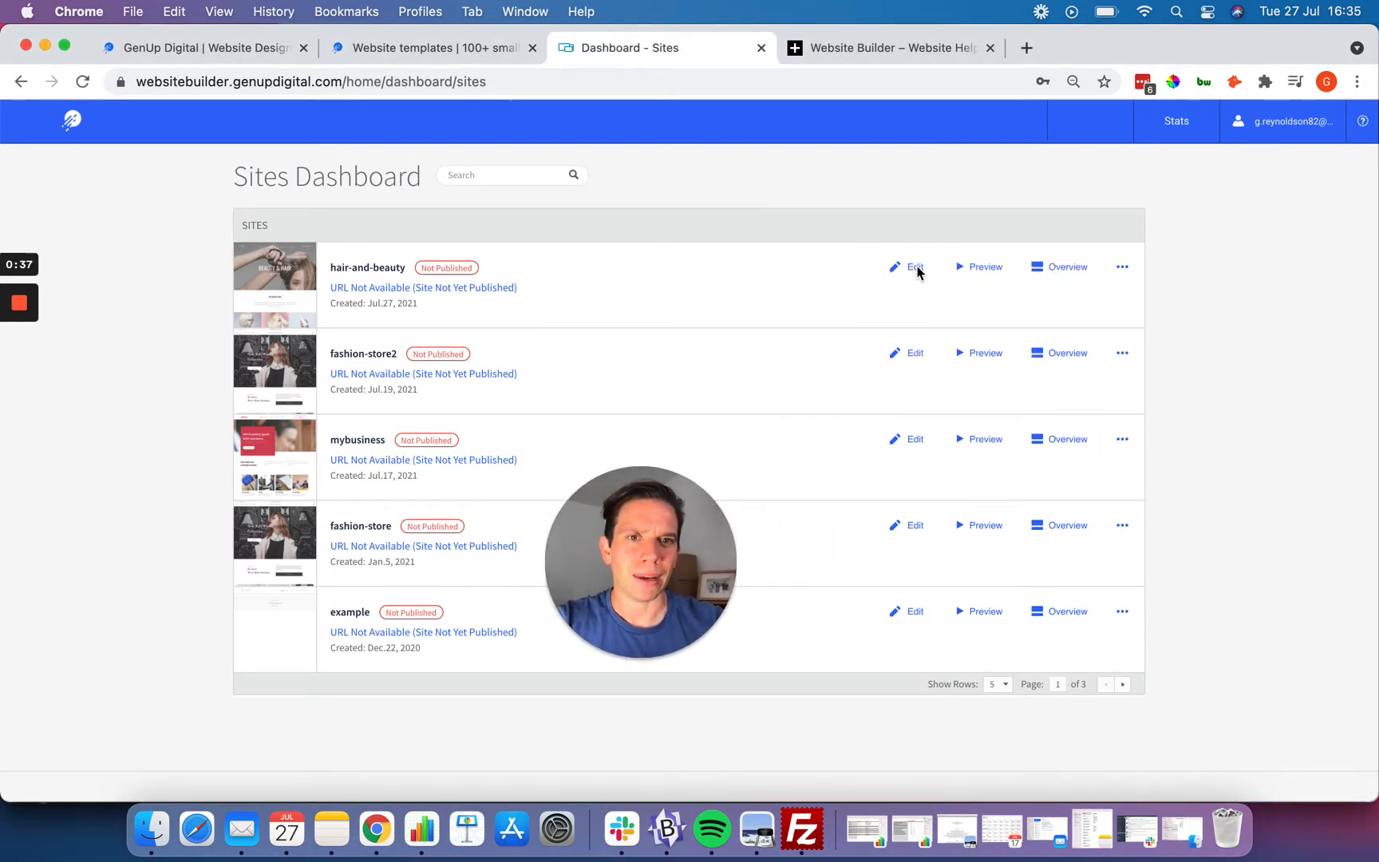
click(917, 271)
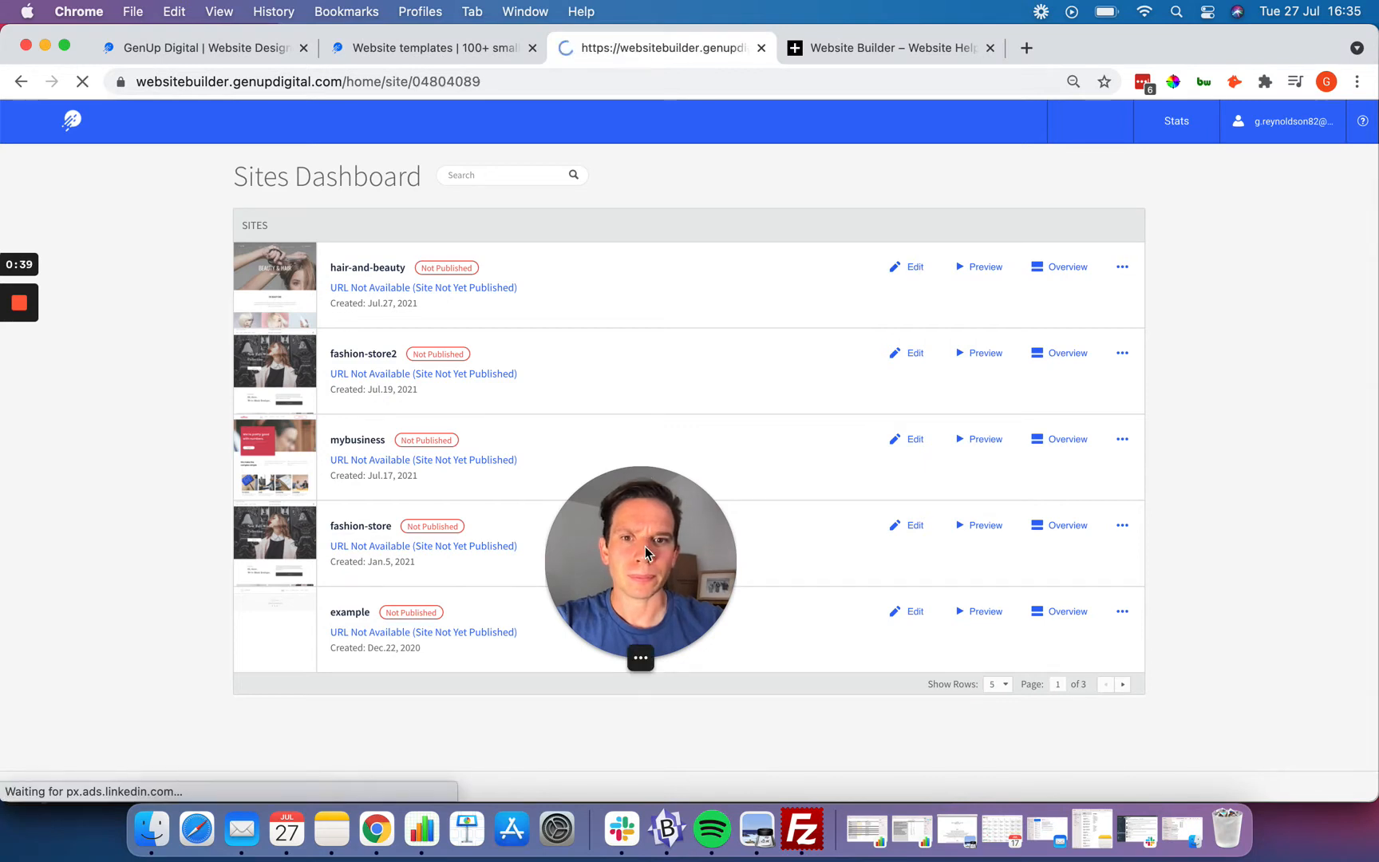
drag(645, 546, 1172, 237)
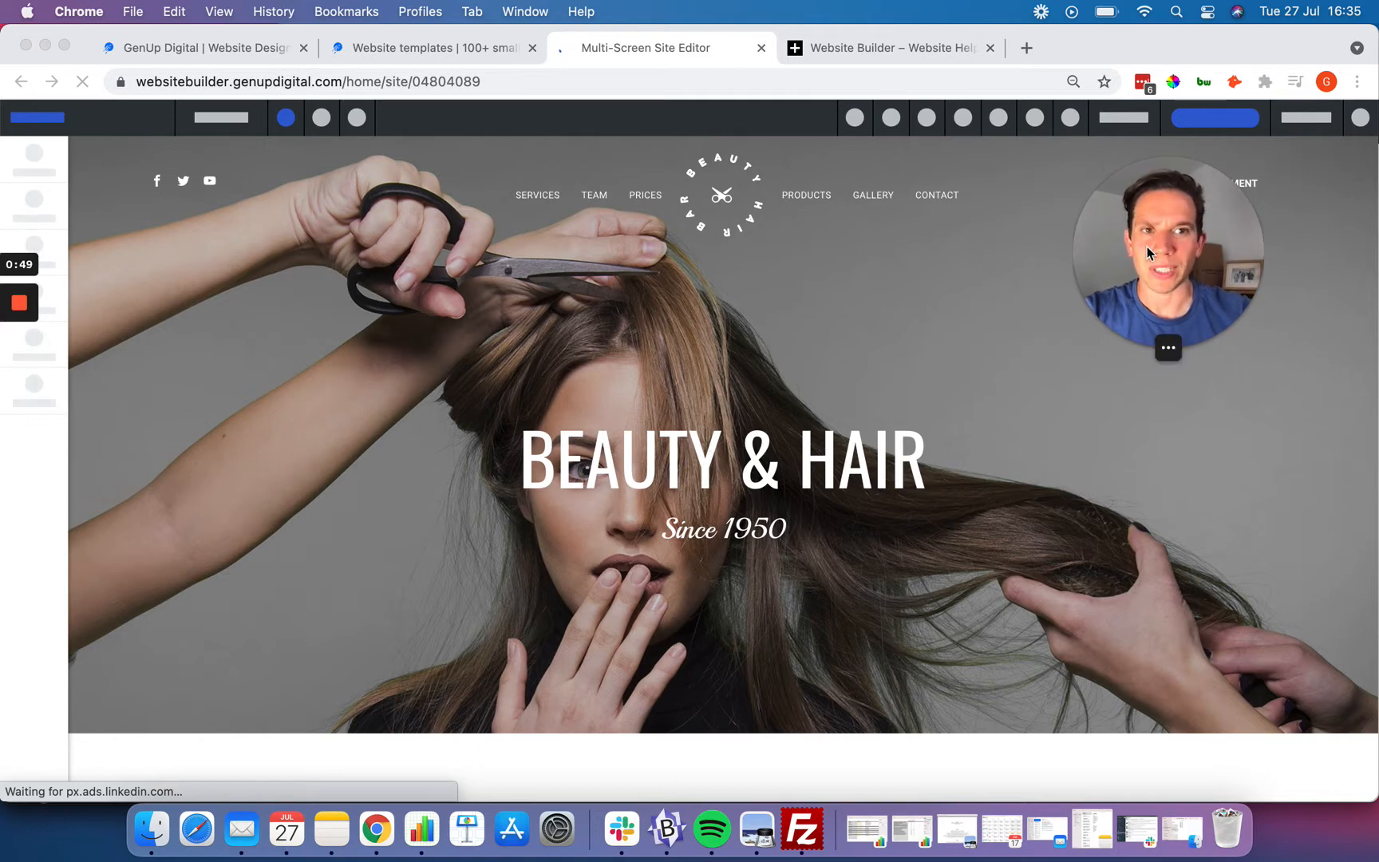
drag(1149, 255, 1206, 310)
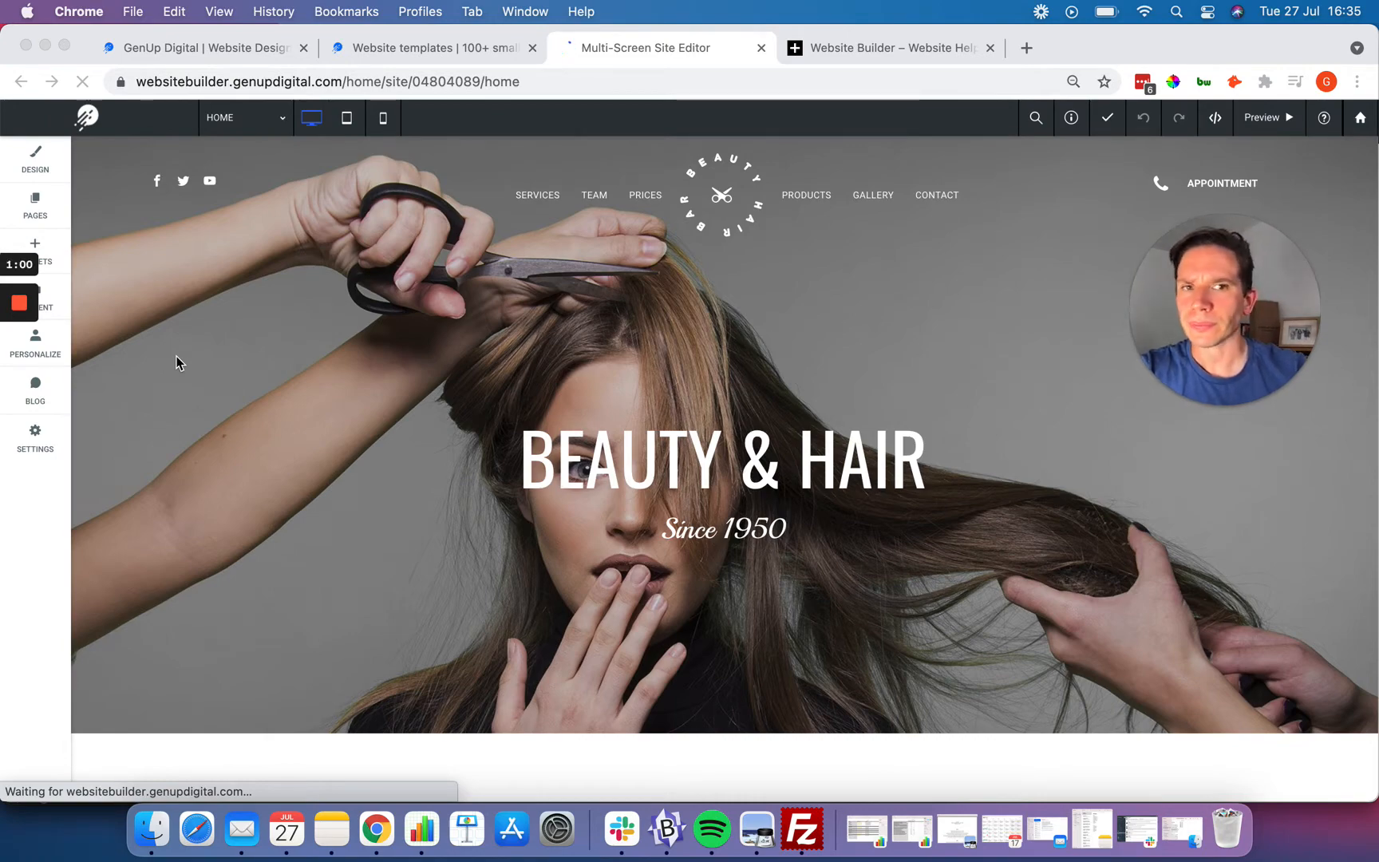
Look through the home page sections of the hair-and-beauty site and return to its header.
scroll(446, 390, down, 10)
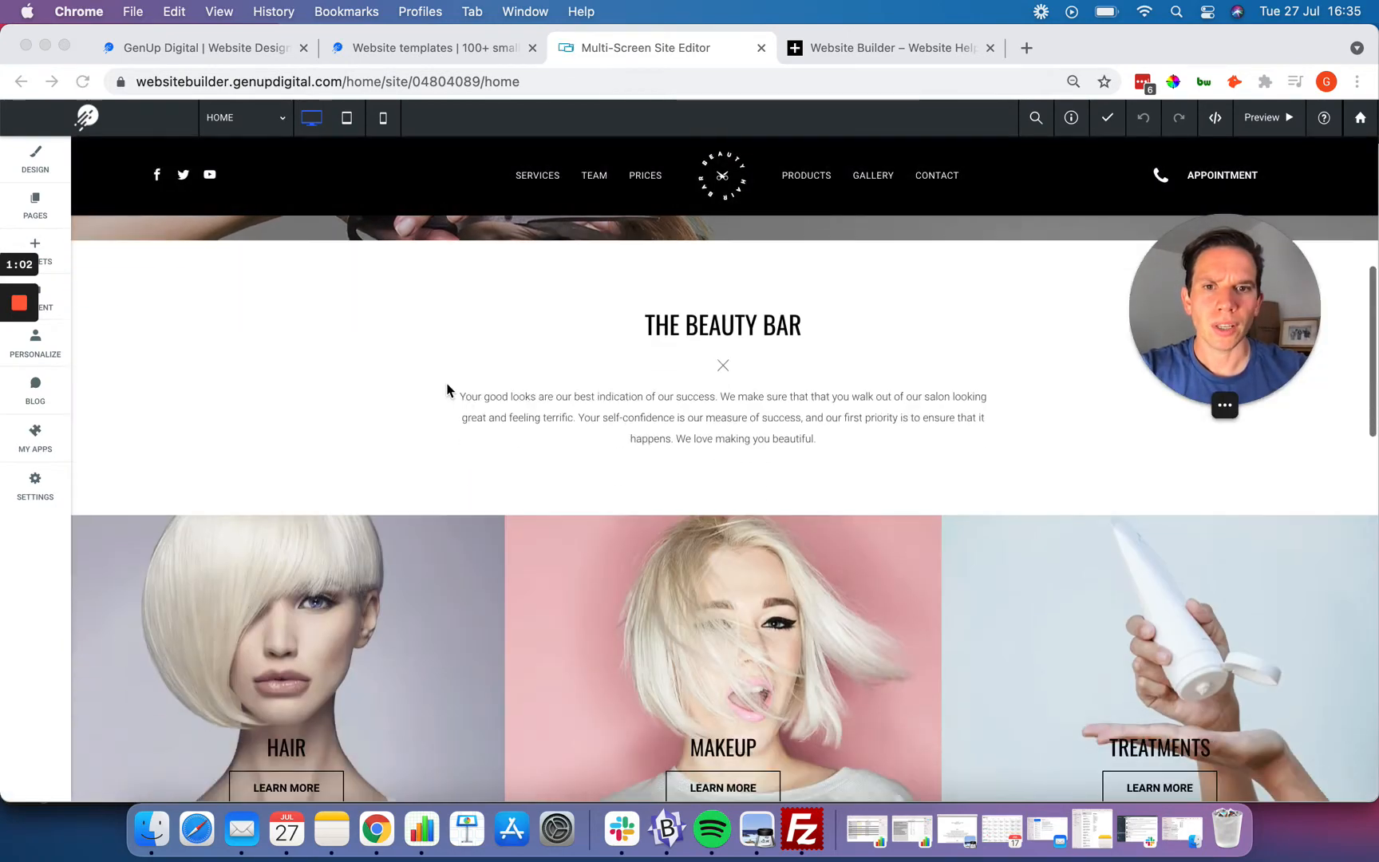
scroll(446, 390, down, 10)
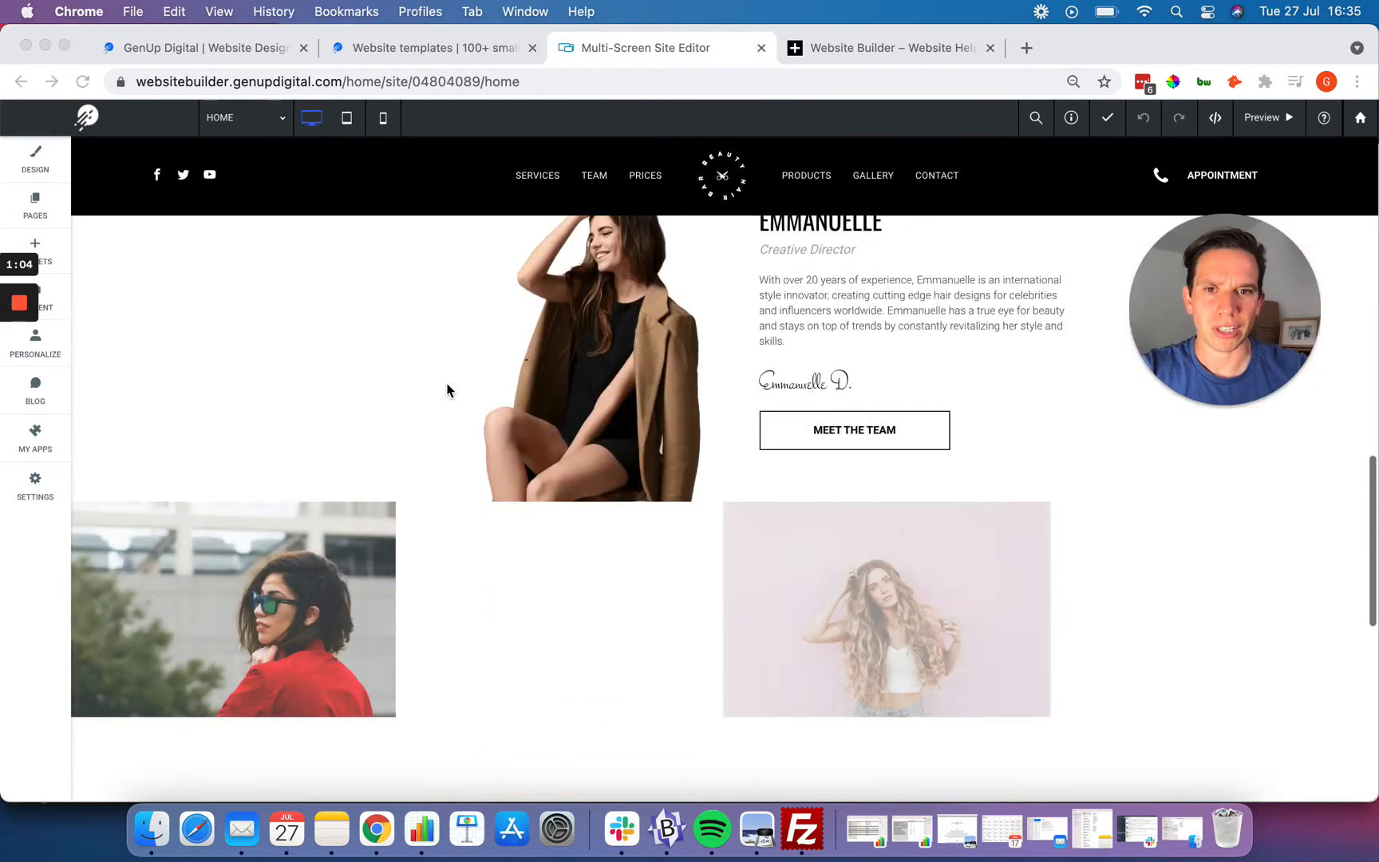
scroll(446, 391, up, 20)
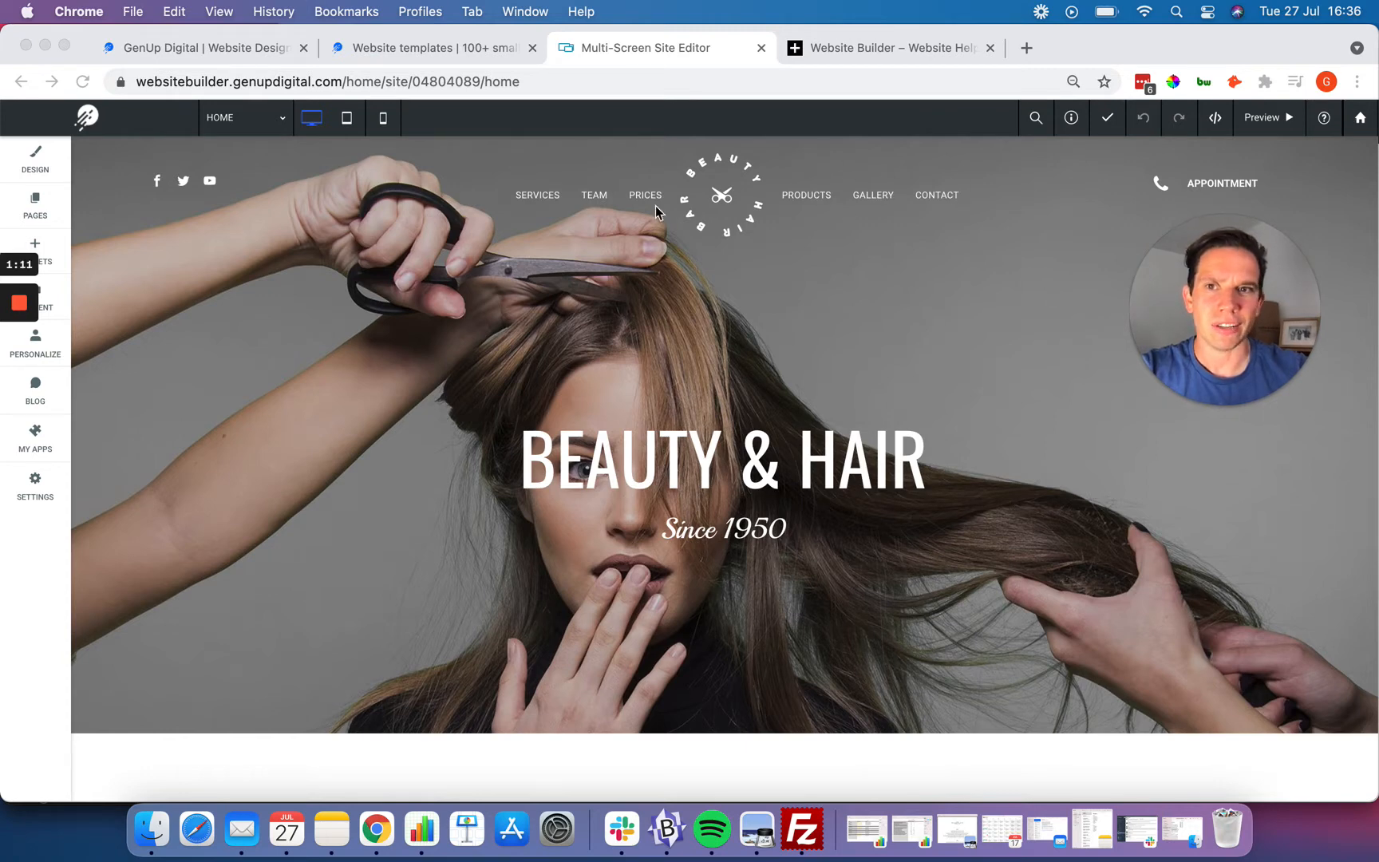
click(457, 386)
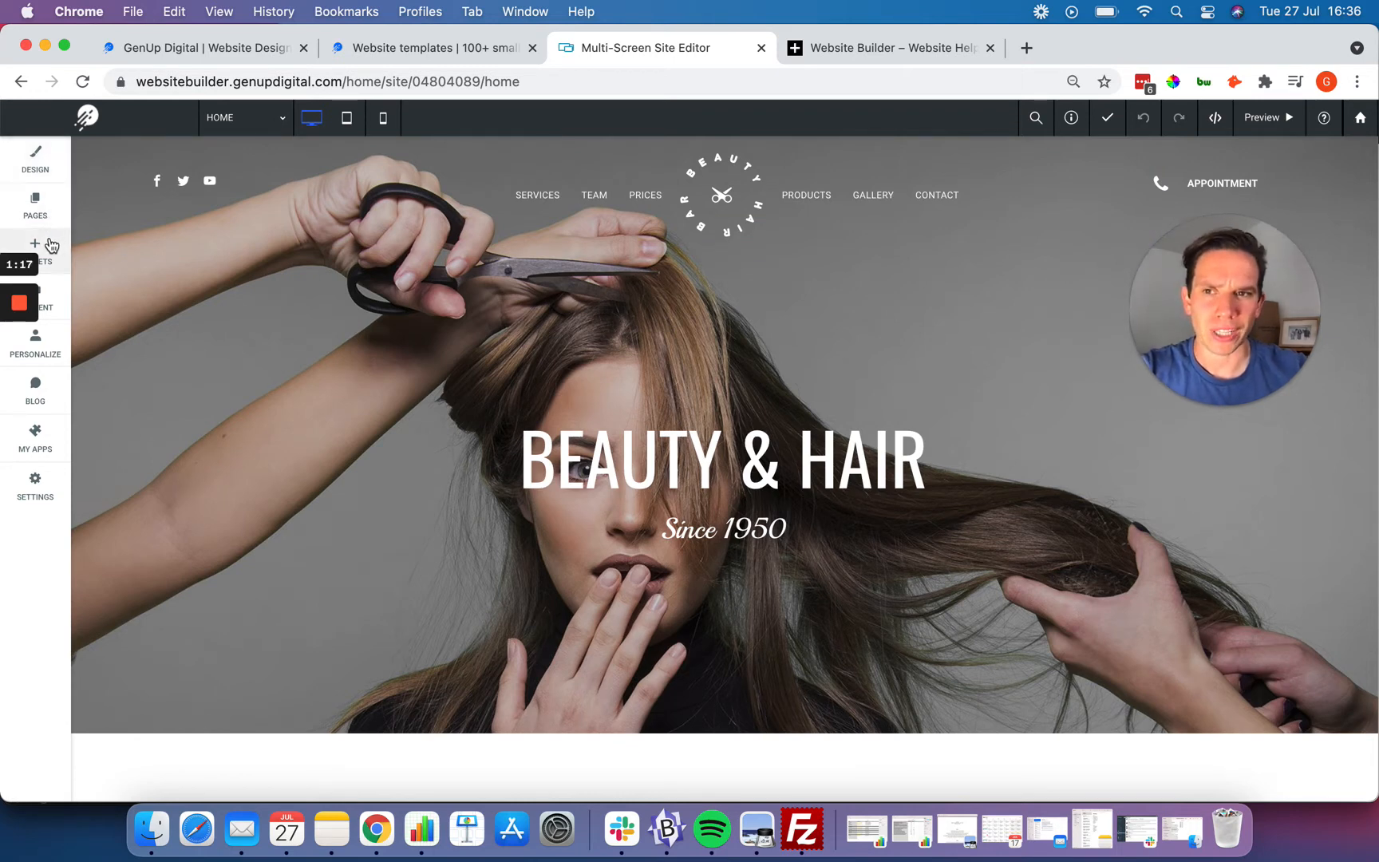
mouse_move(34, 387)
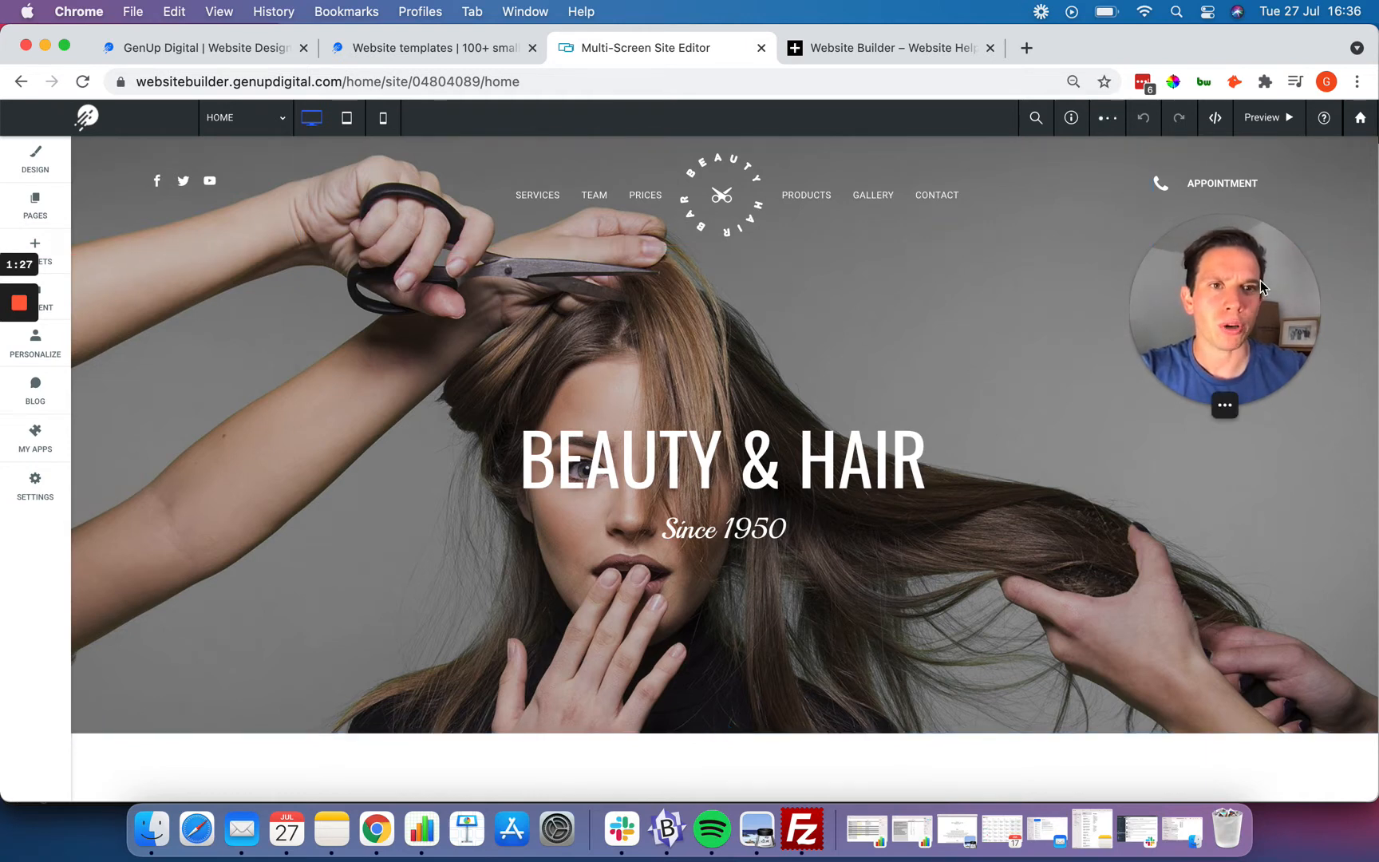
drag(1261, 280, 1223, 266)
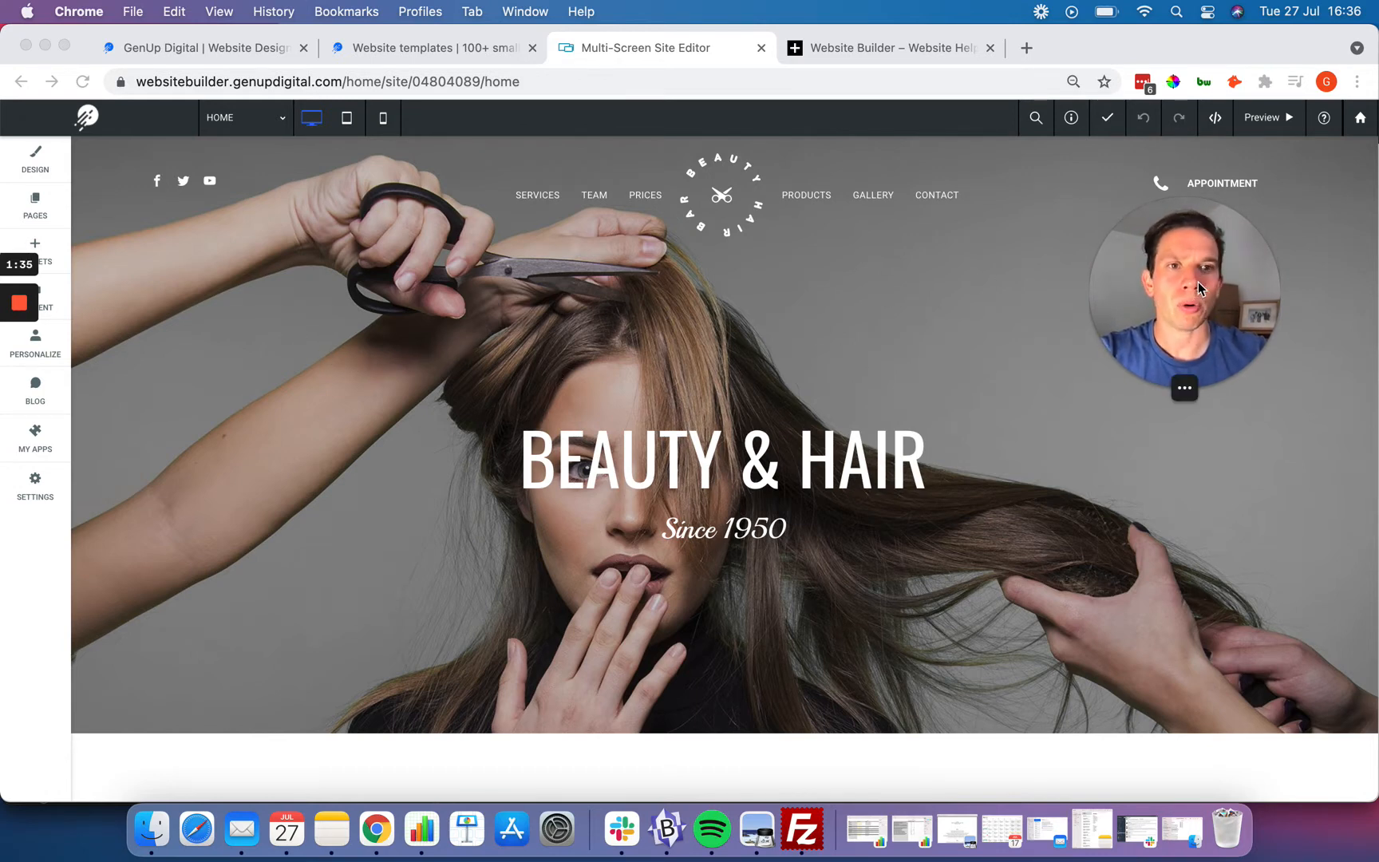
drag(1198, 281, 1122, 313)
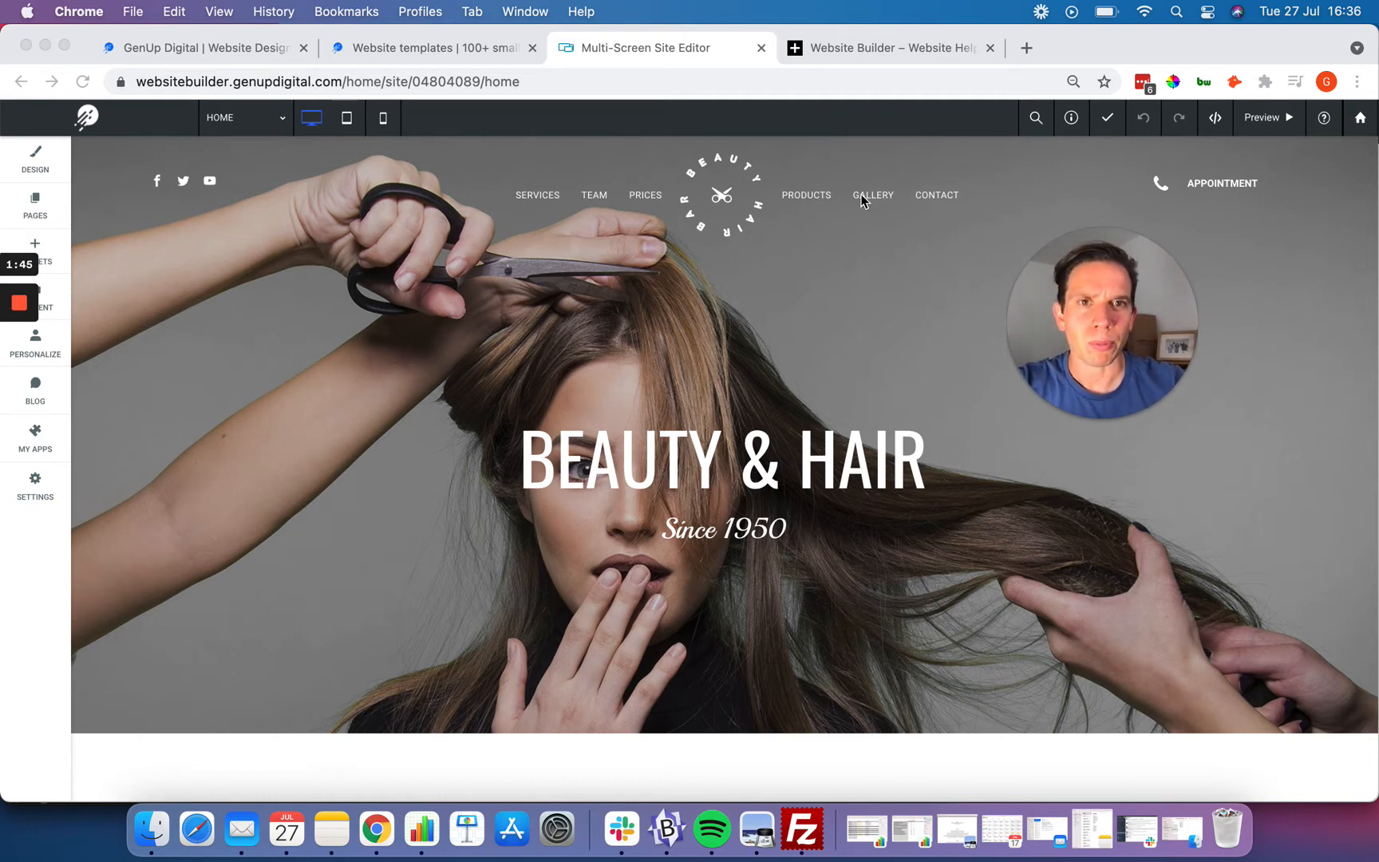
drag(1108, 303, 1133, 311)
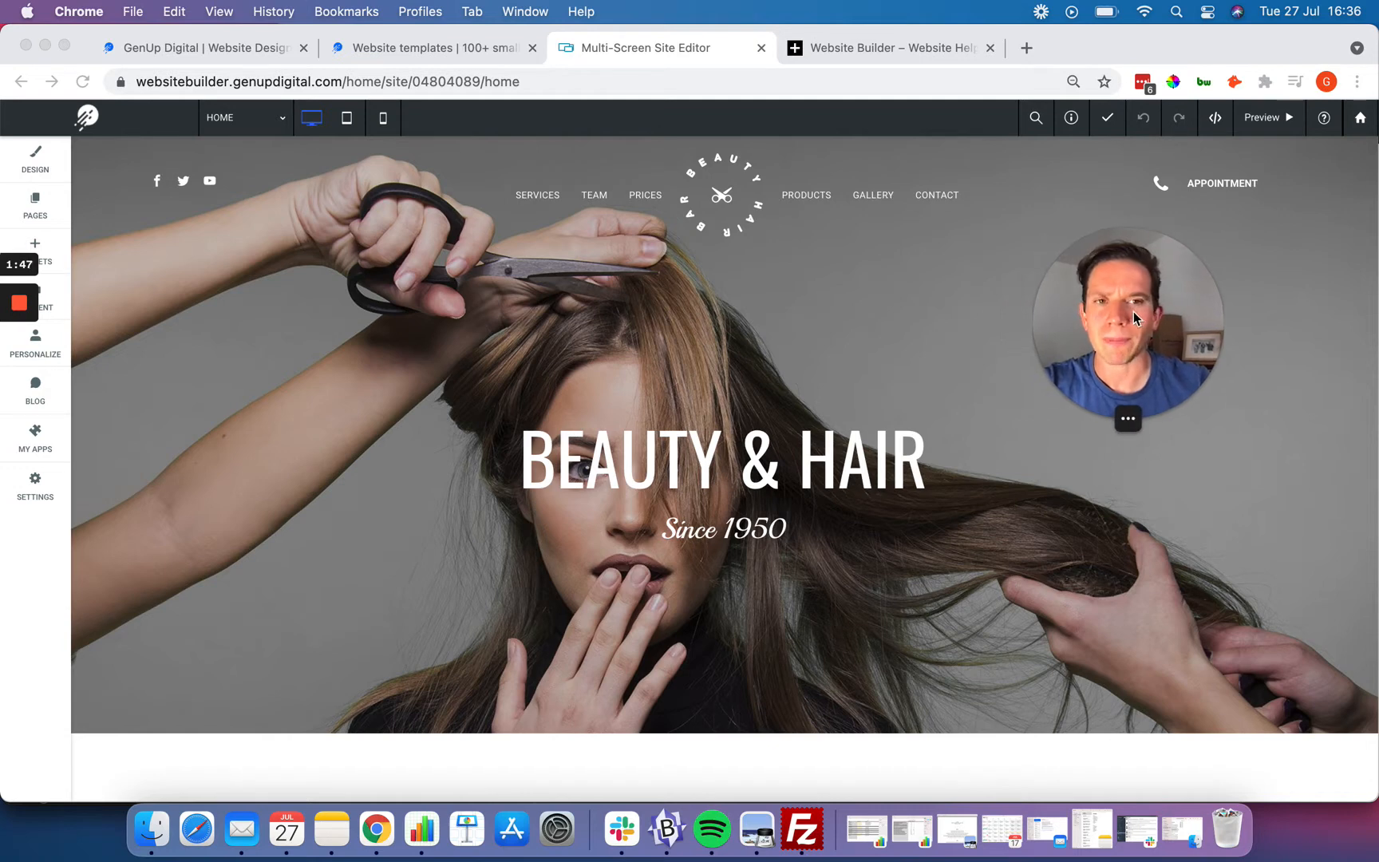
Review the site's page list and the available new page types without adding a page.
click(35, 206)
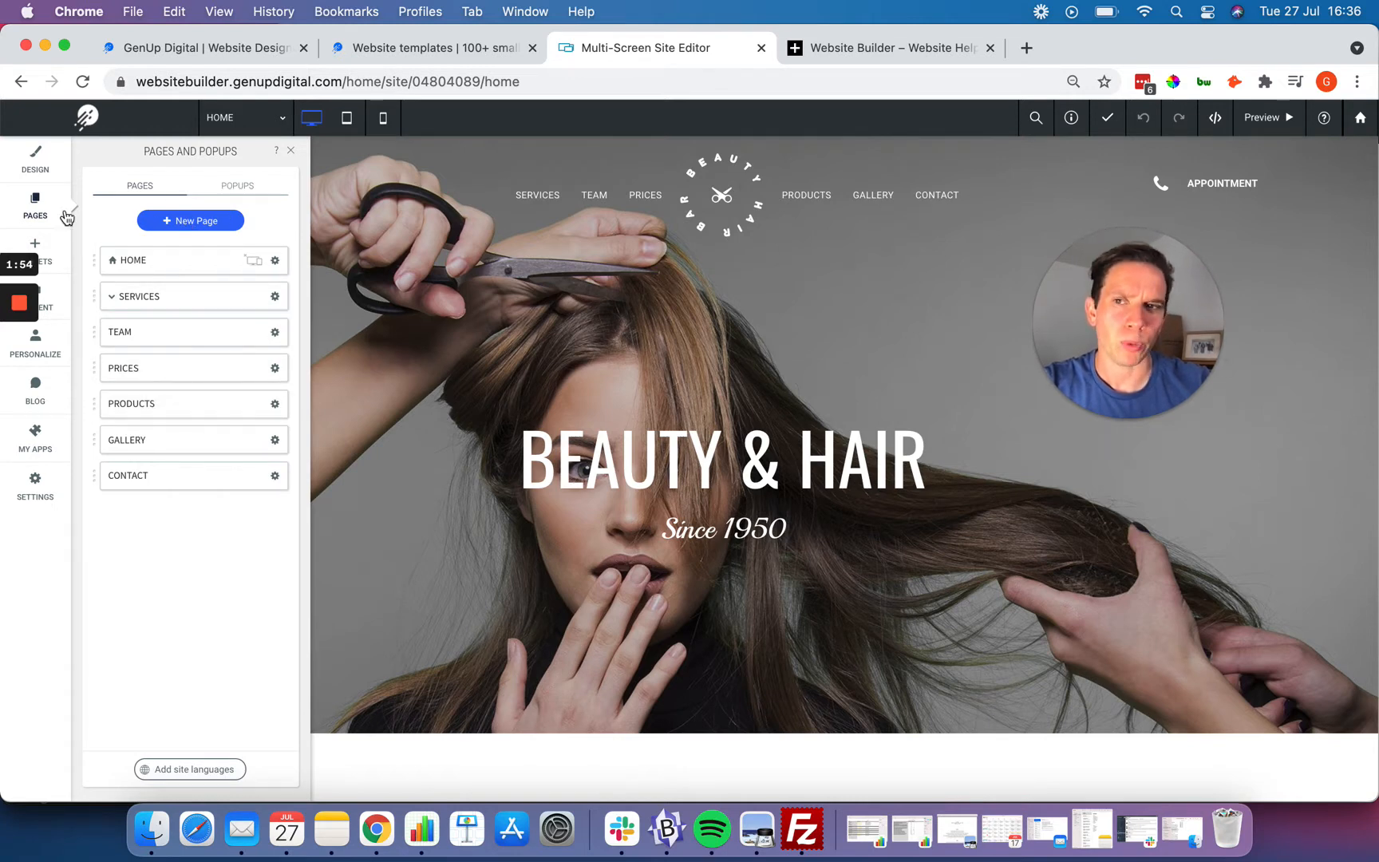
click(187, 222)
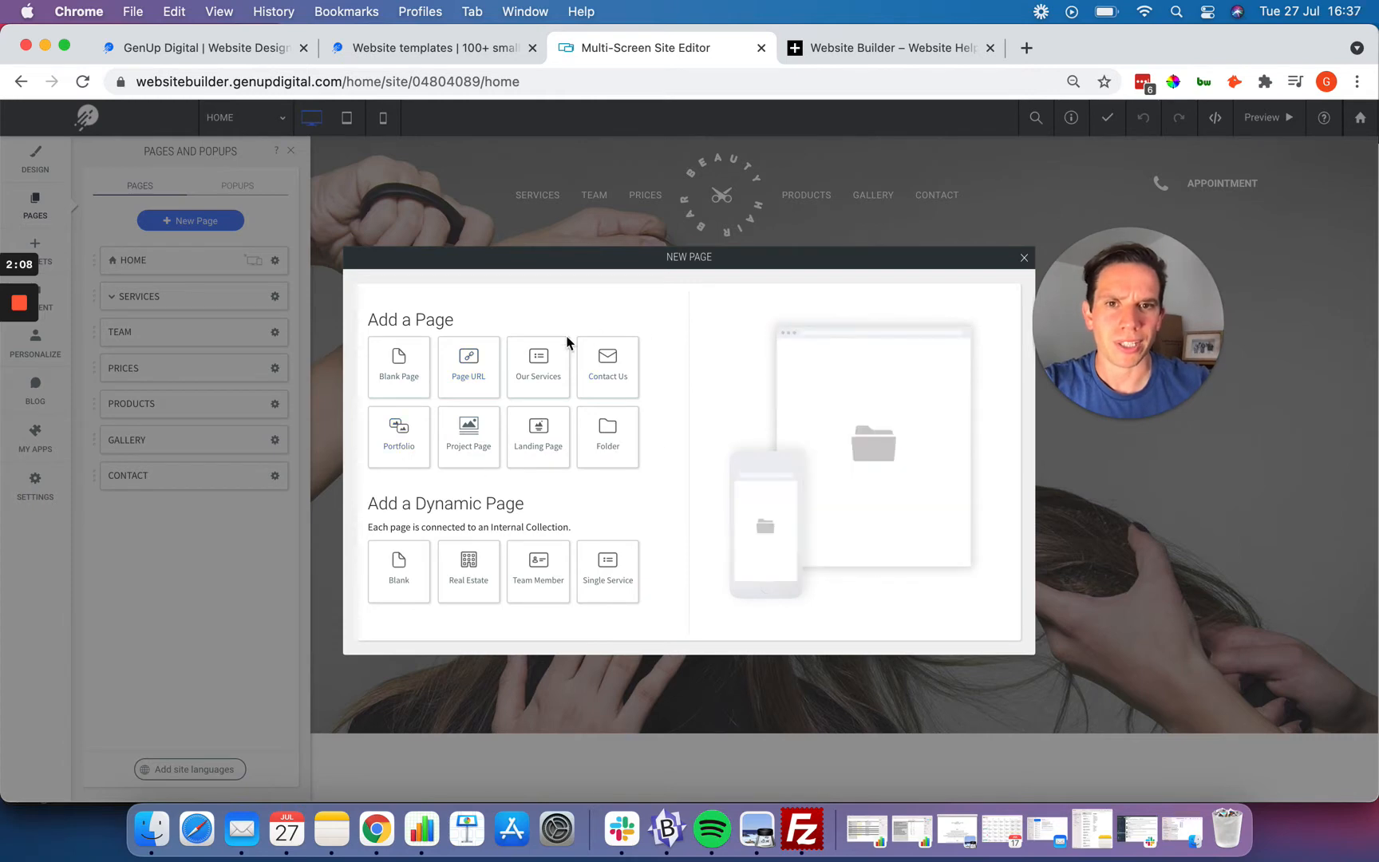
click(1023, 259)
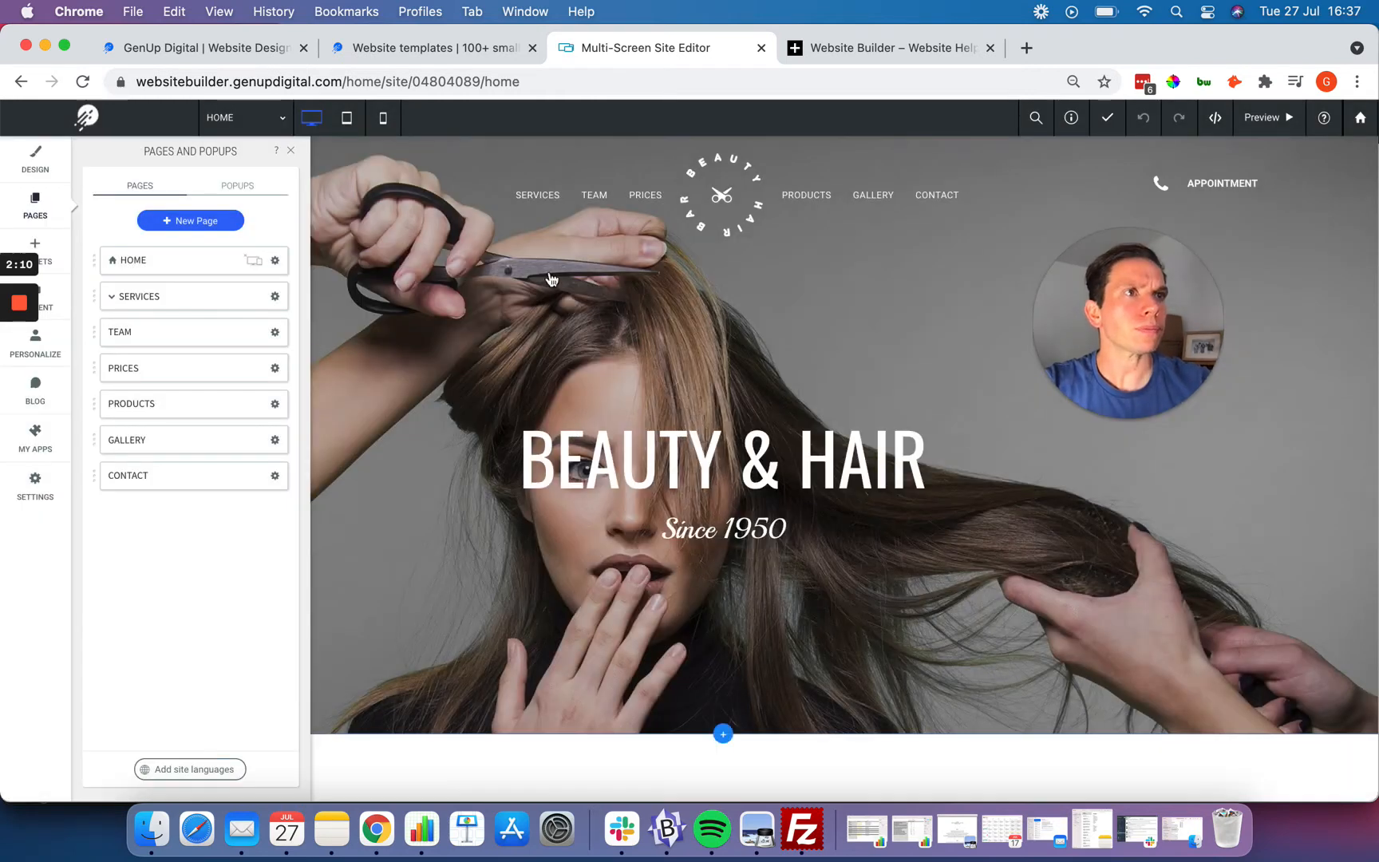
click(294, 151)
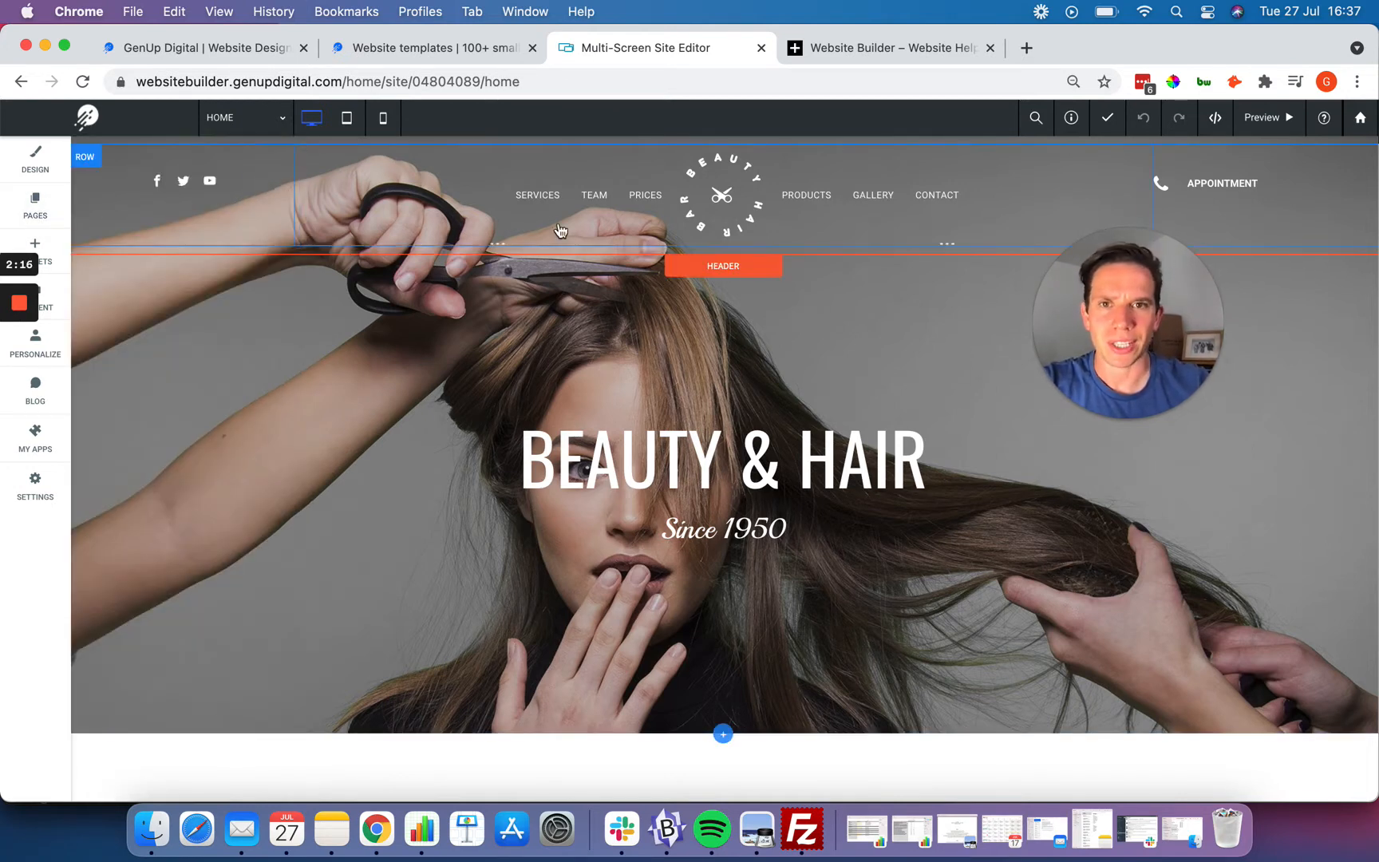
Open the site's Gallery page in the editor and look through its photo grid.
drag(1102, 312, 1192, 351)
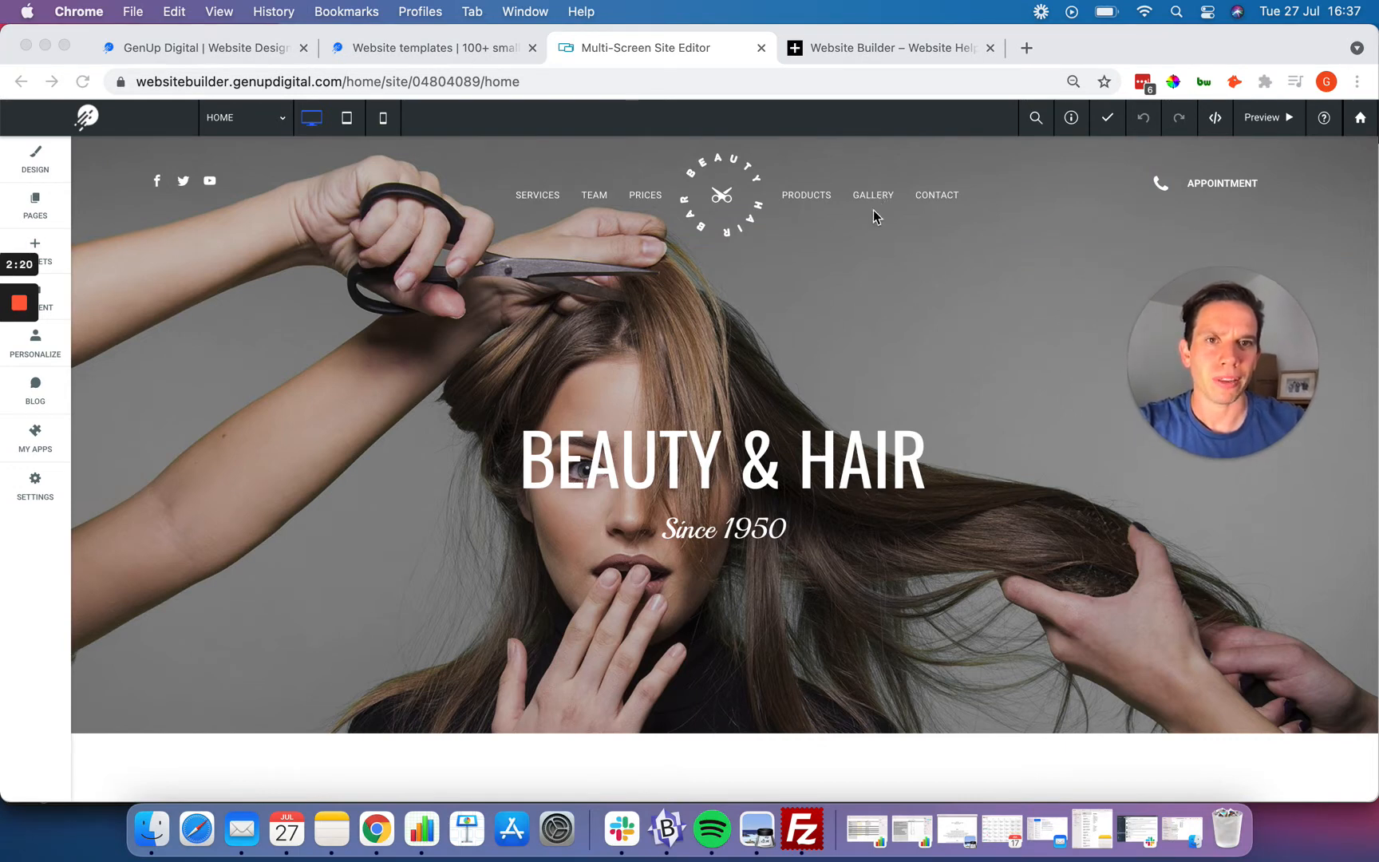
click(860, 301)
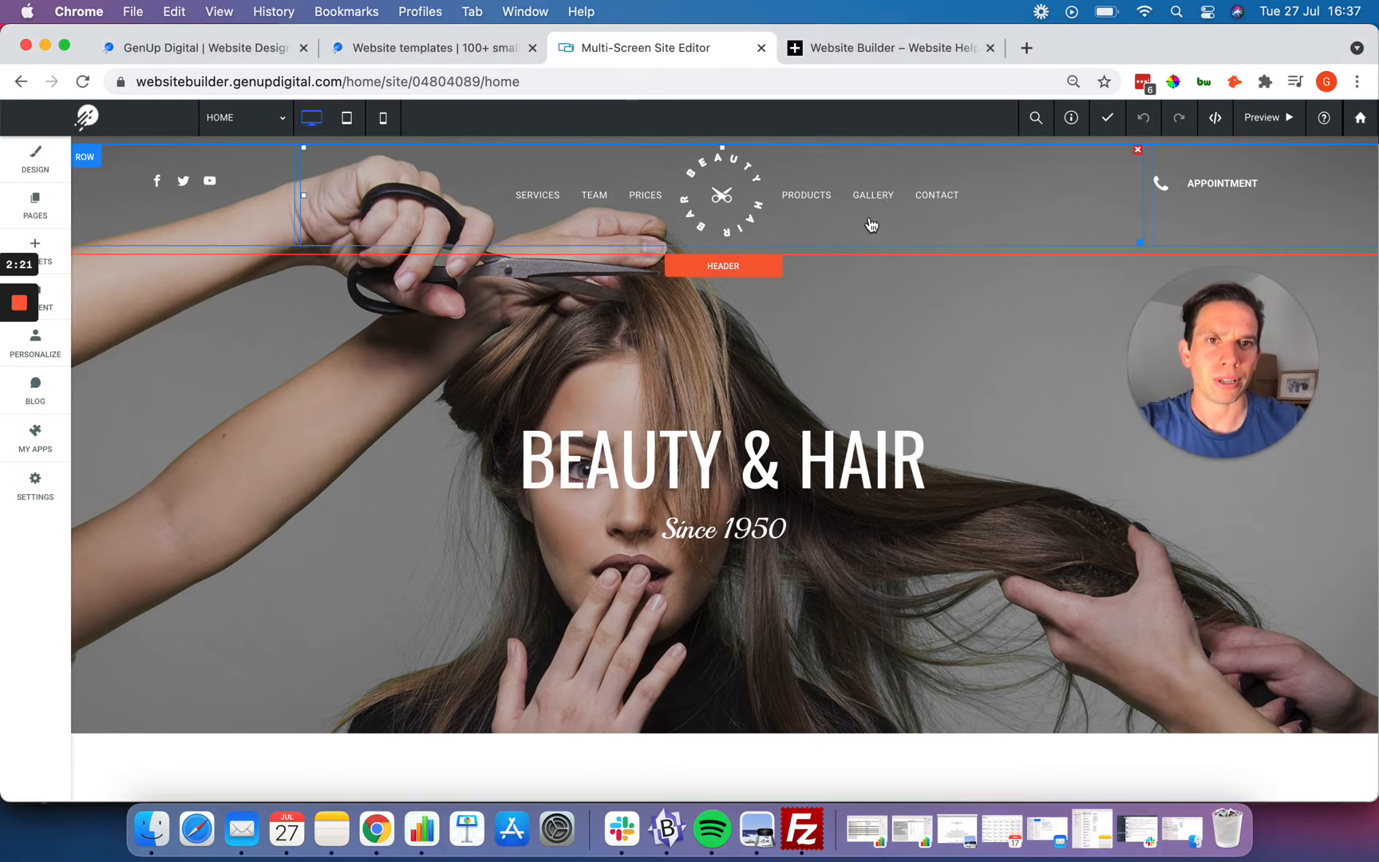
click(396, 320)
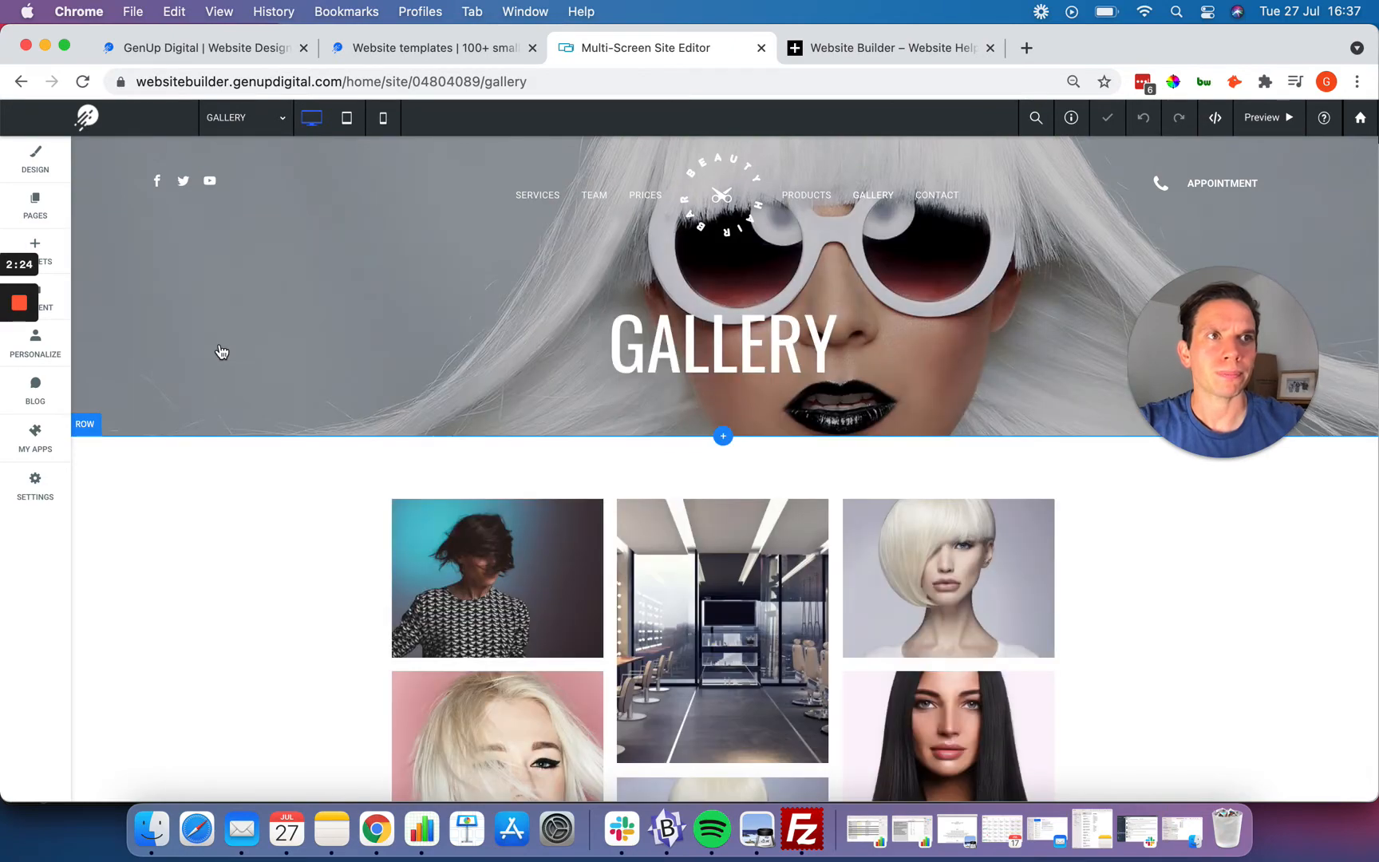
scroll(280, 428, down, 15)
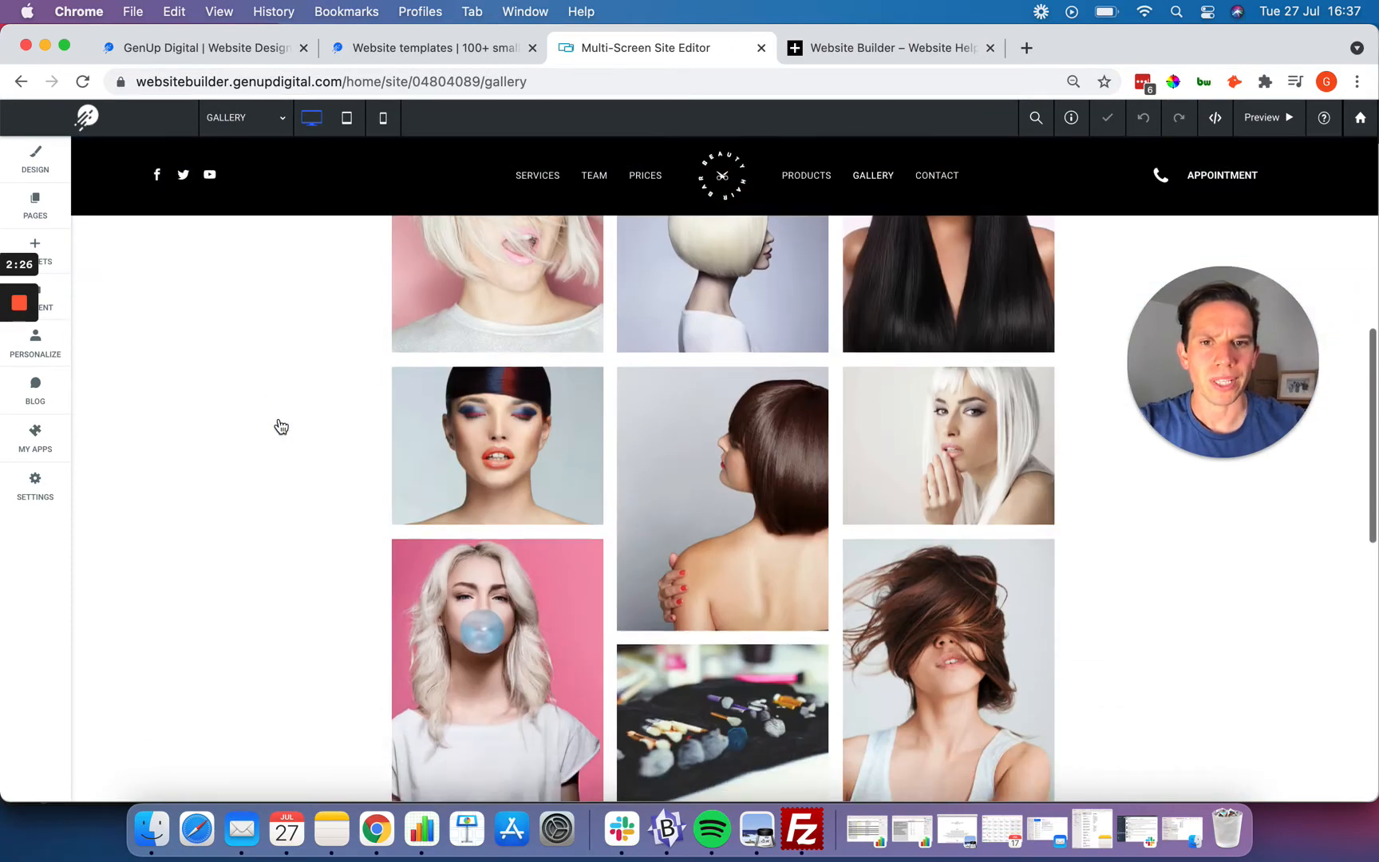
scroll(280, 428, up, 15)
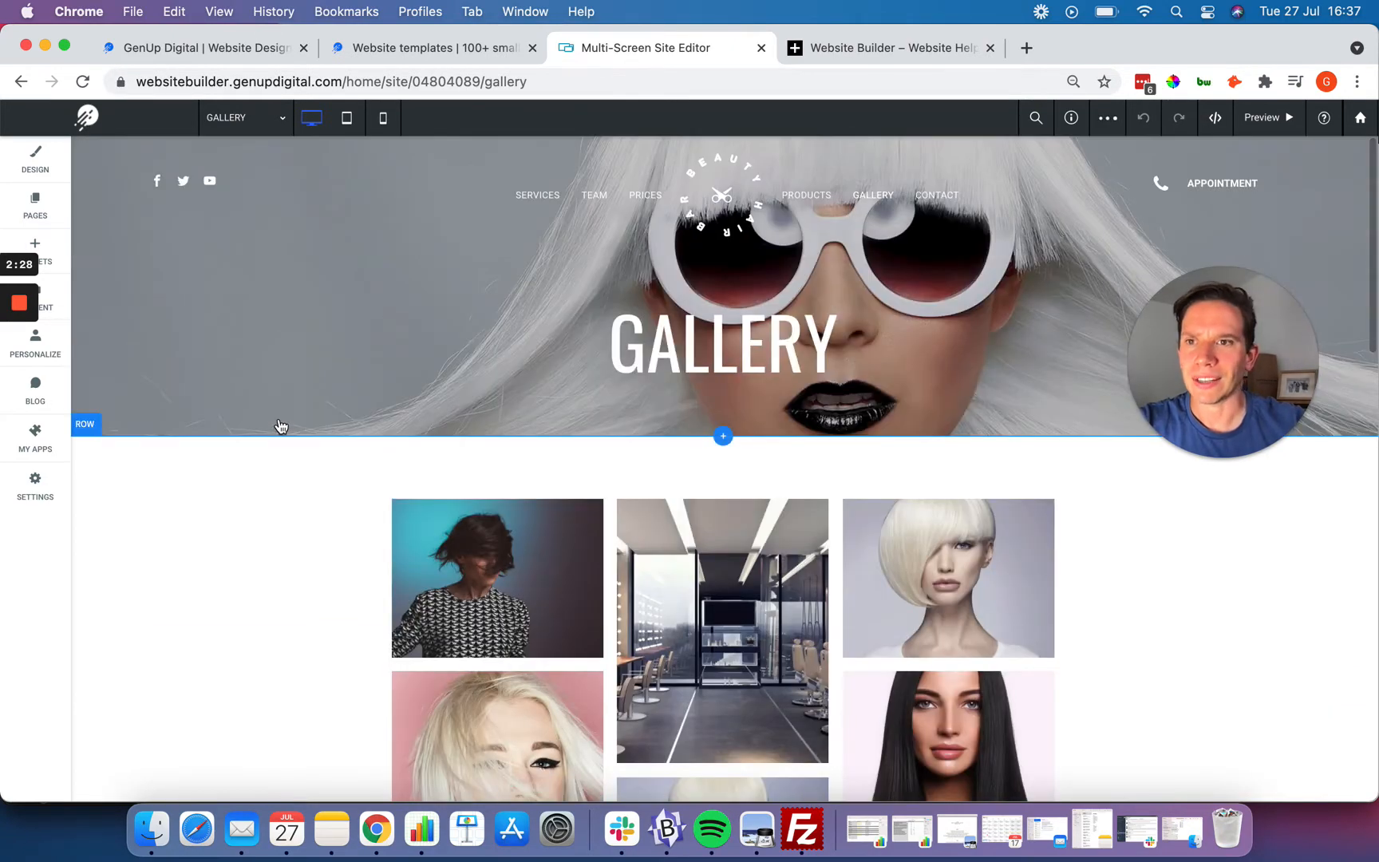
Open the widget library and look through its categories, from Frequently Used through to the Suggested Apps.
click(47, 252)
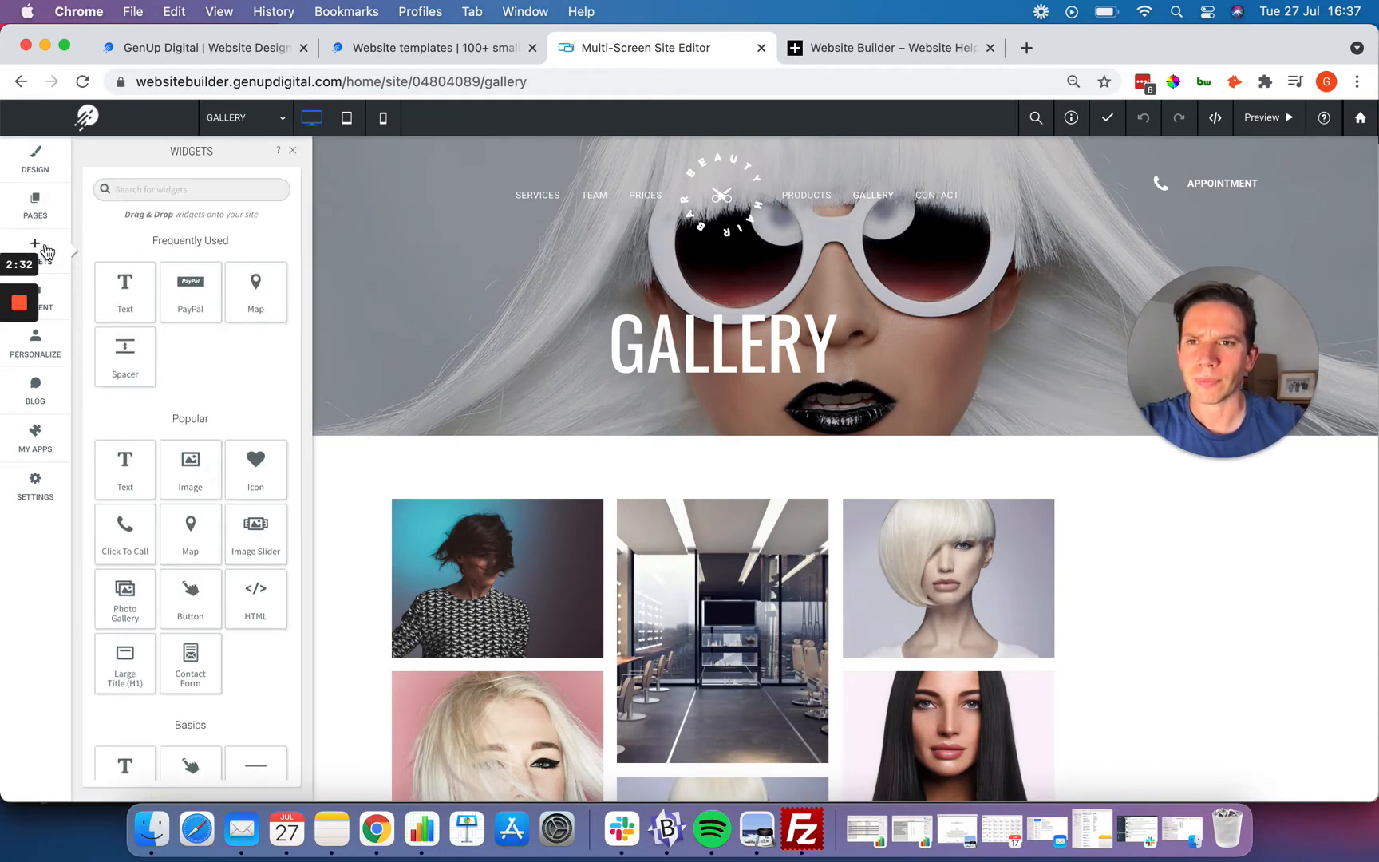
drag(1233, 336, 1166, 288)
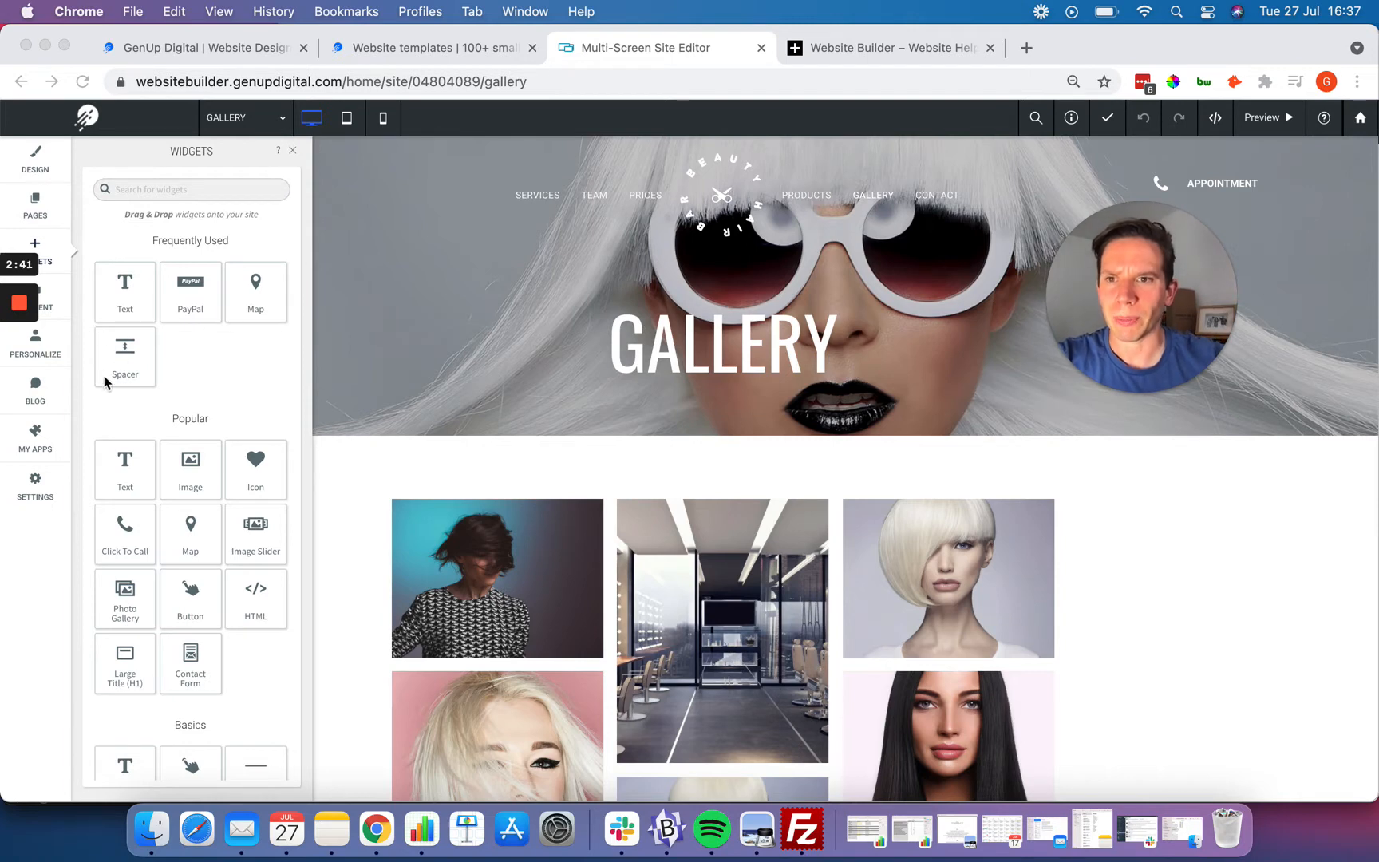
scroll(103, 391, down, 5)
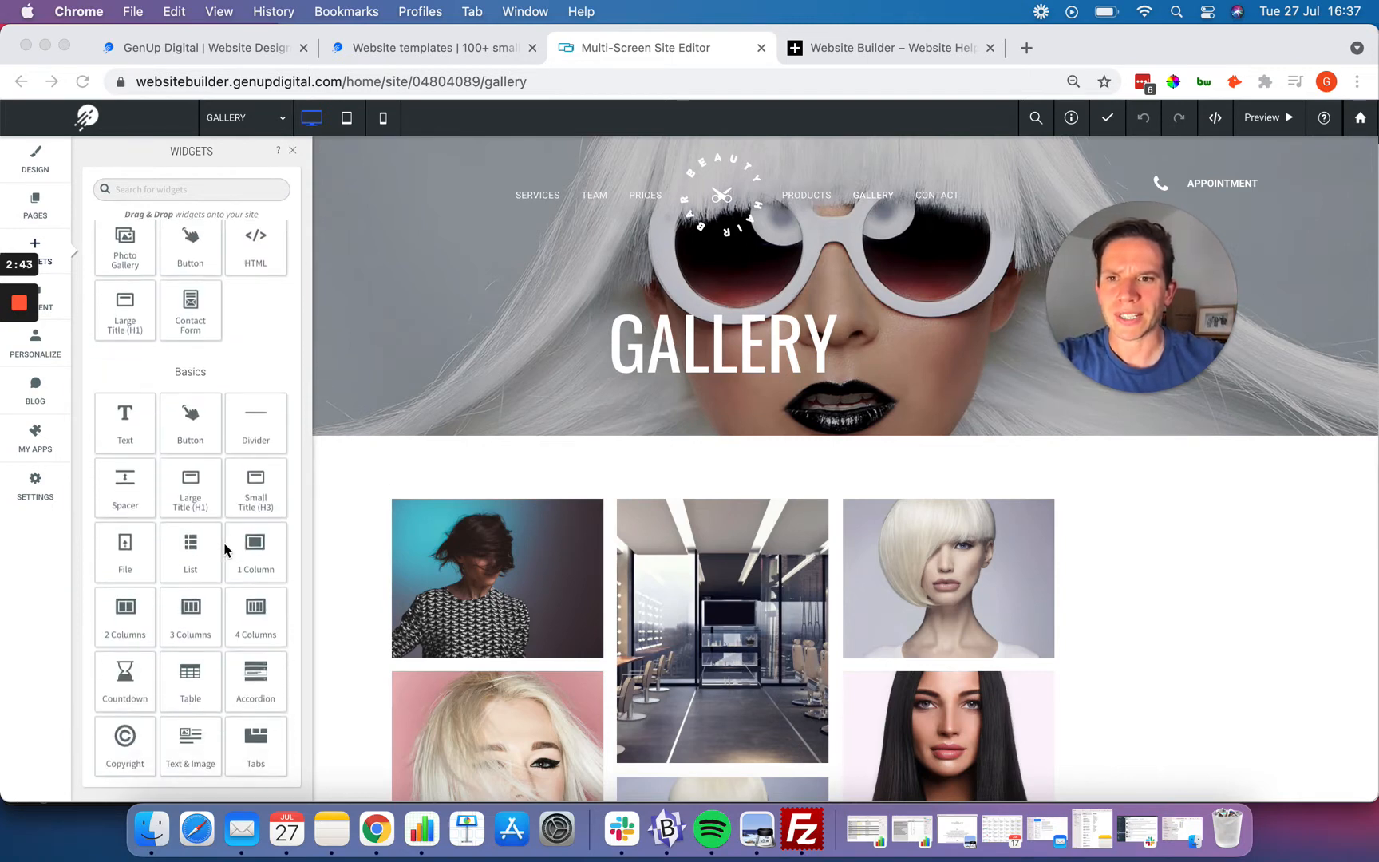
scroll(225, 549, down, 1)
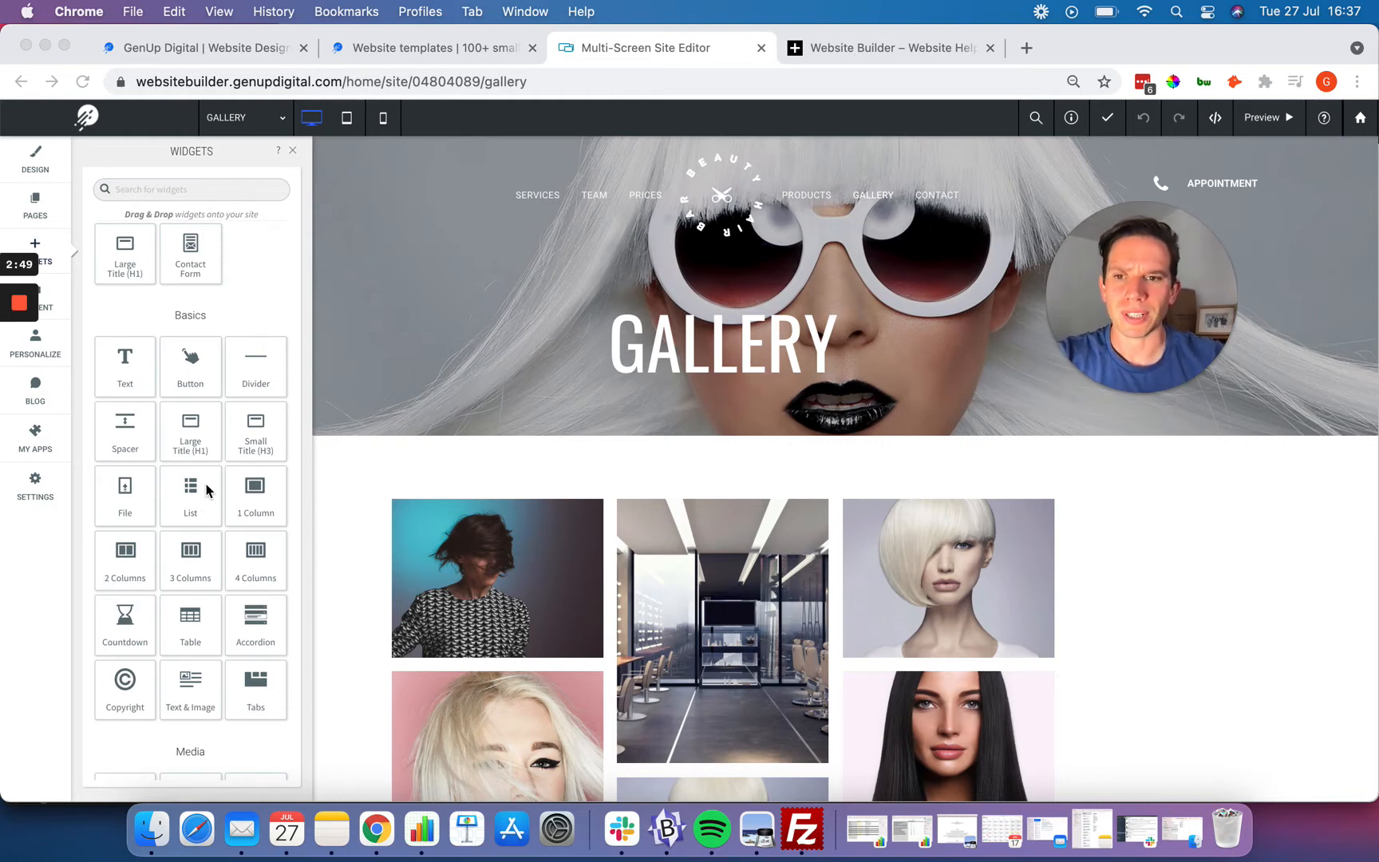
scroll(206, 490, down, 3)
scroll(179, 519, down, 3)
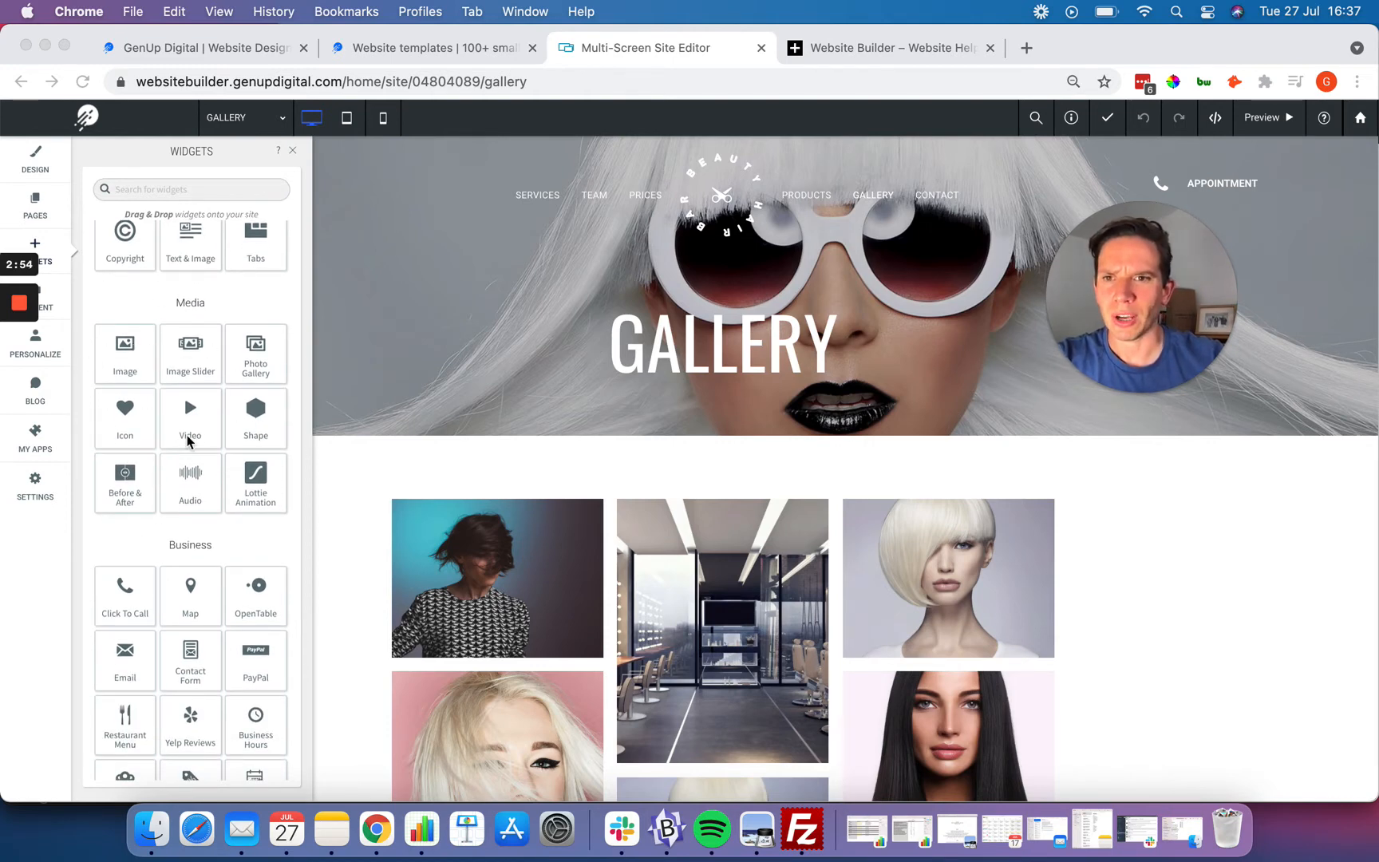
scroll(186, 435, down, 4)
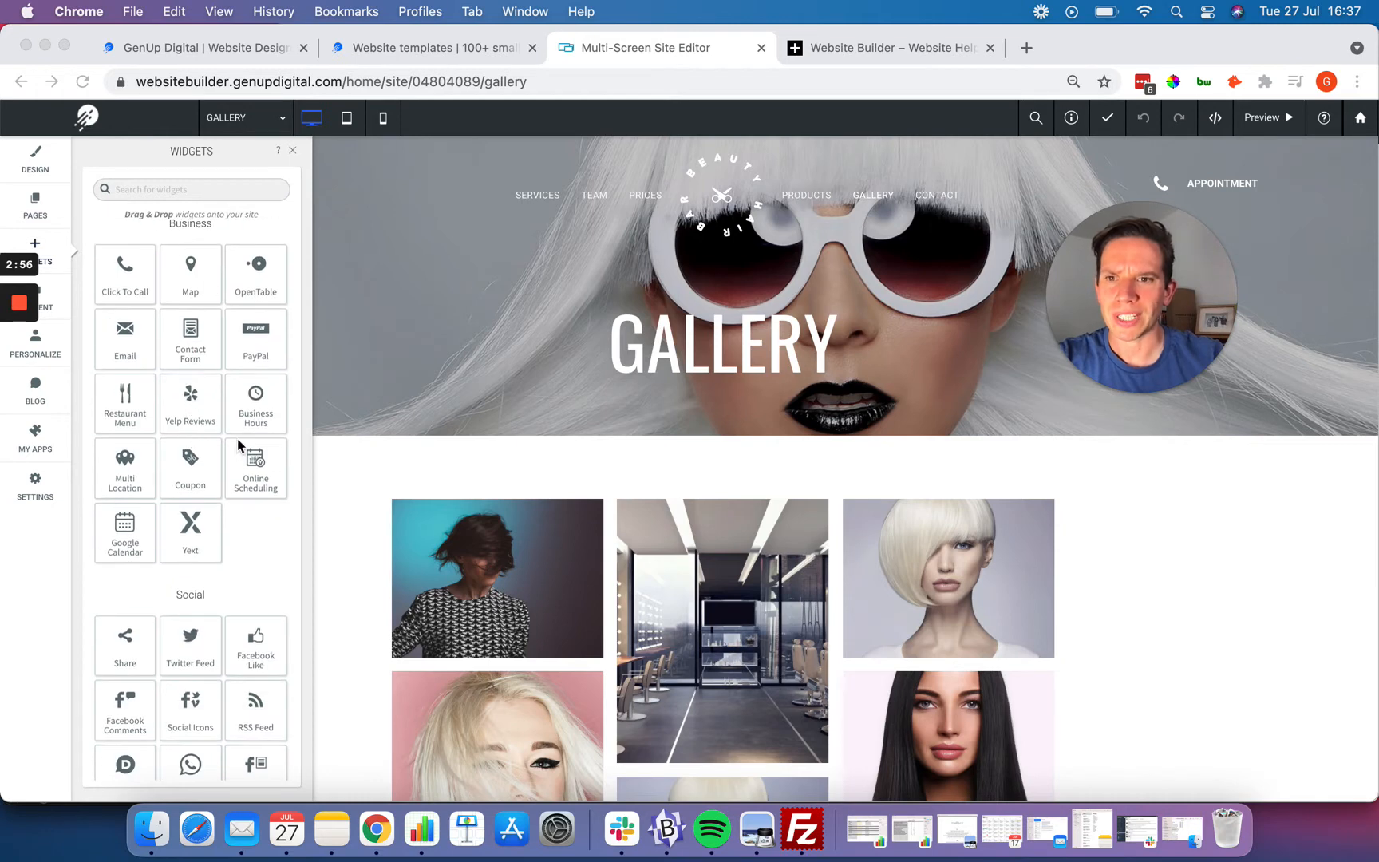
scroll(240, 445, down, 6)
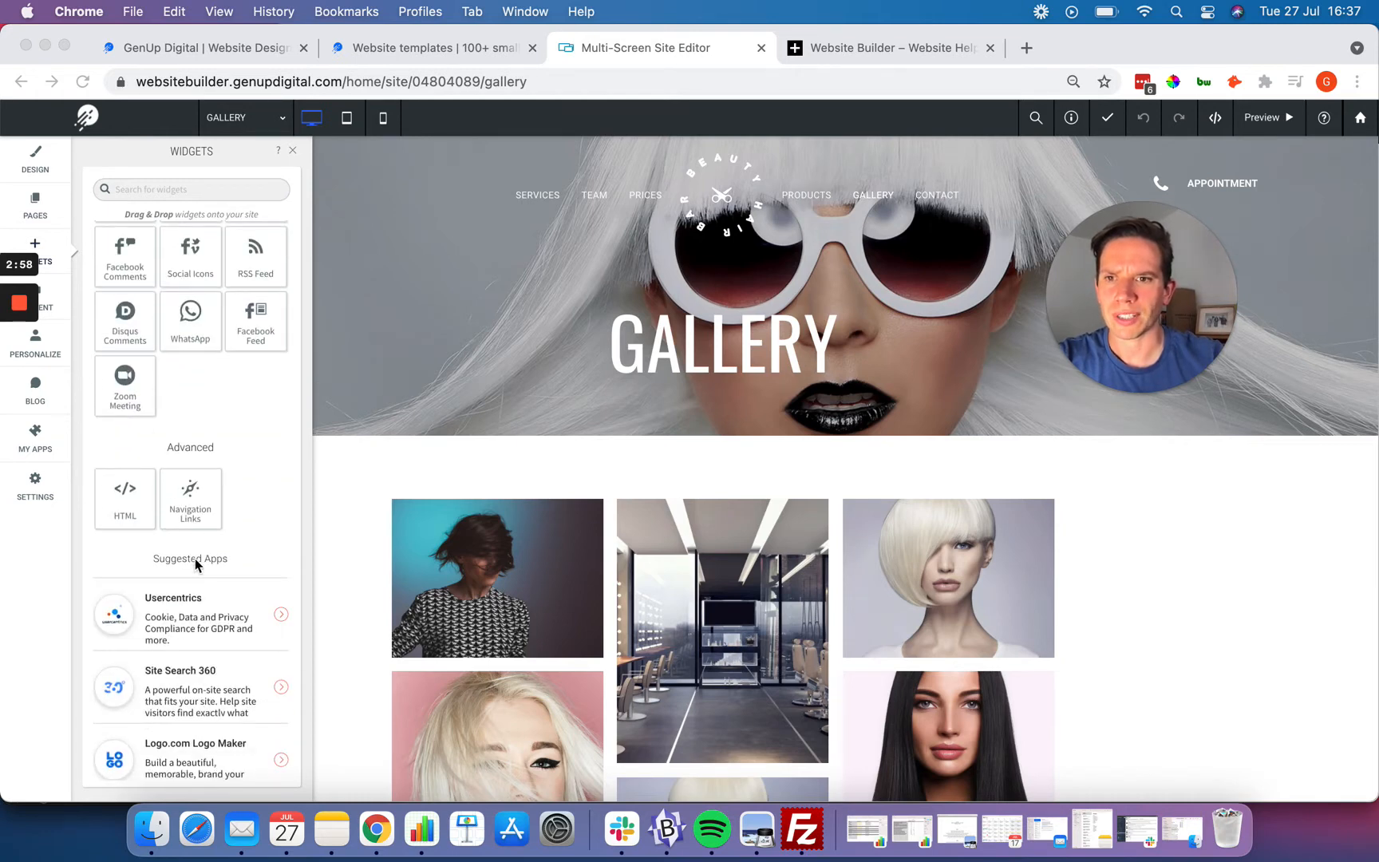
Go back through the widget library to examine the Business widgets, such as Coupon, Business Hours and Online Scheduling.
scroll(195, 565, up, 8)
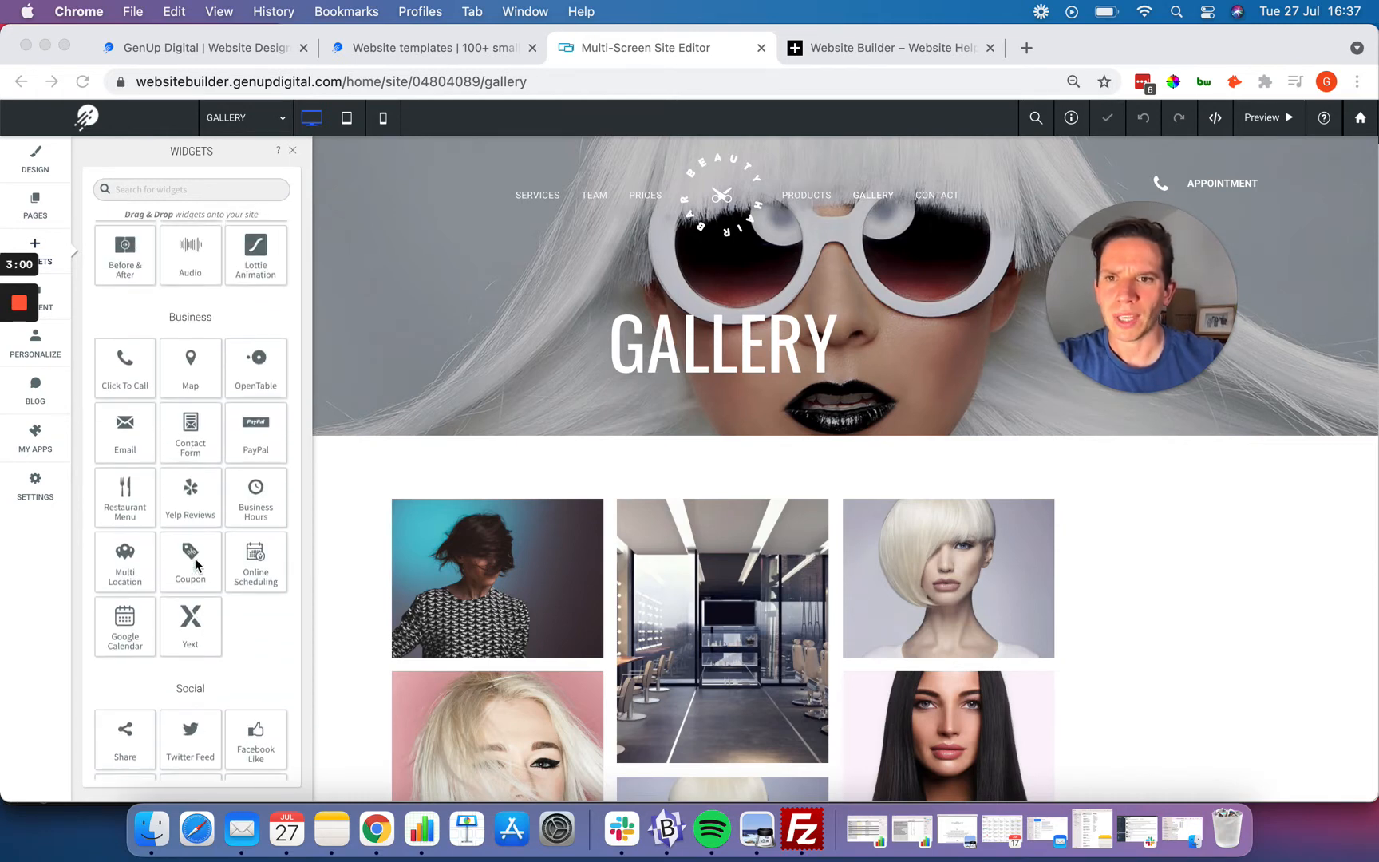
scroll(225, 563, up, 5)
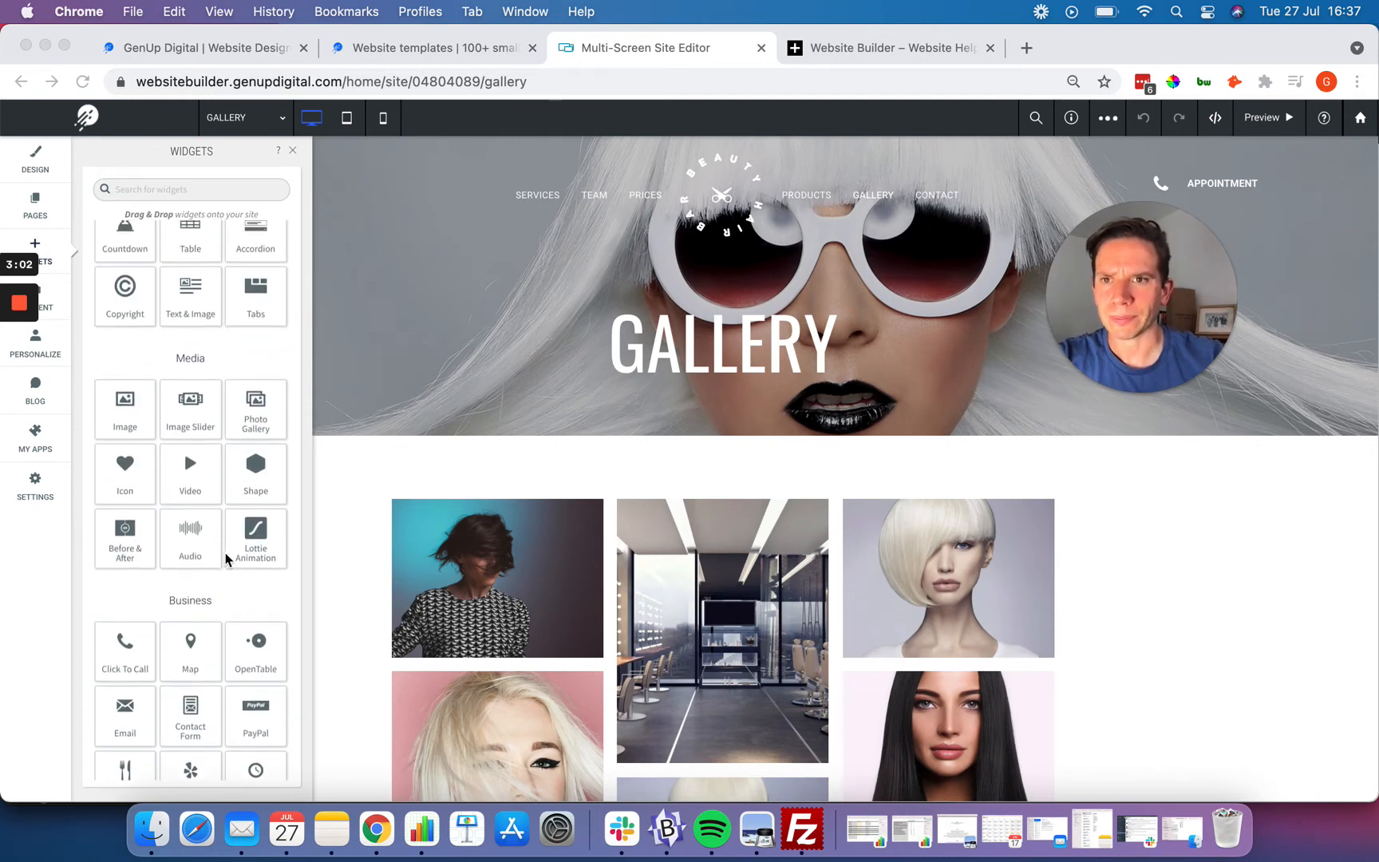
scroll(225, 559, down, 2)
scroll(226, 559, down, 4)
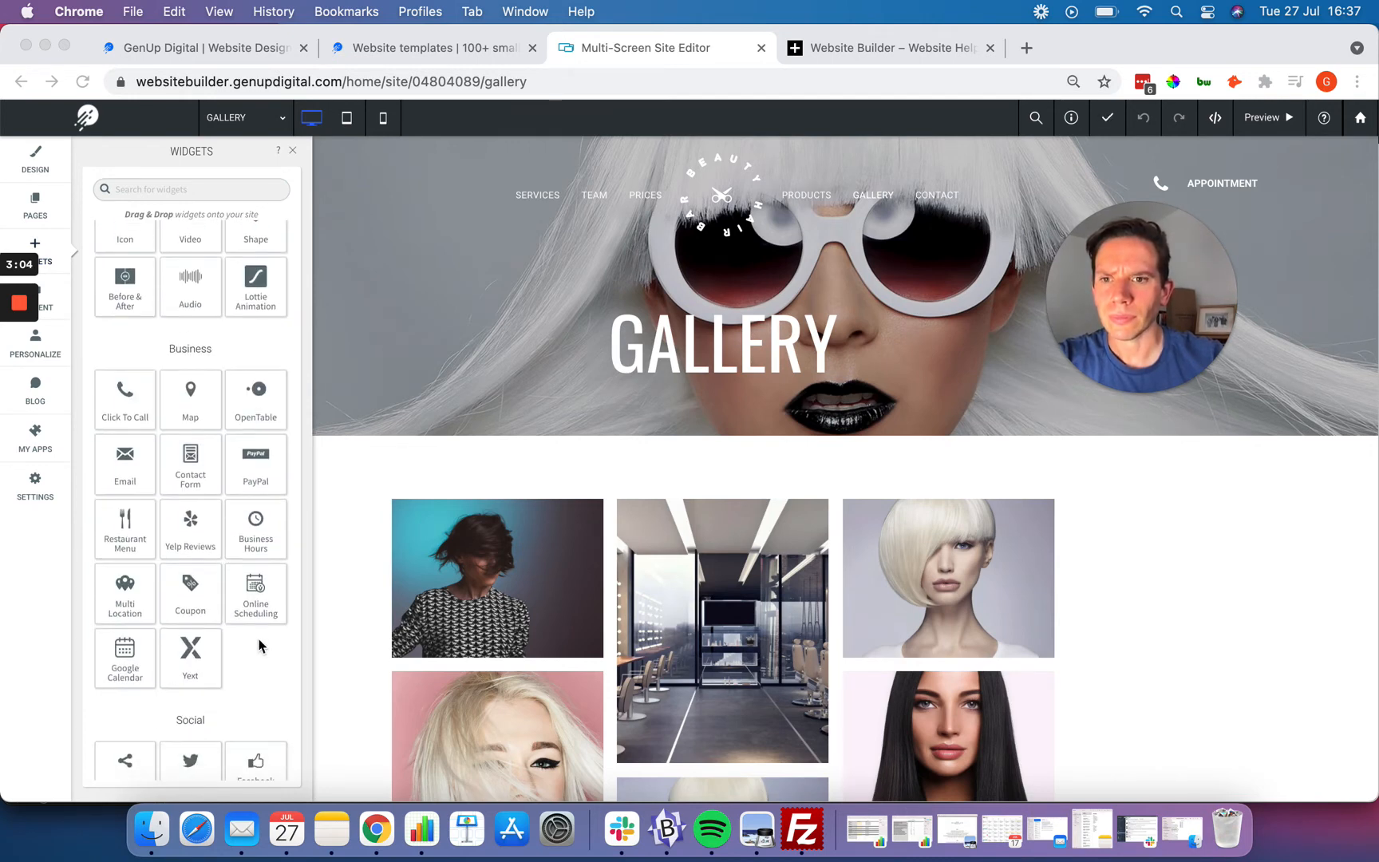
scroll(259, 645, down, 4)
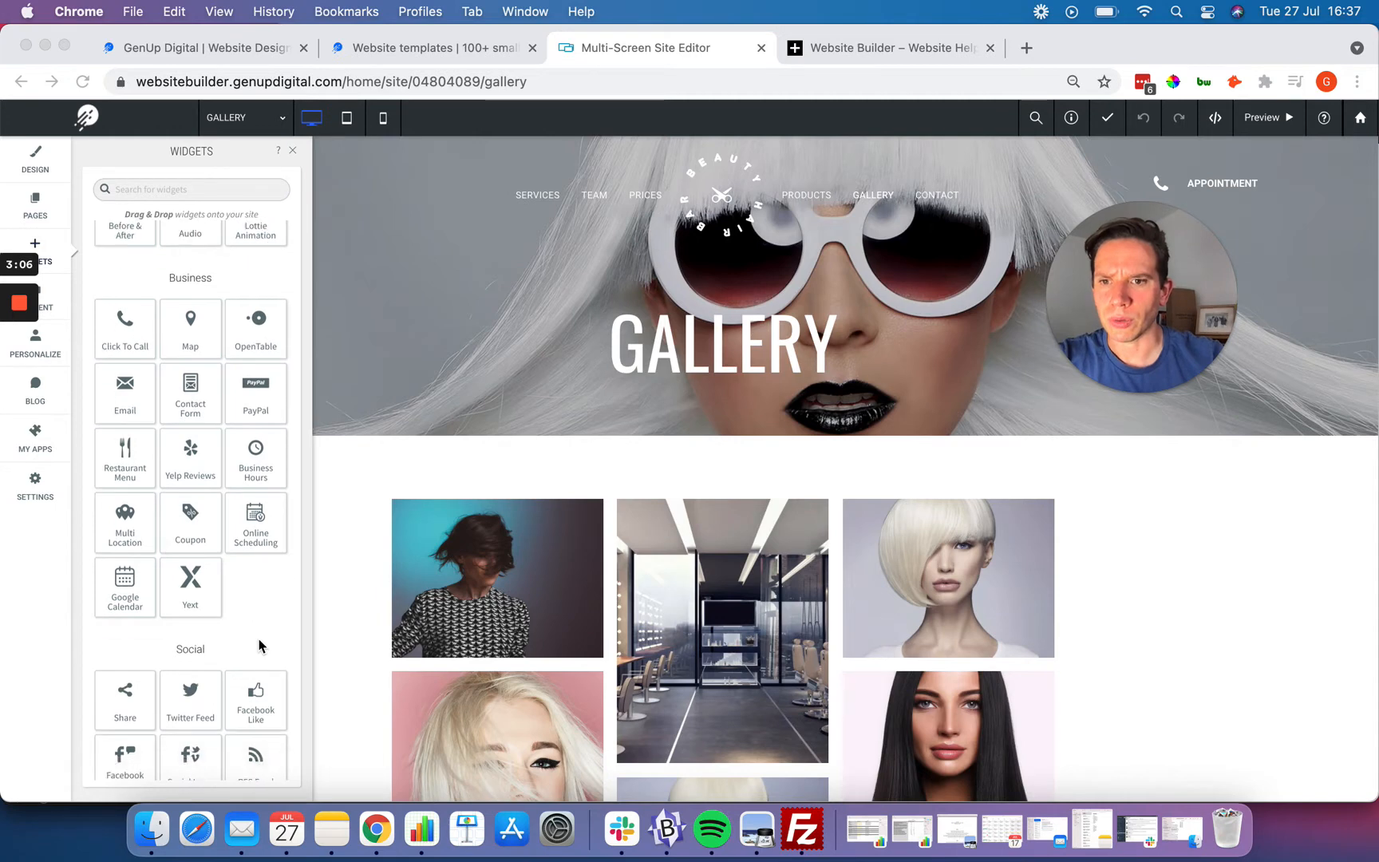
scroll(259, 645, up, 3)
scroll(259, 645, up, 1)
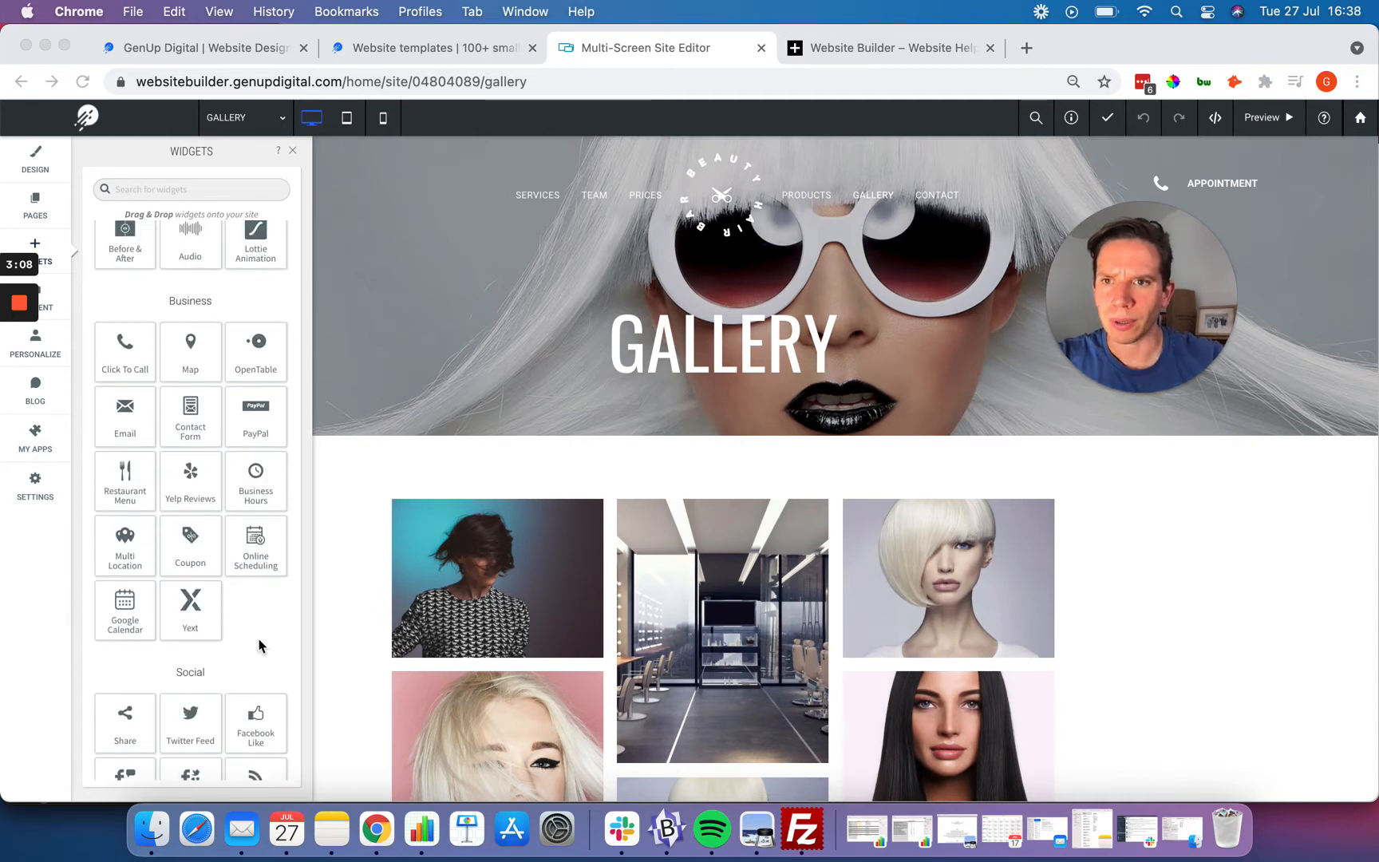
Examine the Popular, Basics and Media groups of the widget library, including the layout columns and image widgets.
scroll(260, 645, up, 8)
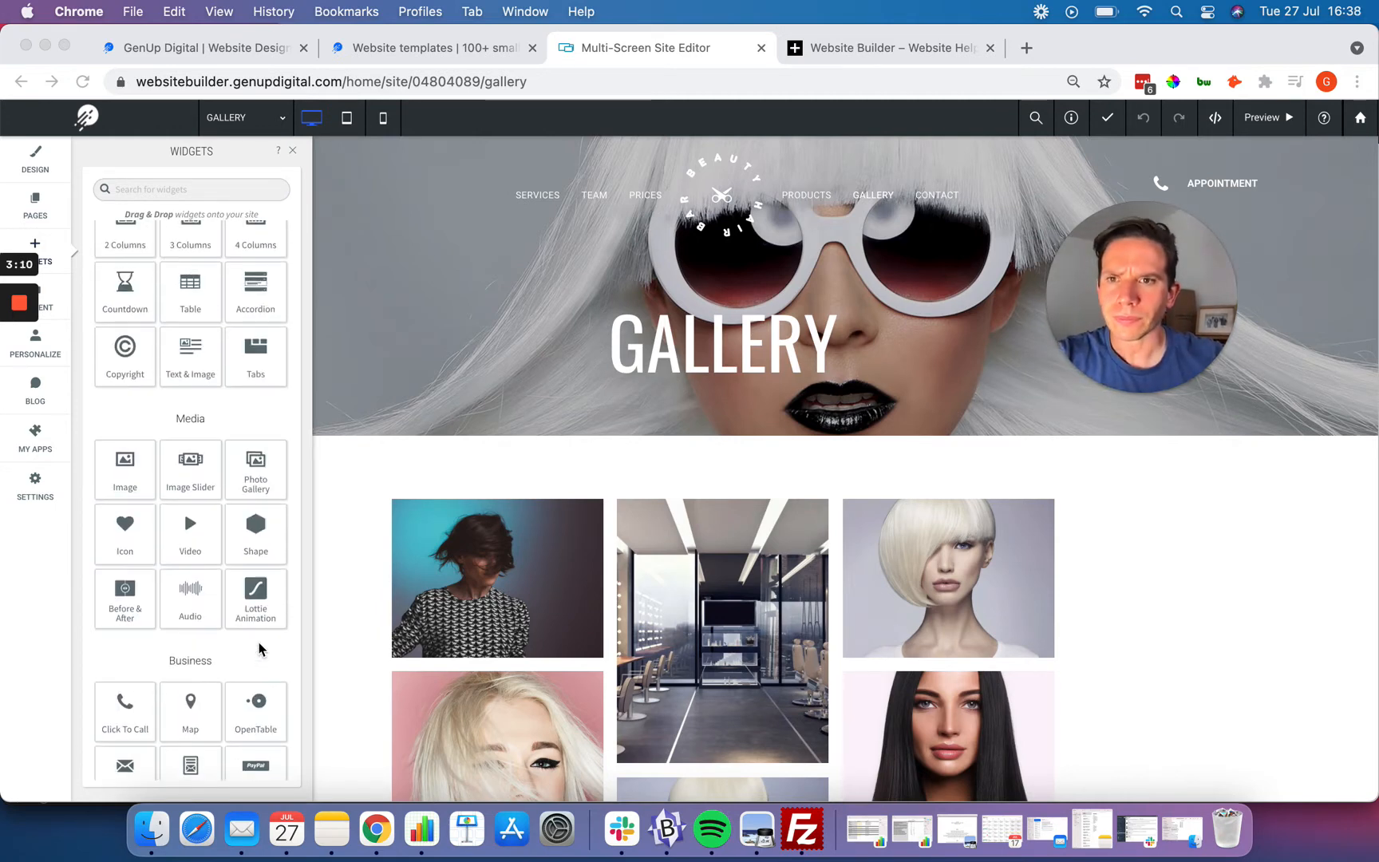
scroll(232, 474, up, 6)
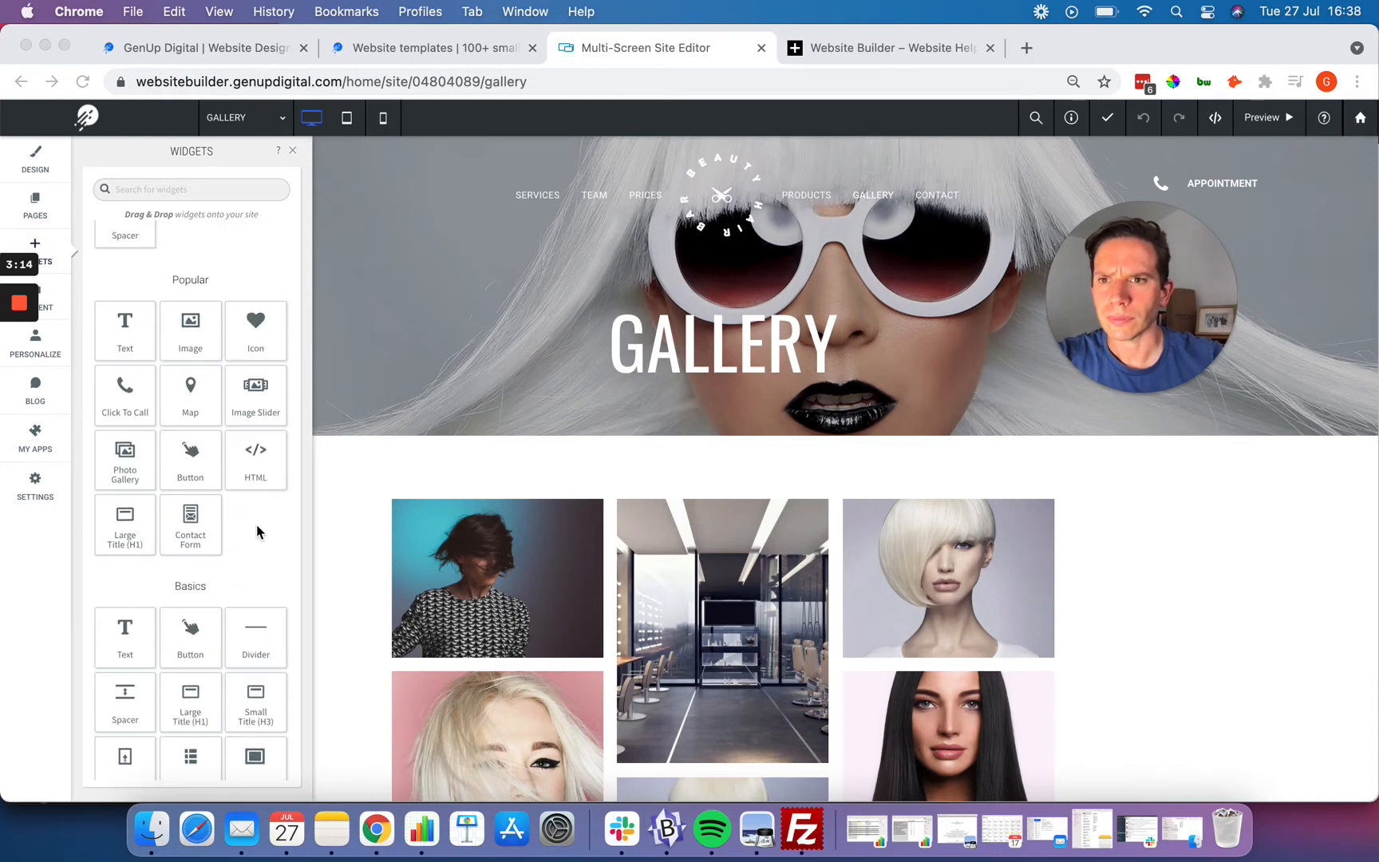
scroll(257, 531, up, 2)
scroll(257, 531, down, 3)
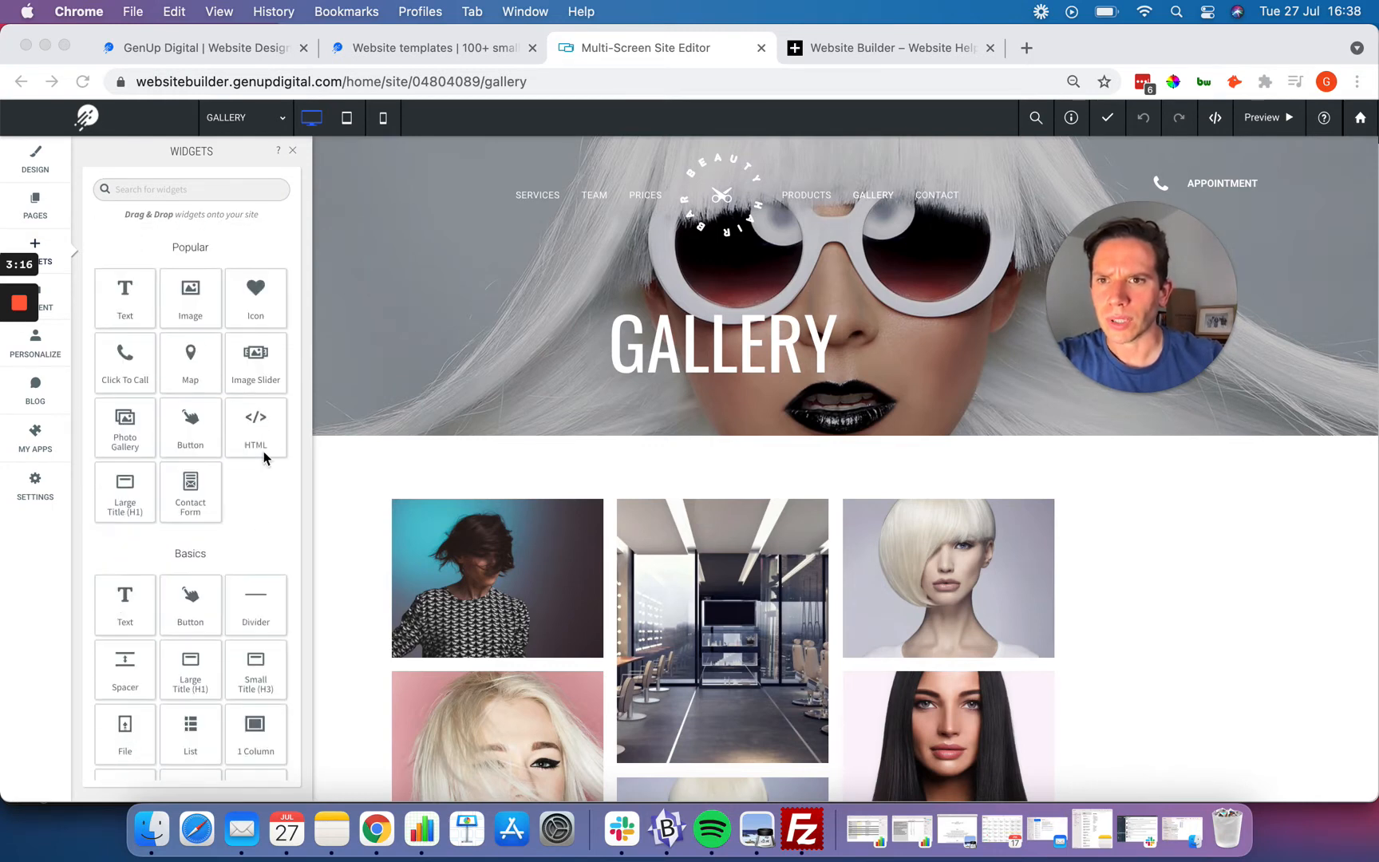
scroll(259, 487, down, 5)
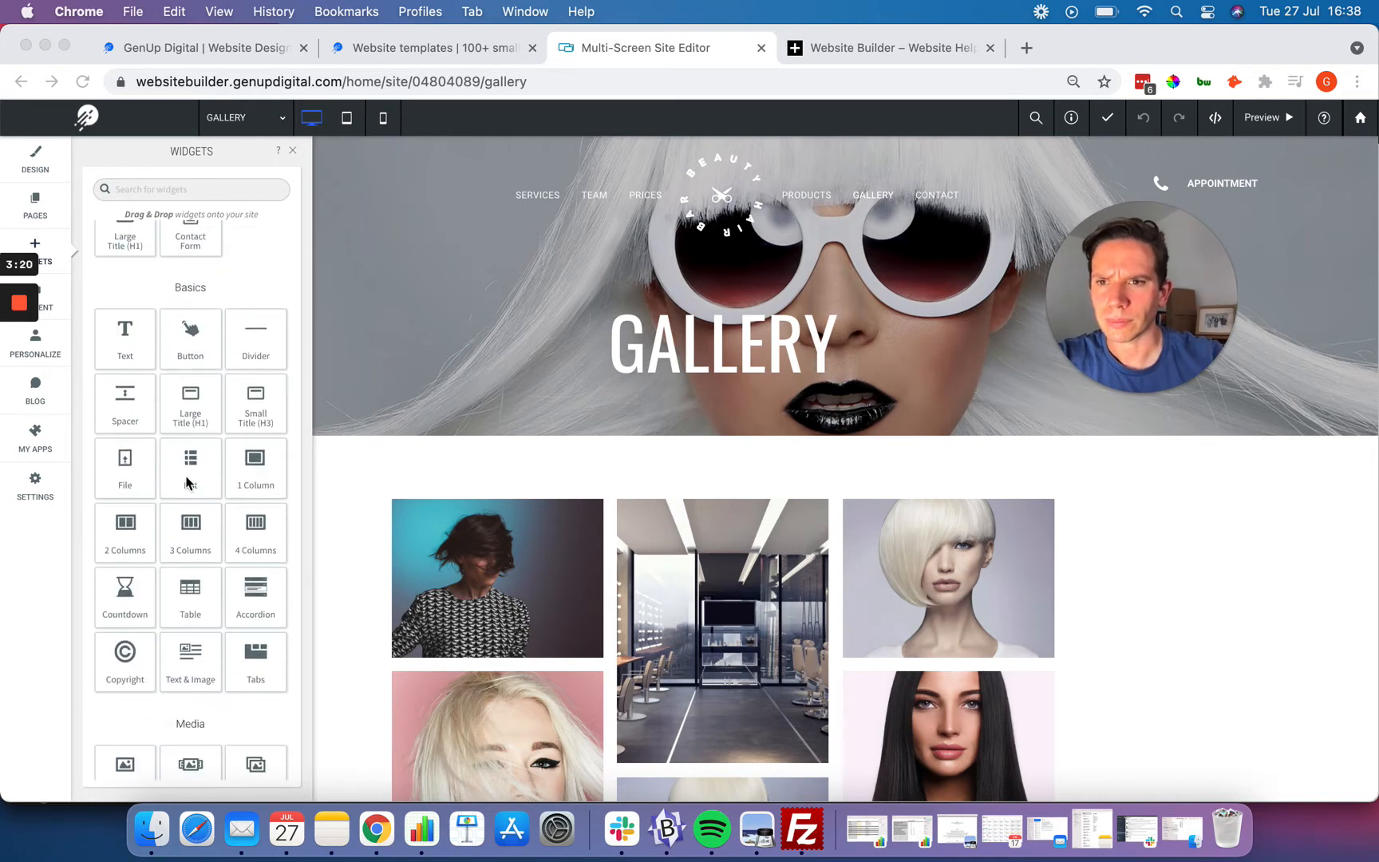
scroll(188, 482, down, 1)
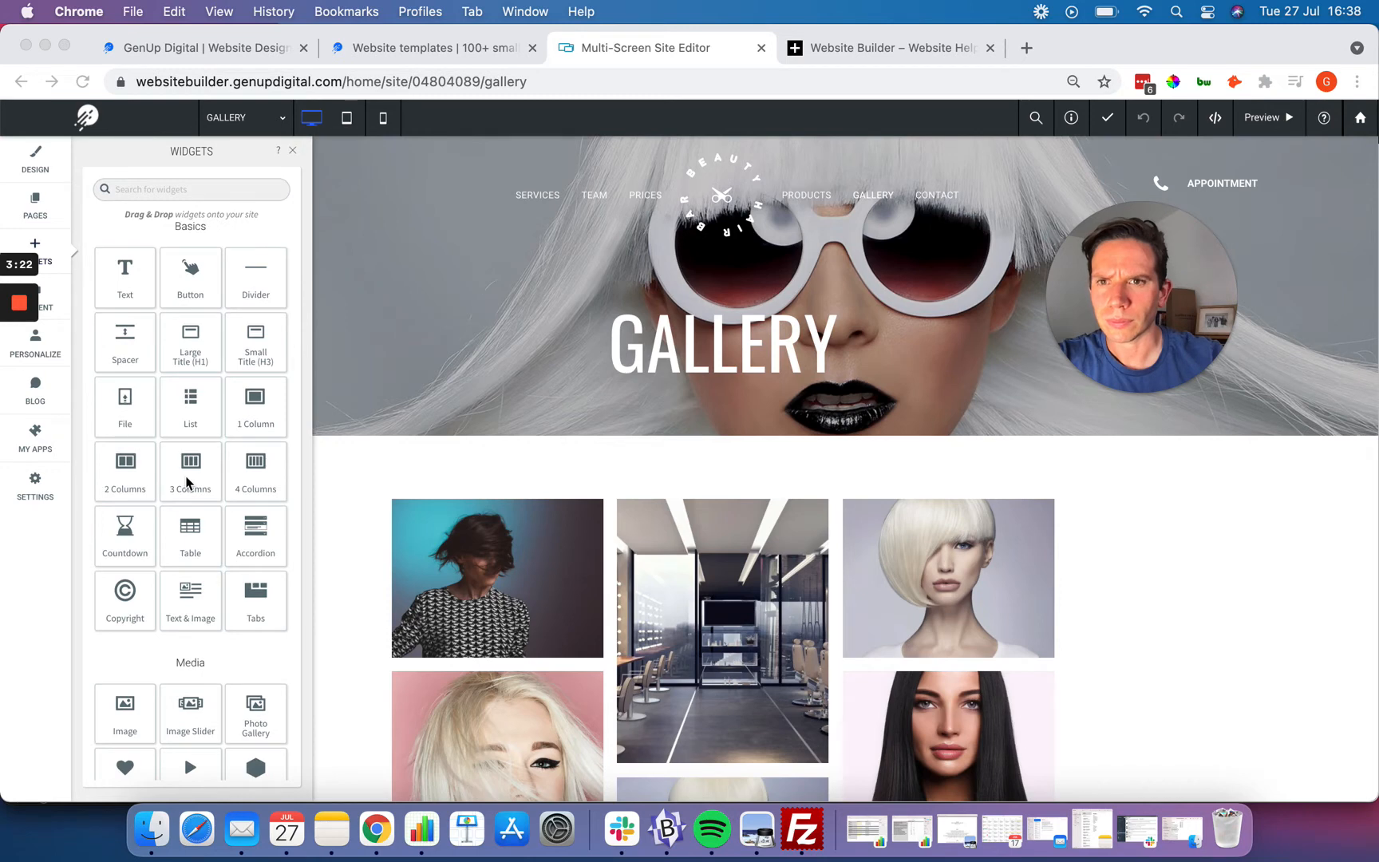
scroll(188, 482, down, 4)
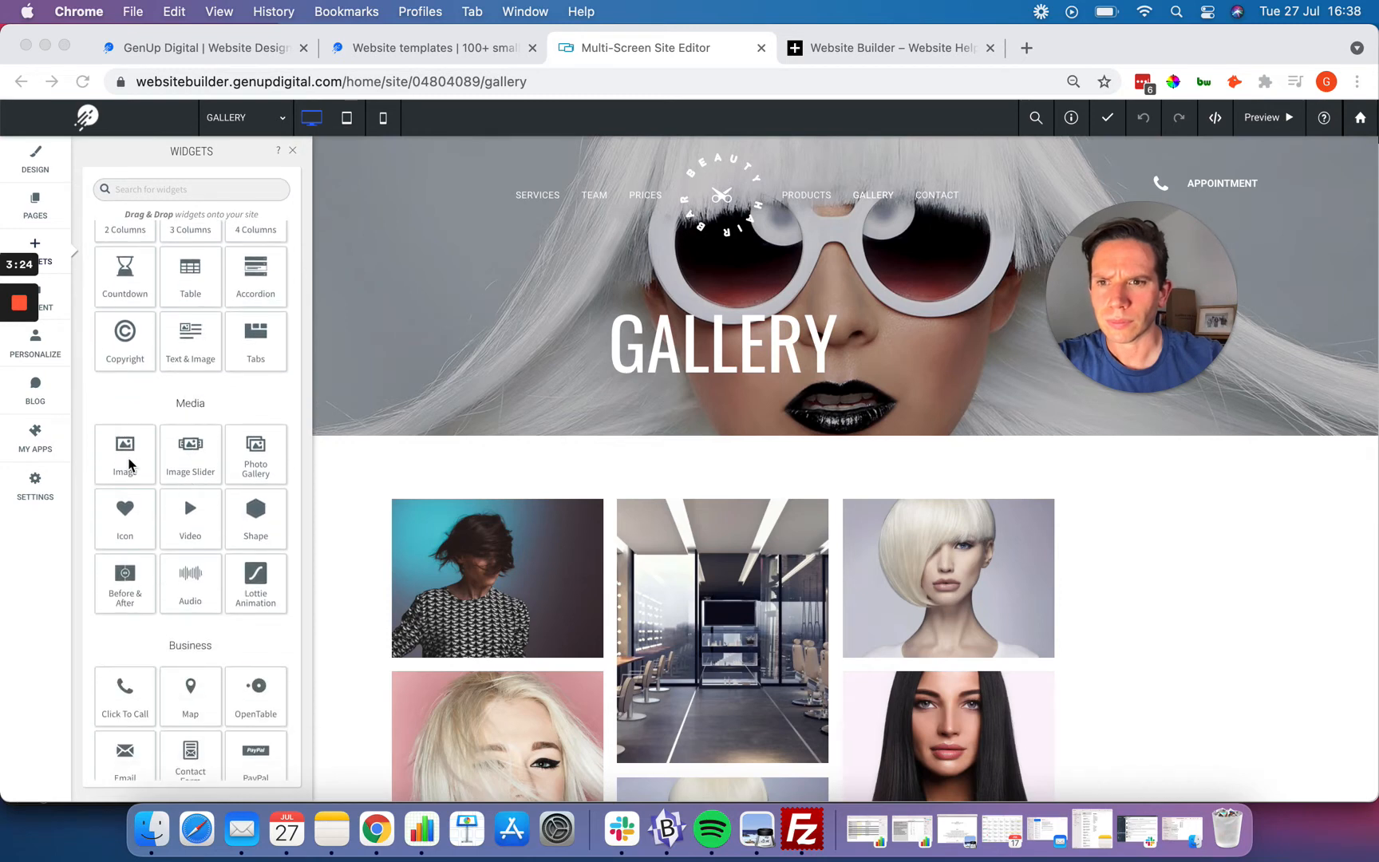
scroll(129, 466, down, 3)
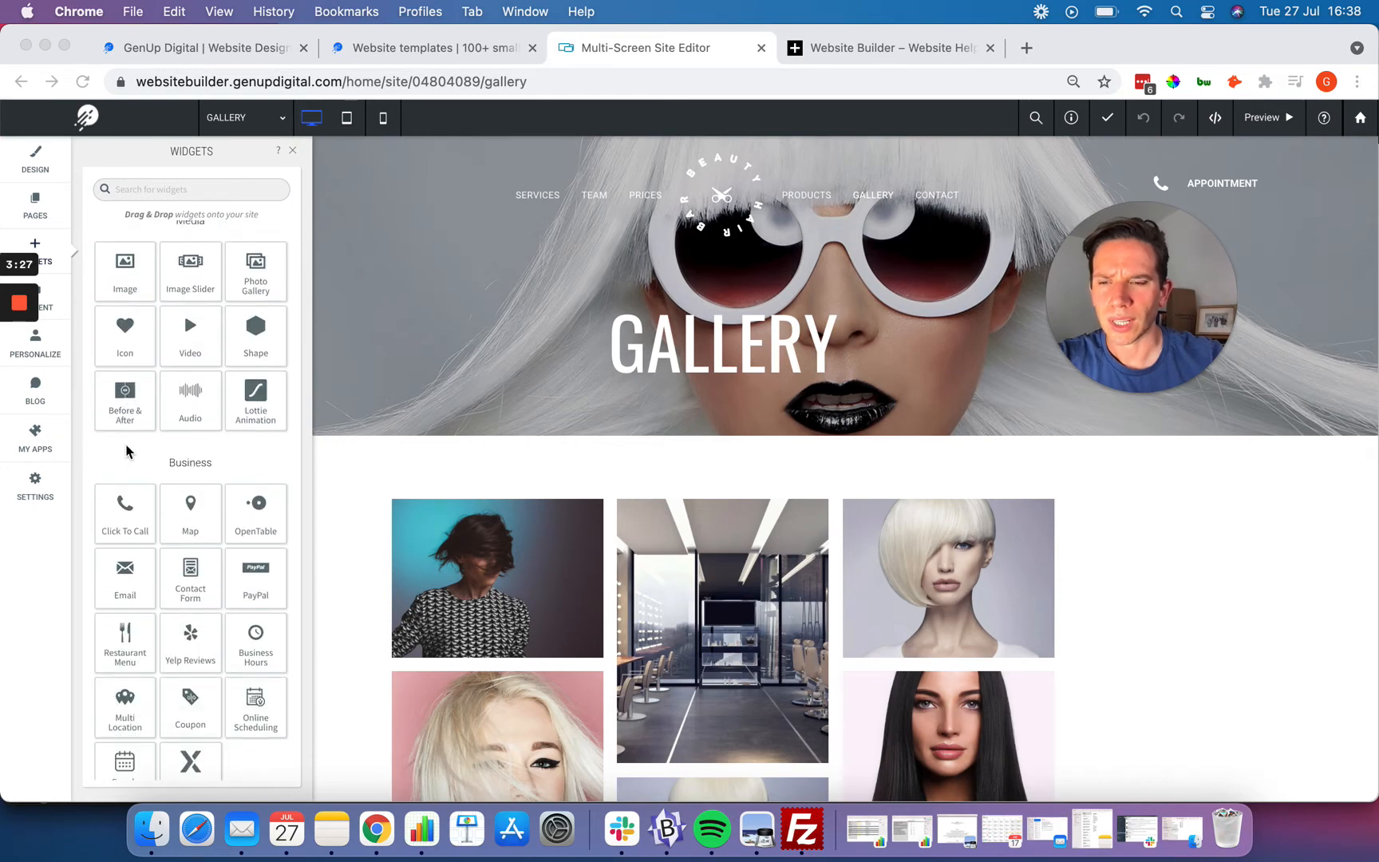
Add a Before & After media widget to the Gallery page, between the header banner and the photo grid.
scroll(183, 320, up, 1)
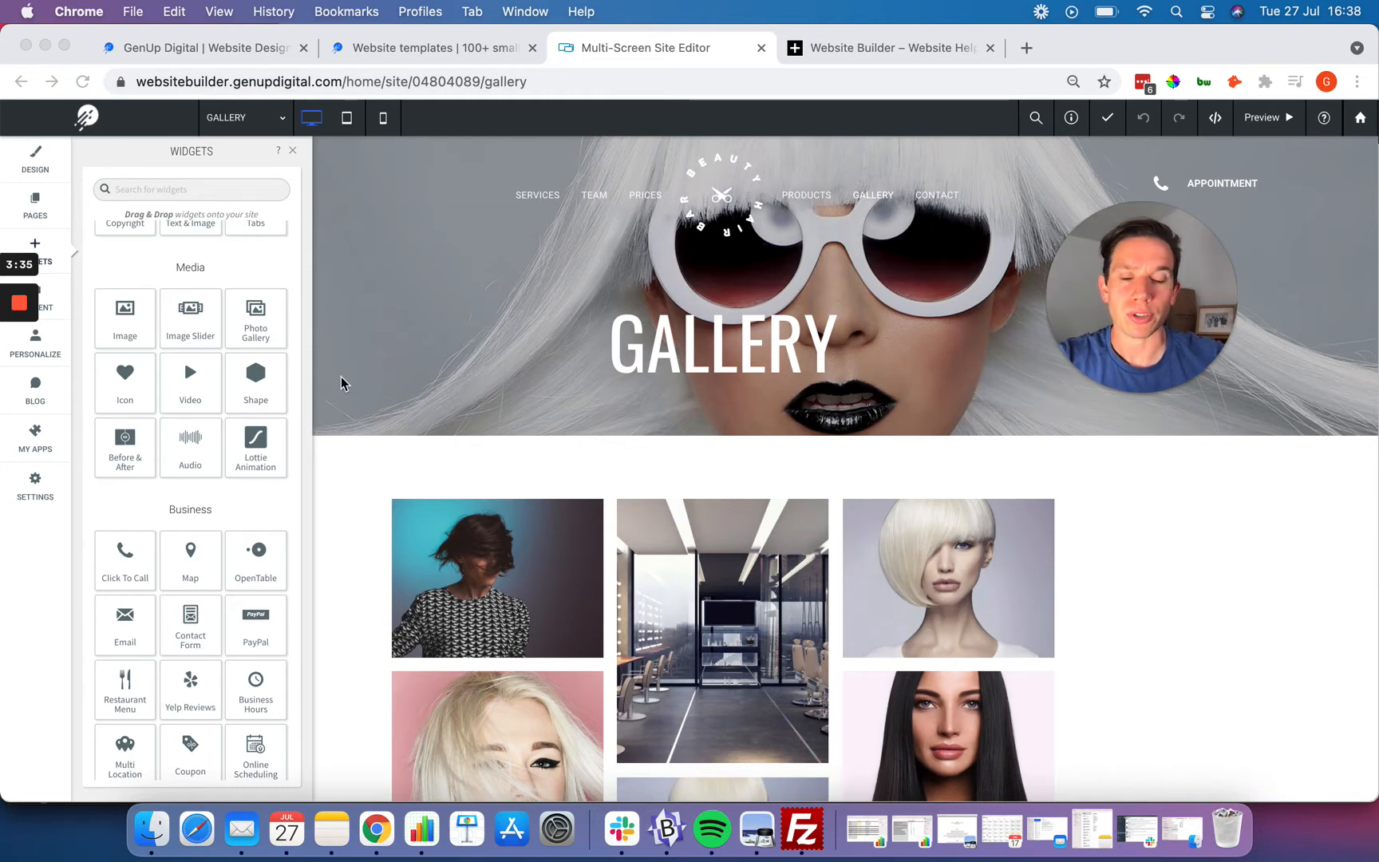
click(130, 449)
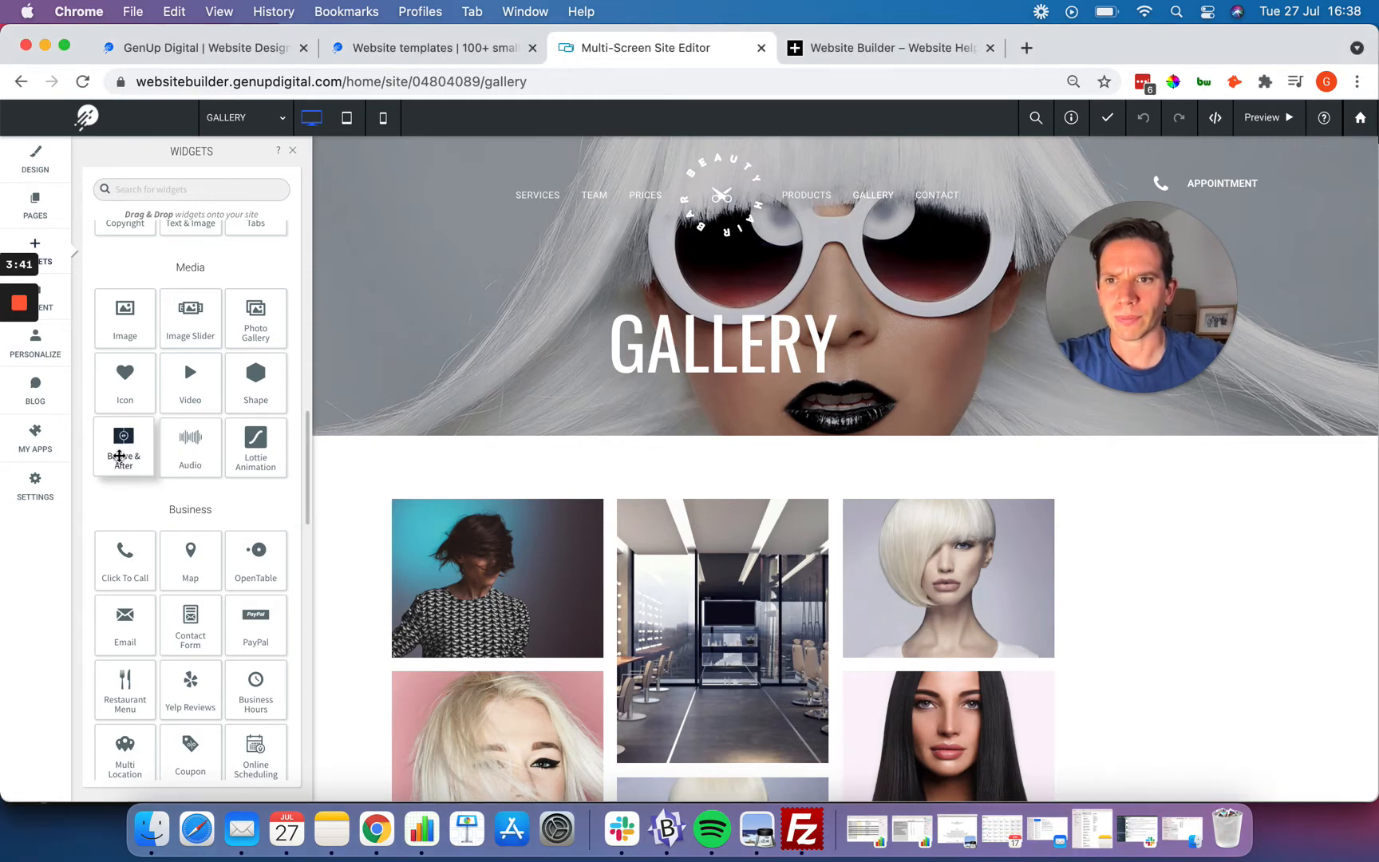
drag(124, 449, 717, 492)
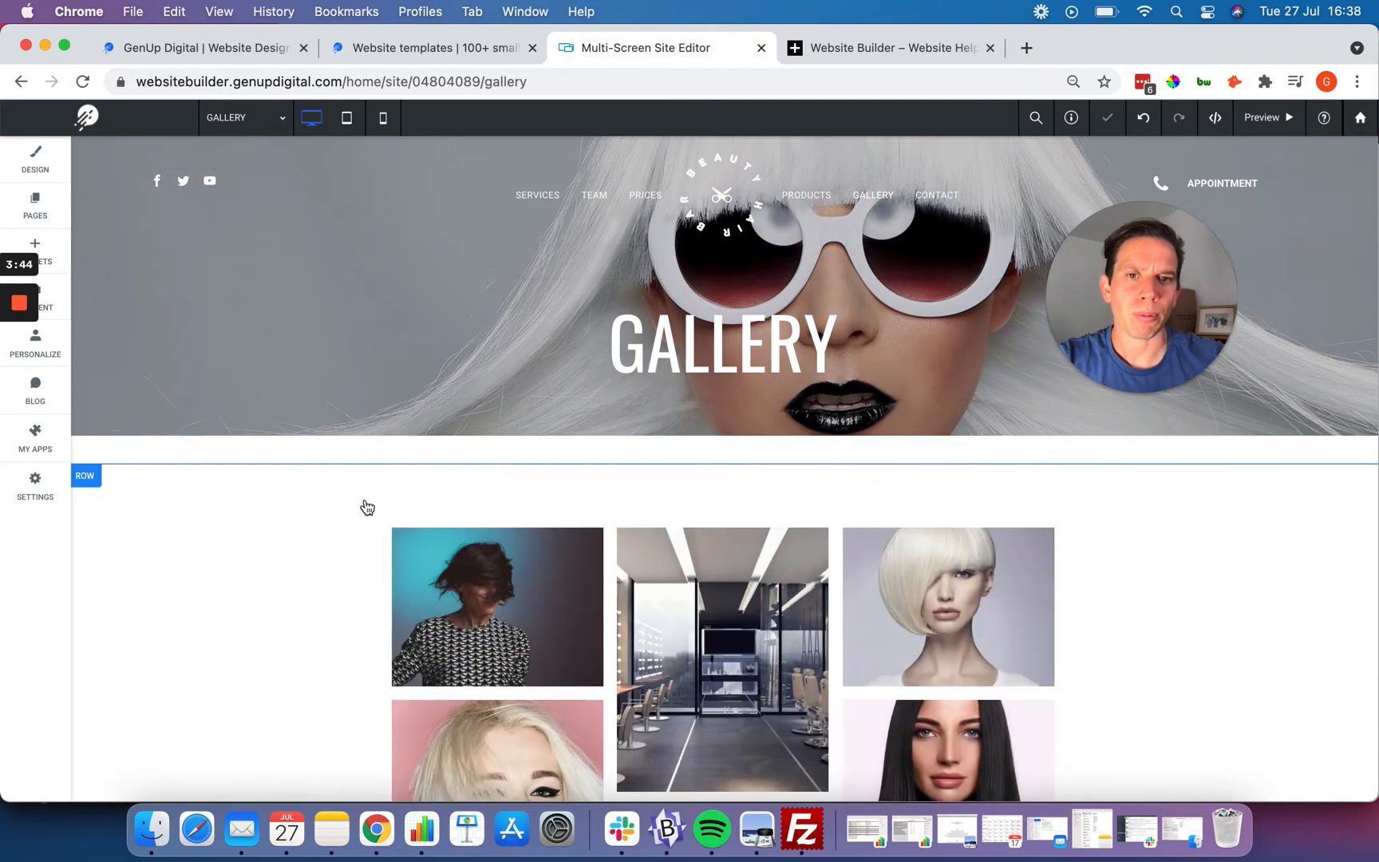
scroll(452, 382, down, 4)
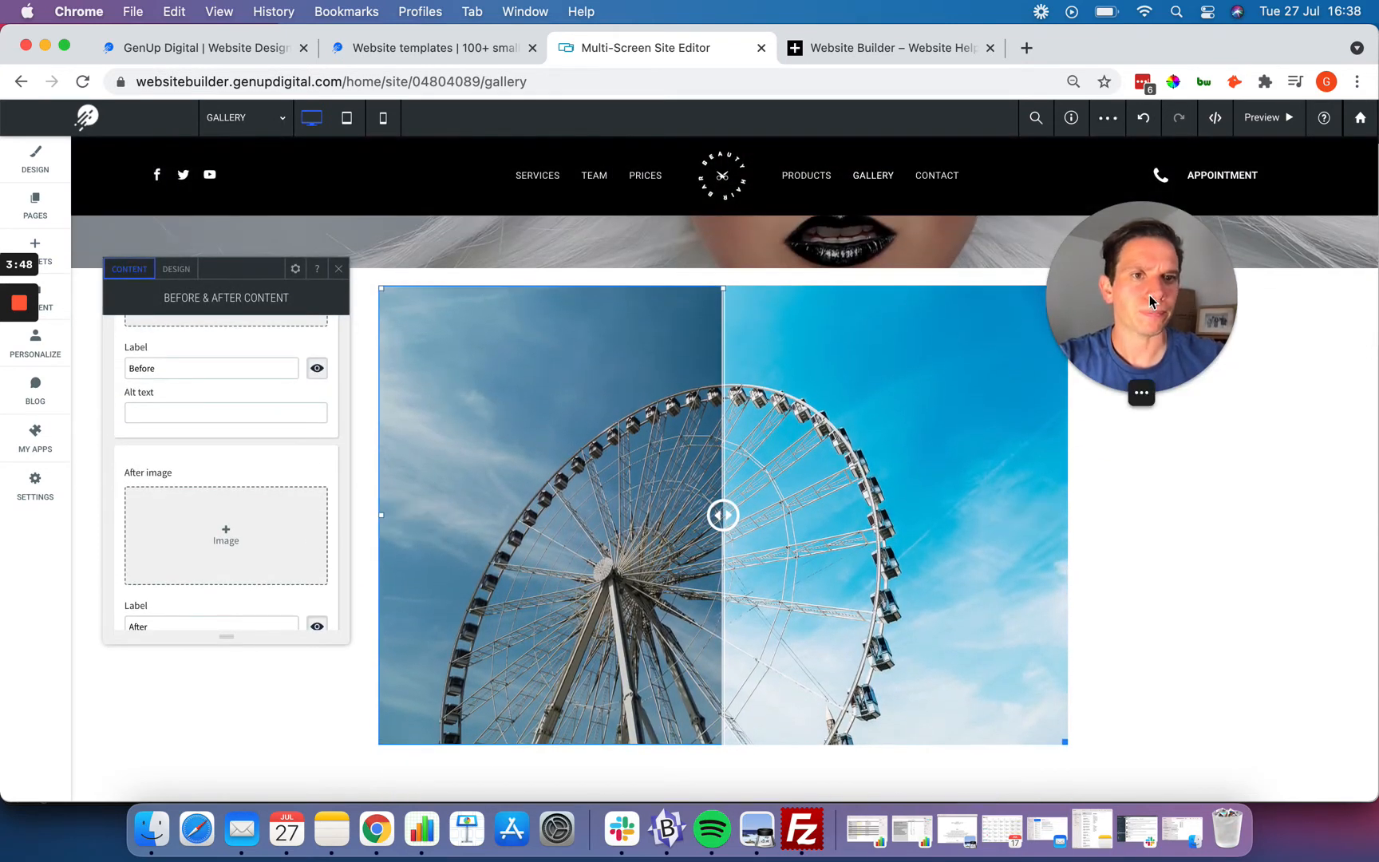
drag(1154, 298, 1257, 344)
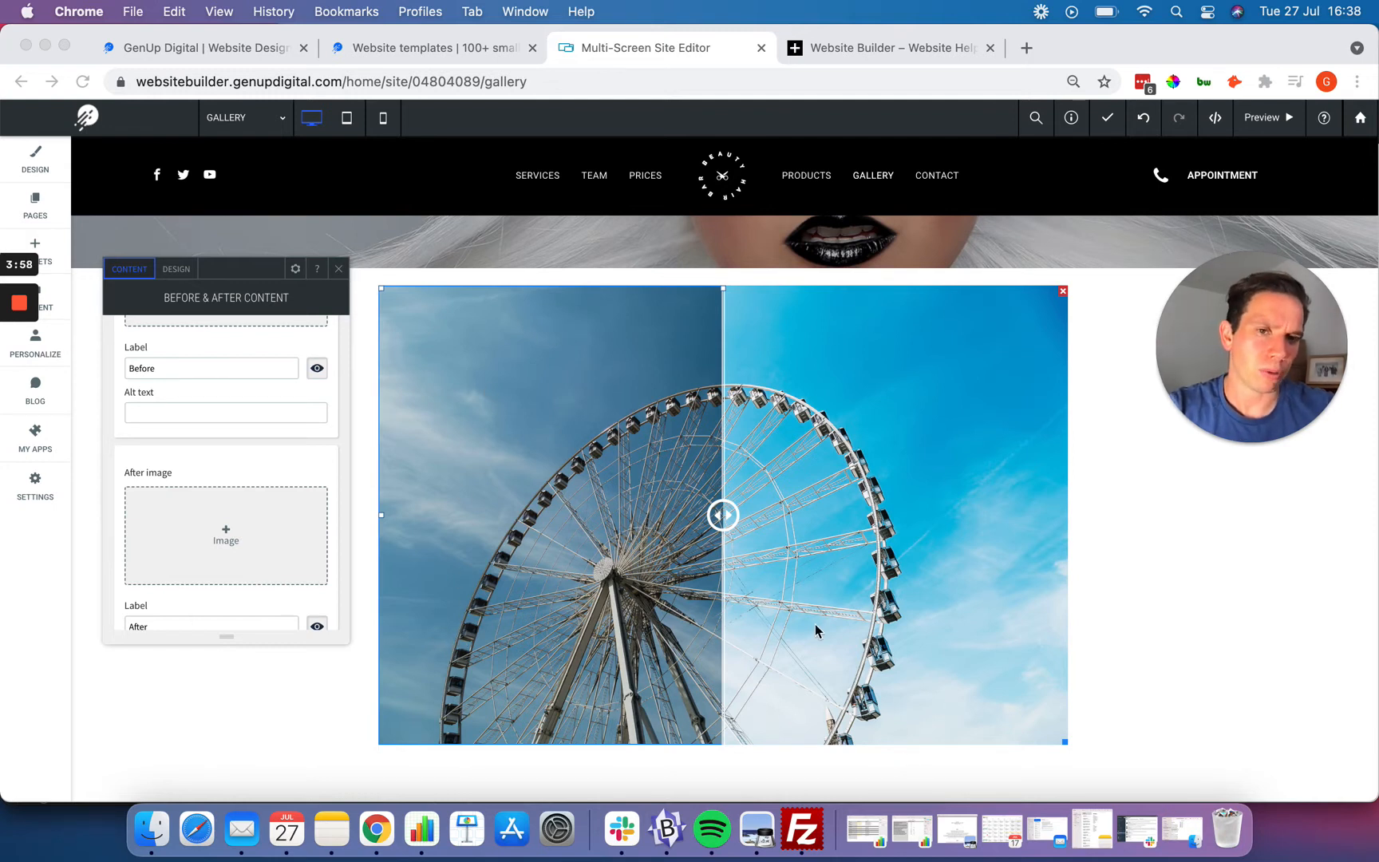
Test the Before & After comparison by sliding its divider fully across to reveal the after image, and return it near the centre.
scroll(652, 388, down, 2)
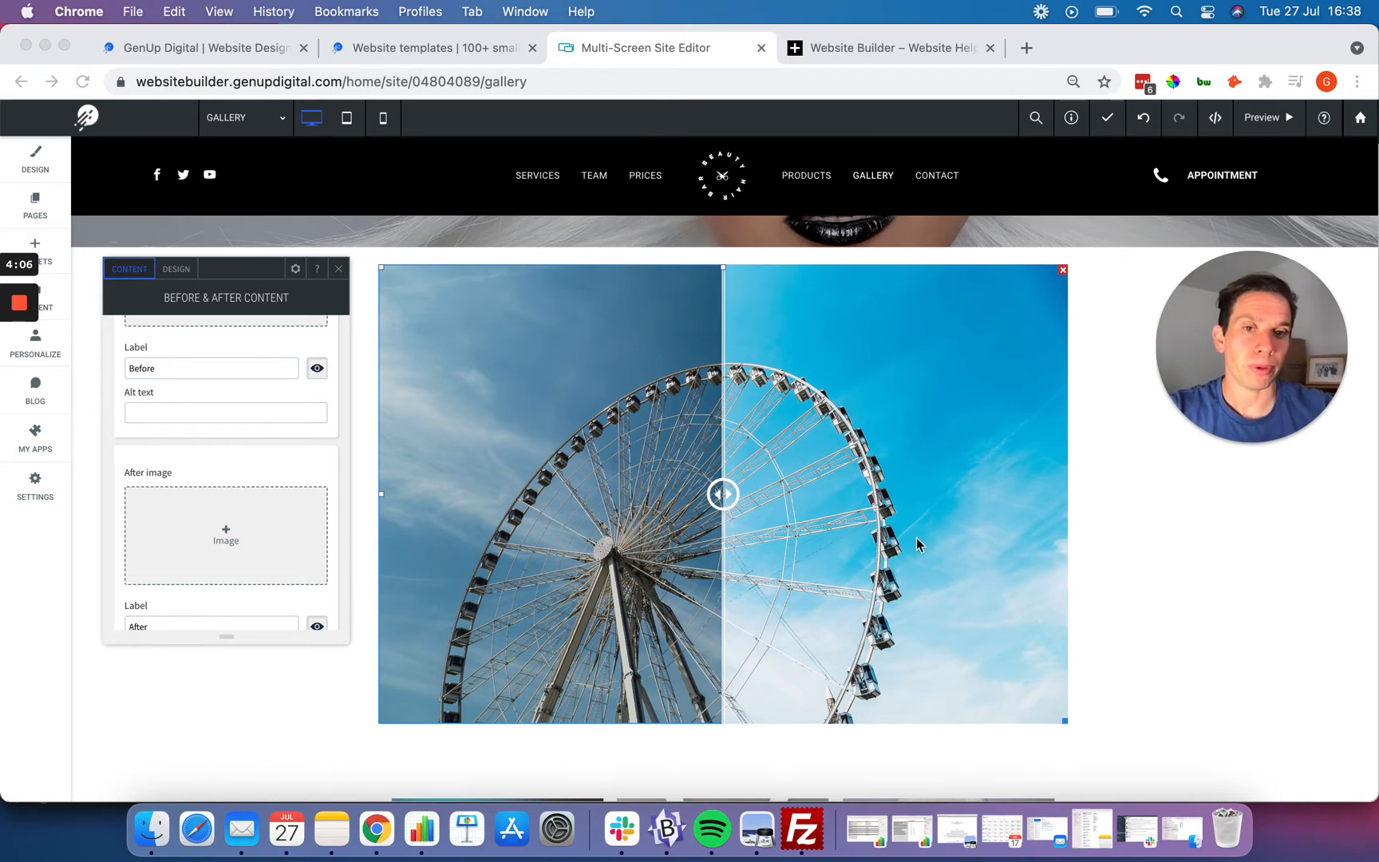
click(720, 494)
drag(719, 494, 642, 519)
drag(781, 521, 360, 535)
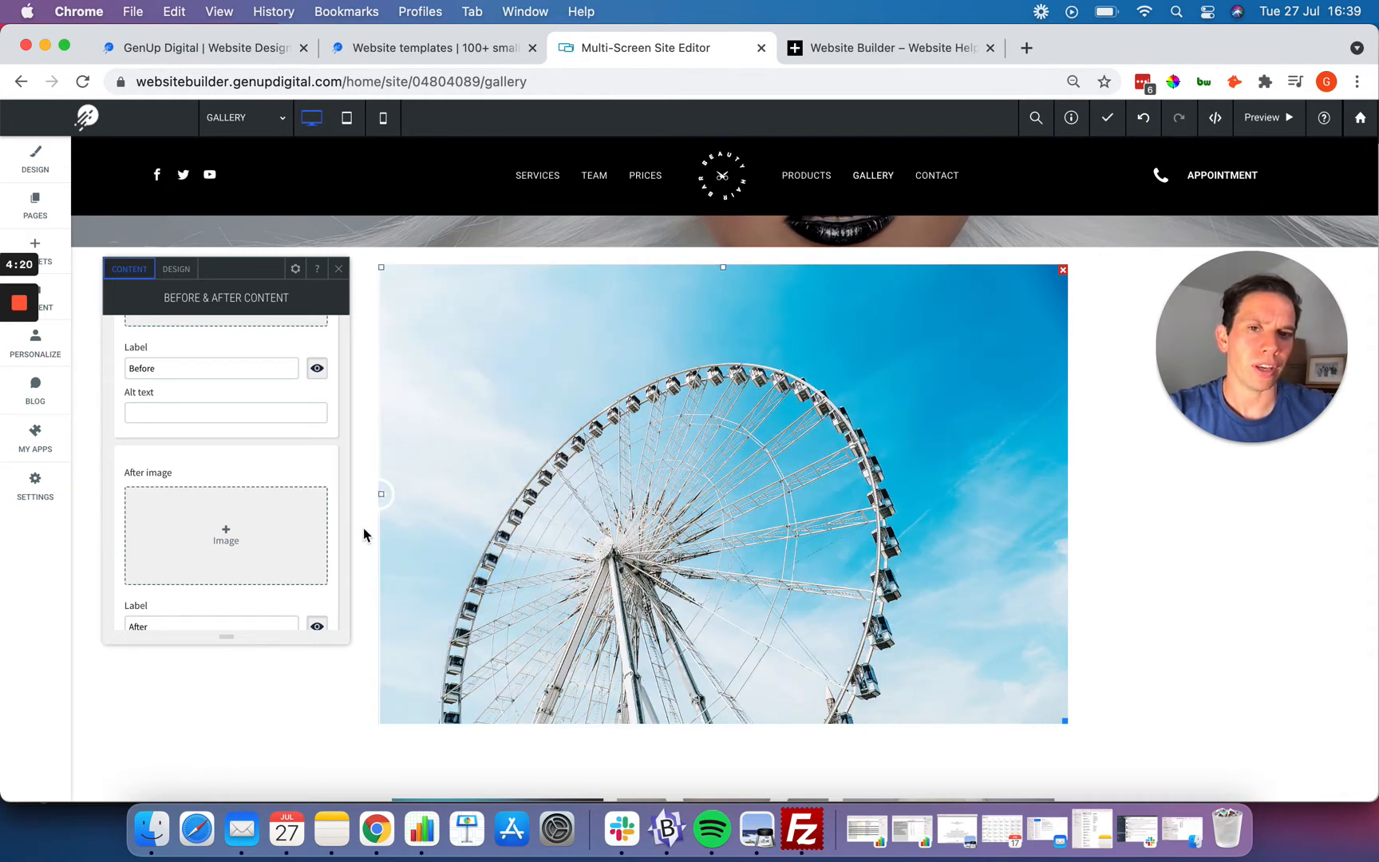
drag(363, 529, 729, 527)
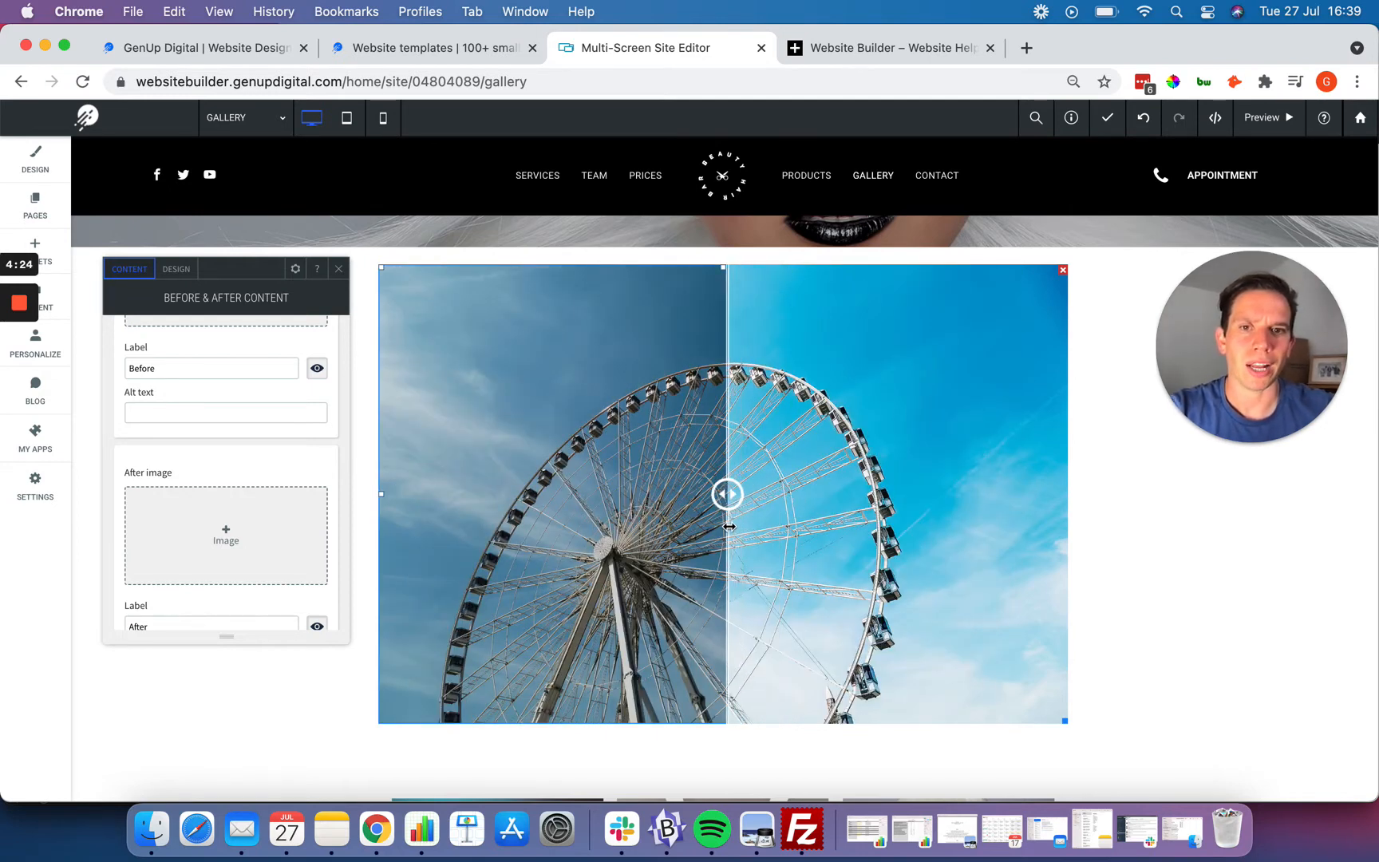
Review the image, label and alt text options for both pictures in the Before & After content settings.
scroll(172, 438, up, 3)
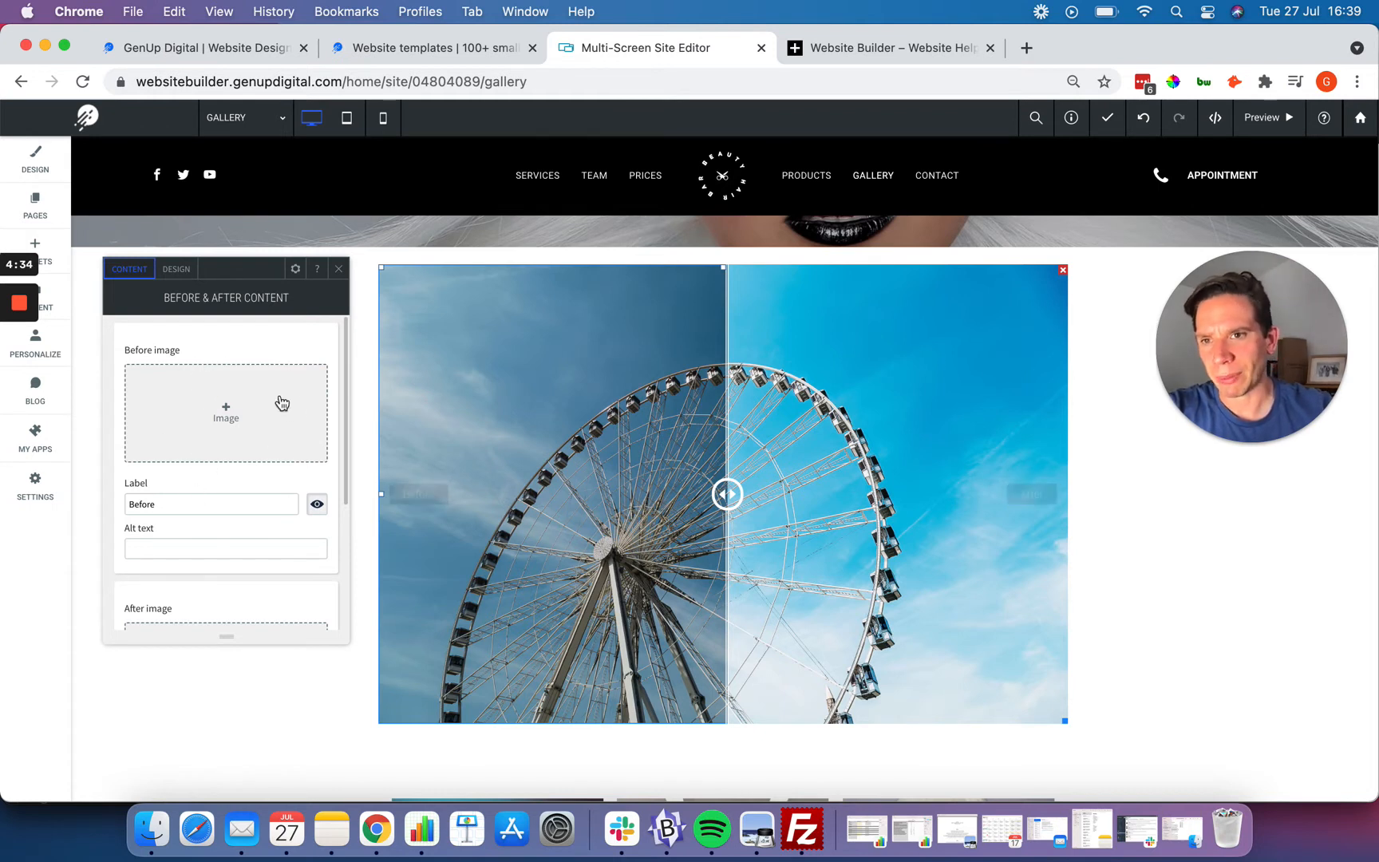
scroll(128, 435, down, 3)
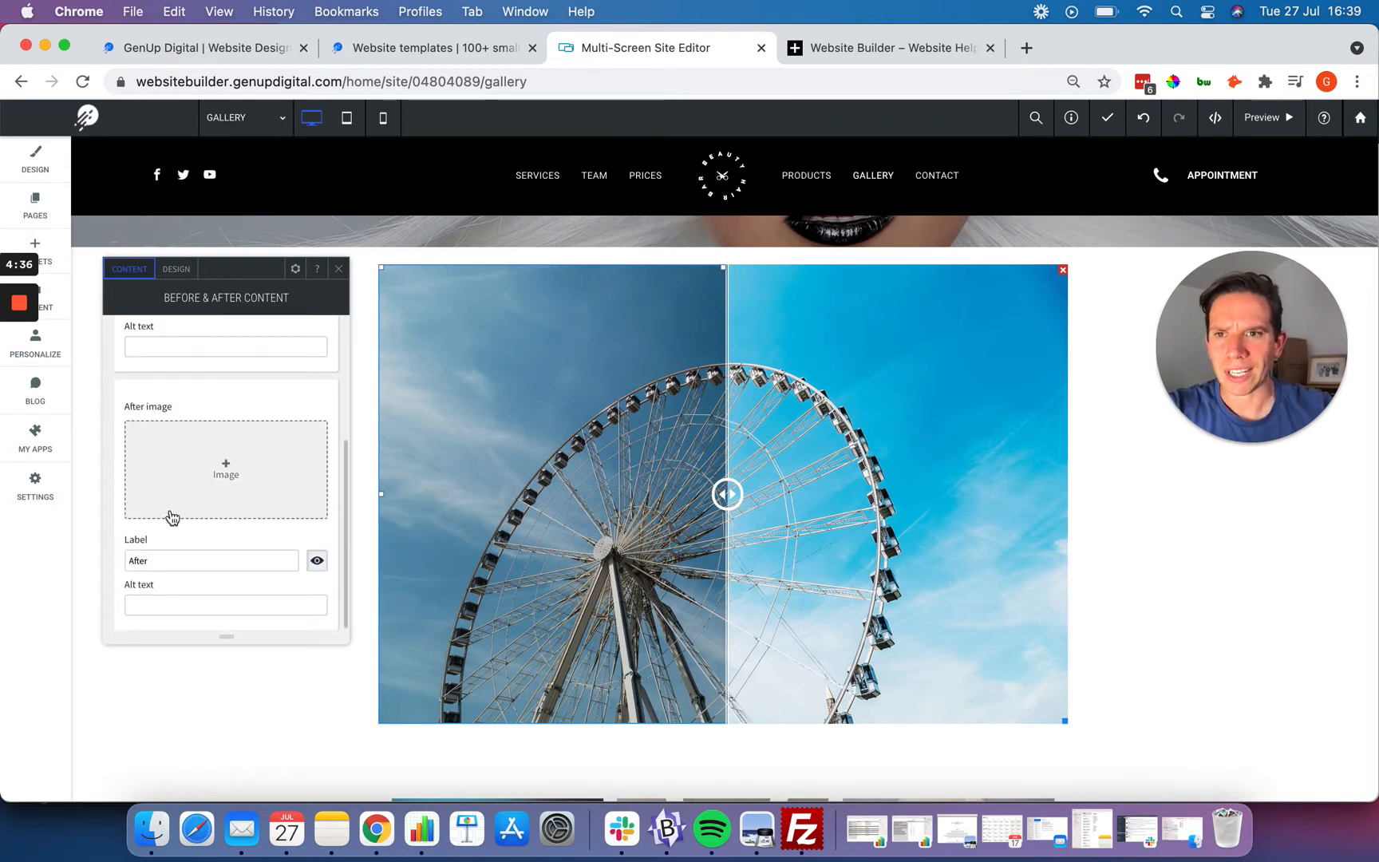
scroll(169, 529, up, 3)
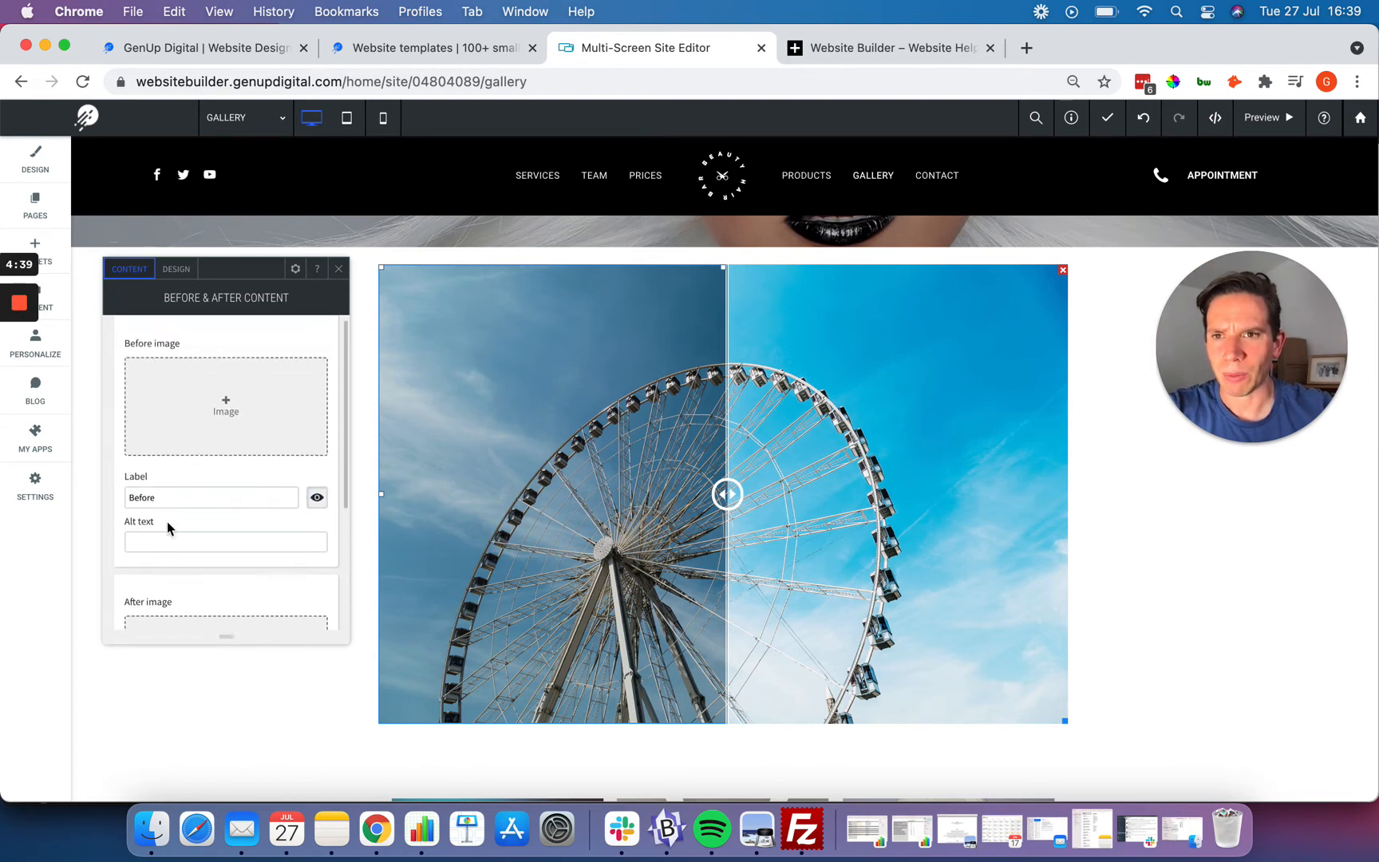
Browse the site images available for the before picture of the Before & After widget.
click(225, 410)
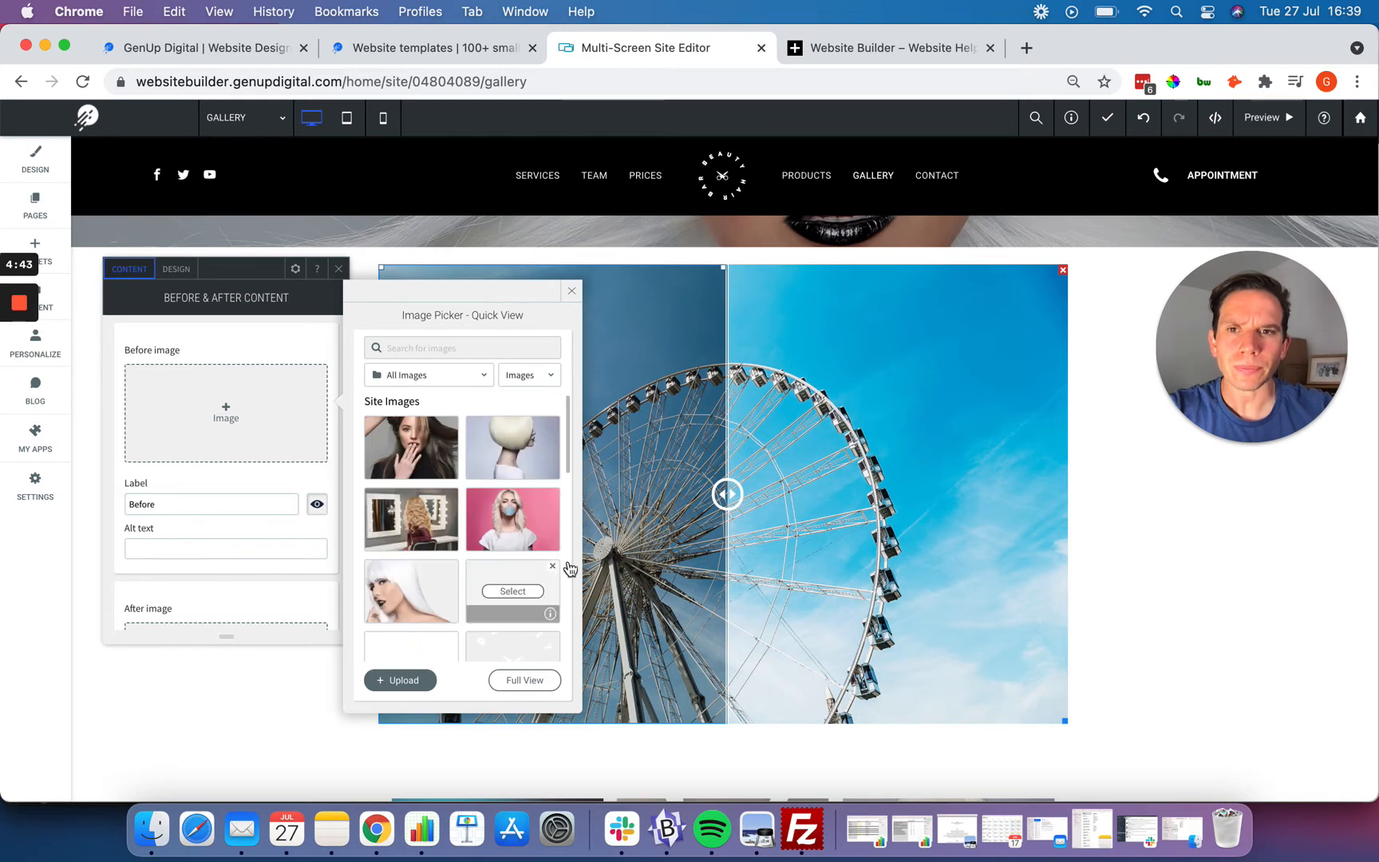
mouse_move(411, 466)
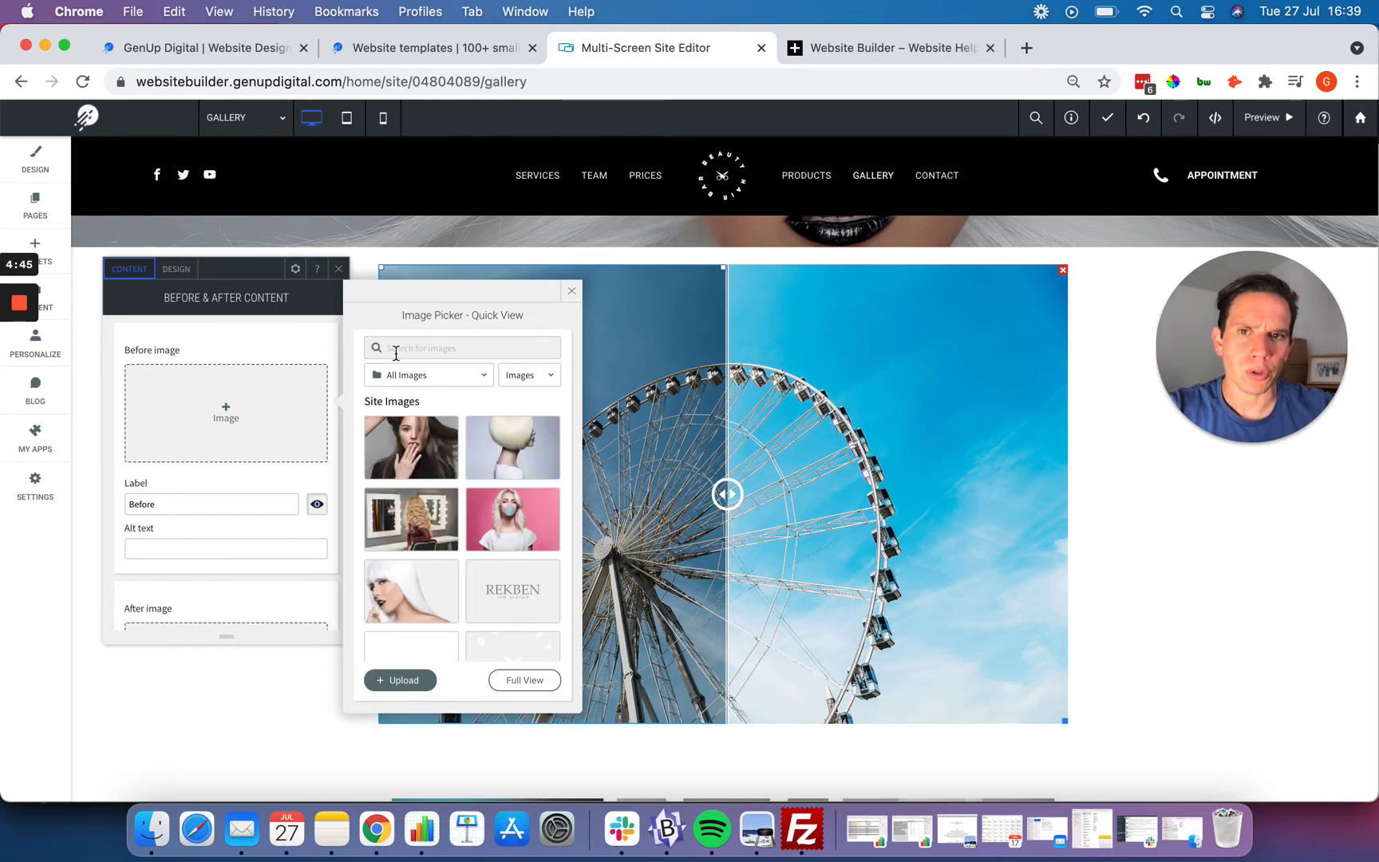
mouse_move(445, 517)
scroll(471, 521, down, 10)
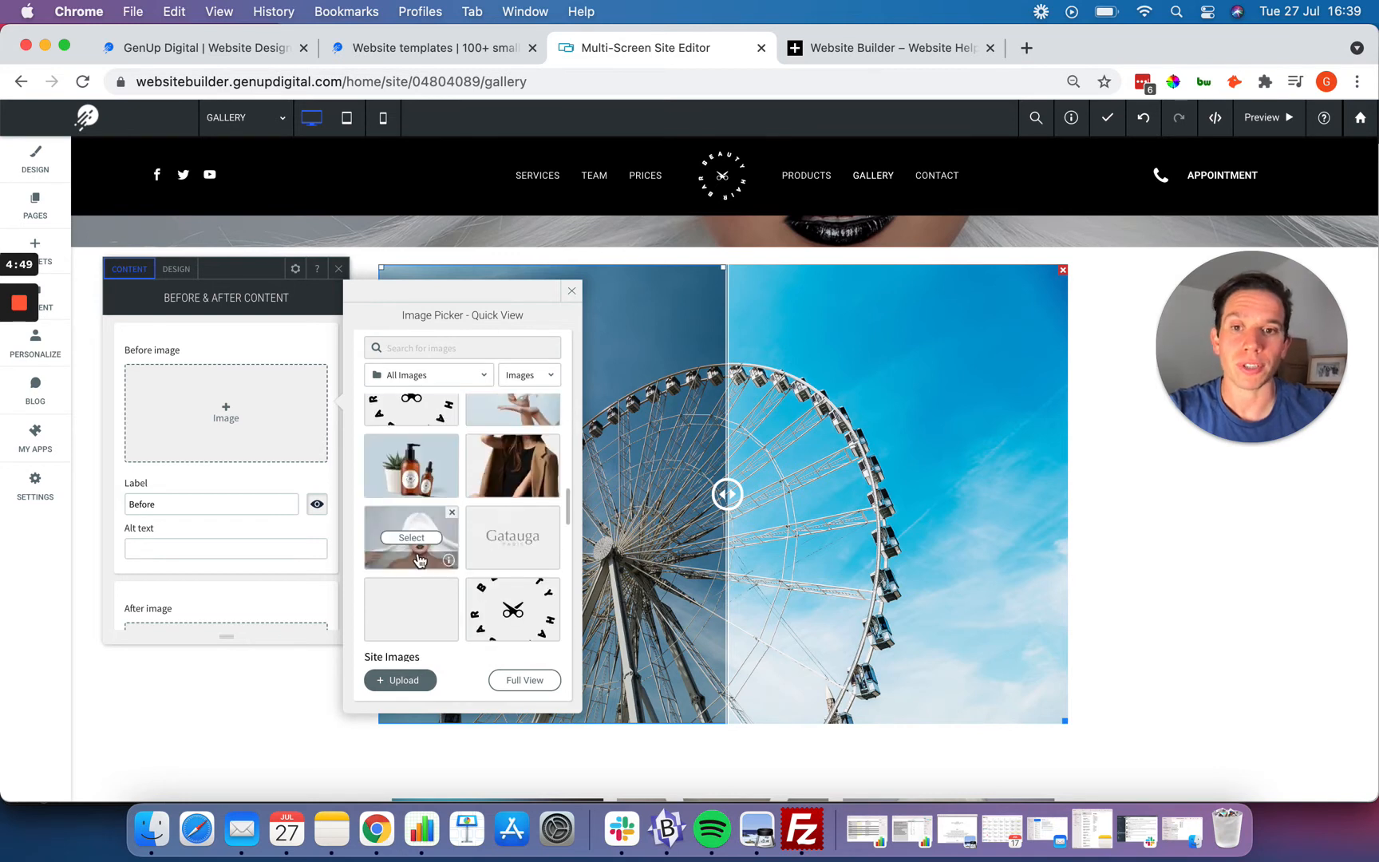
scroll(422, 557, down, 5)
scroll(418, 558, up, 5)
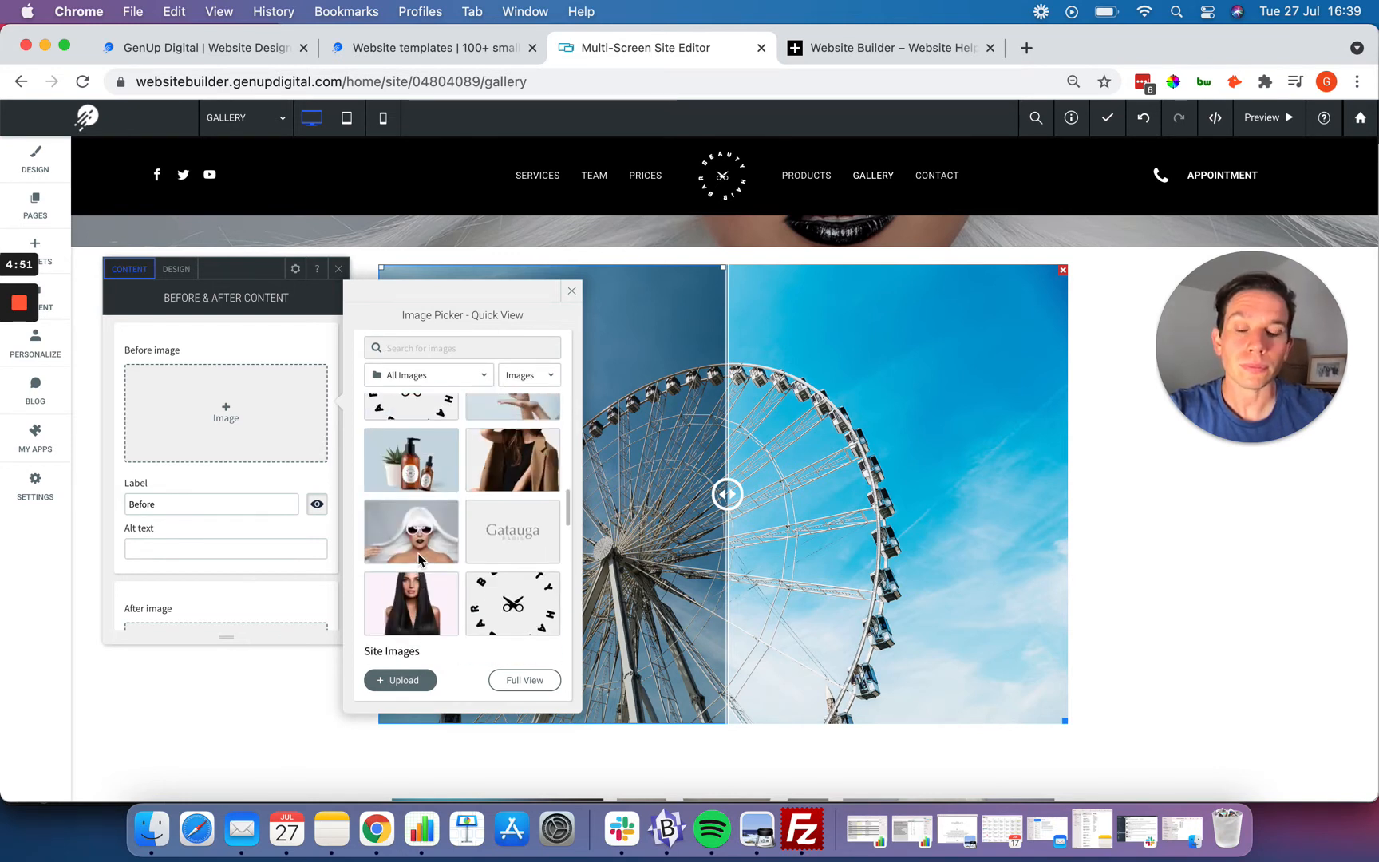
scroll(465, 523, up, 3)
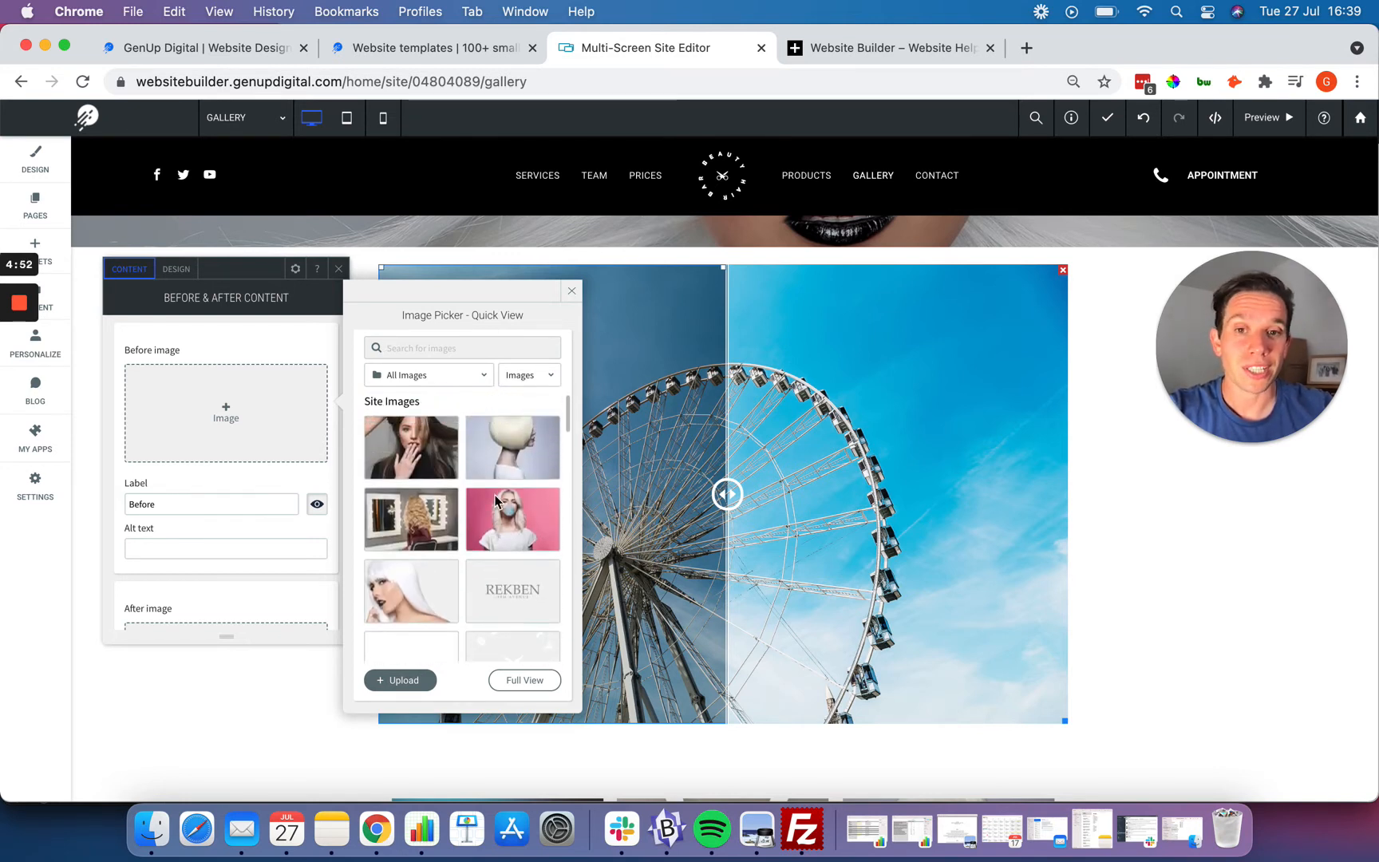
scroll(487, 510, down, 5)
scroll(495, 501, up, 3)
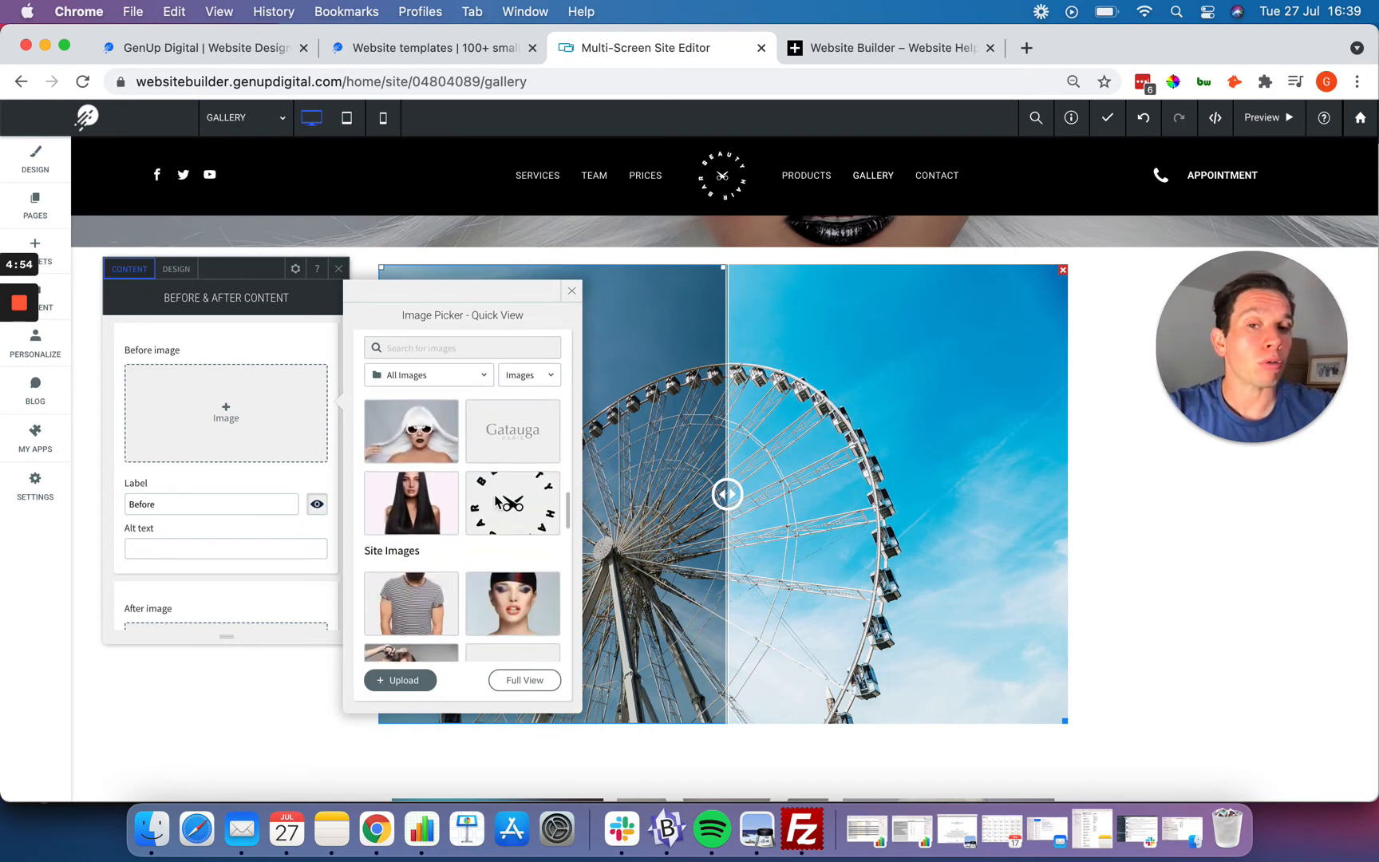
scroll(494, 501, down, 6)
scroll(495, 501, up, 5)
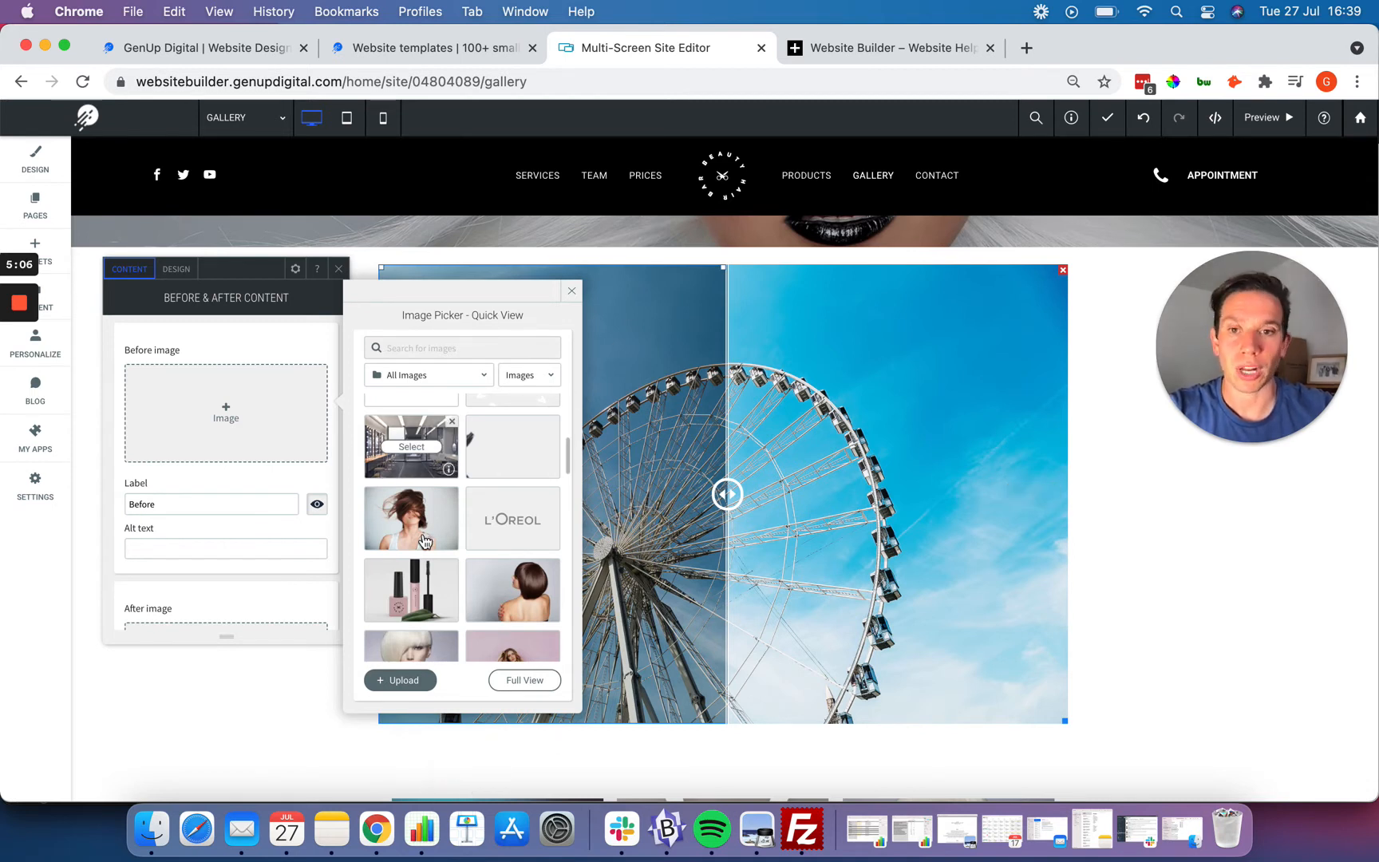
scroll(423, 541, up, 3)
scroll(423, 541, up, 1)
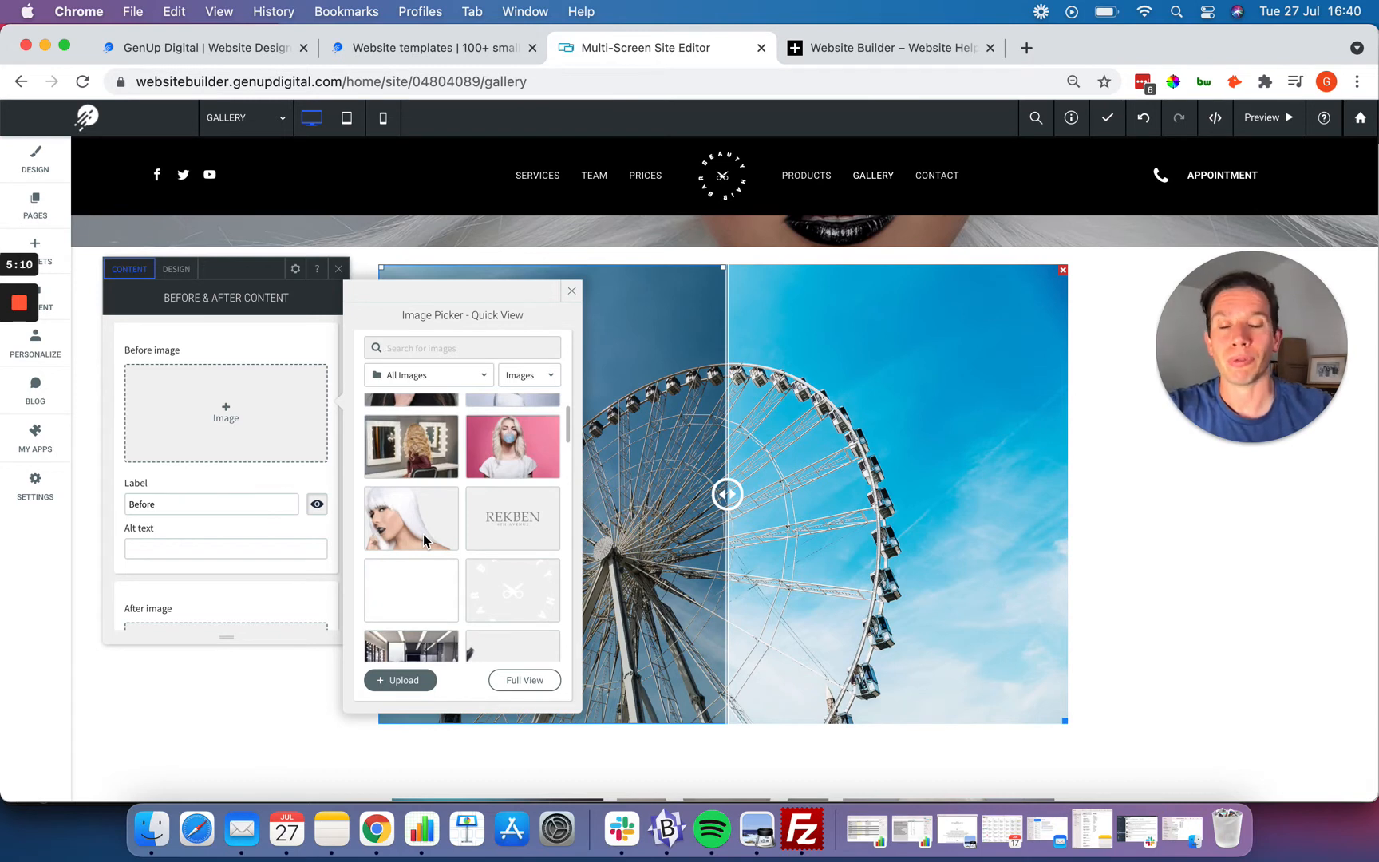
Set the before image to blond_gum_pink.jpg, the blonde woman on a pink background.
mouse_move(423, 541)
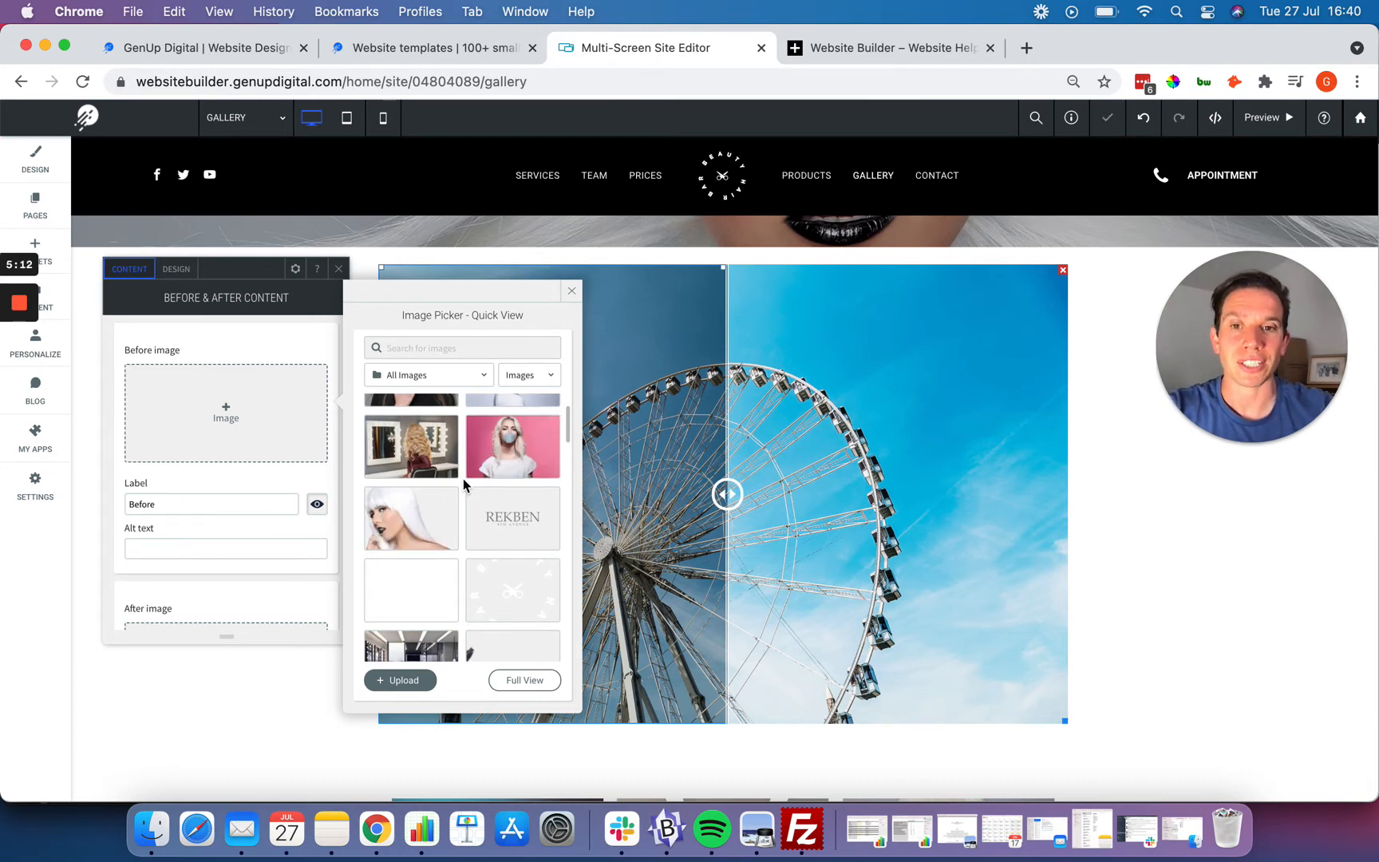
scroll(464, 483, up, 2)
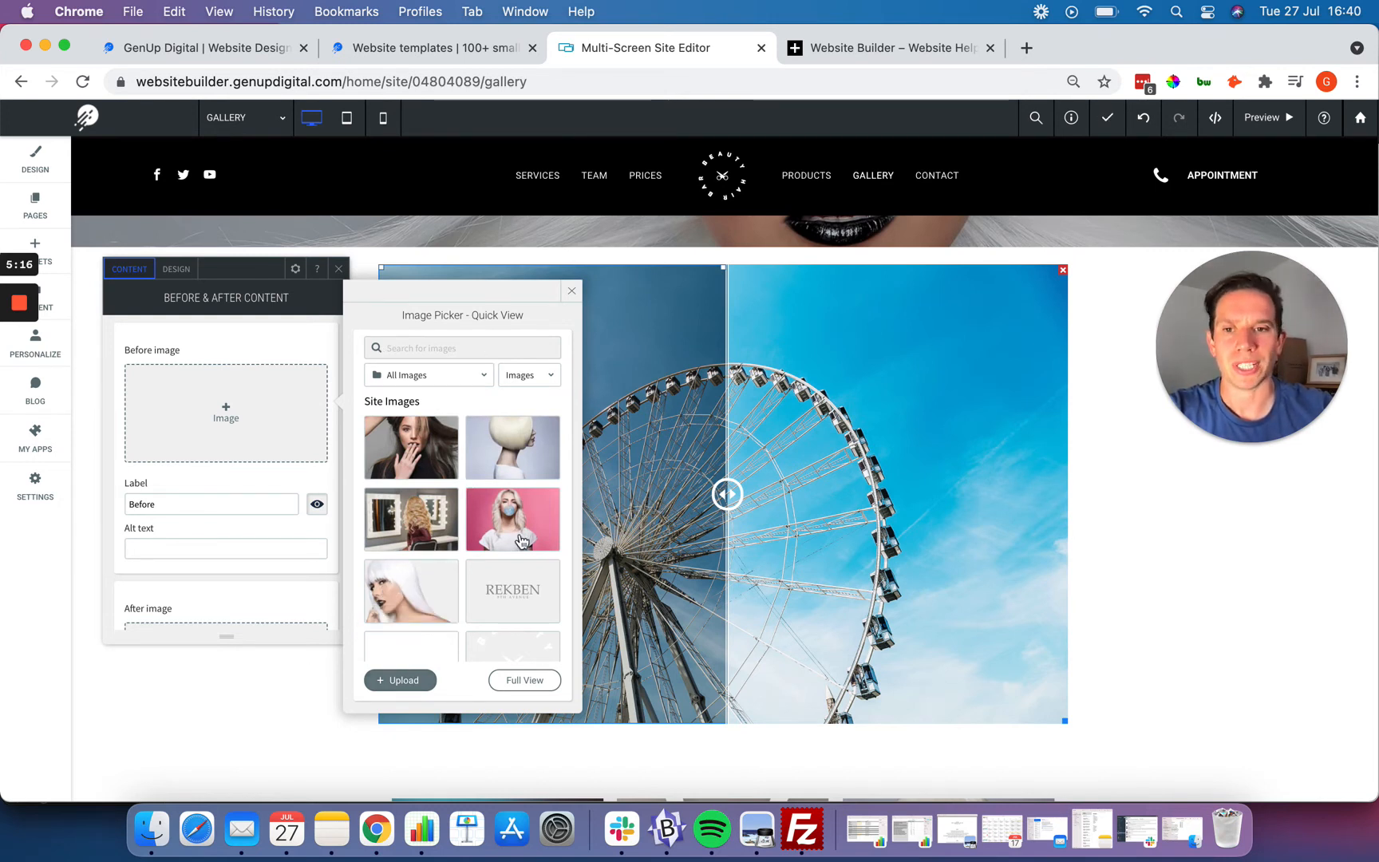
mouse_move(487, 473)
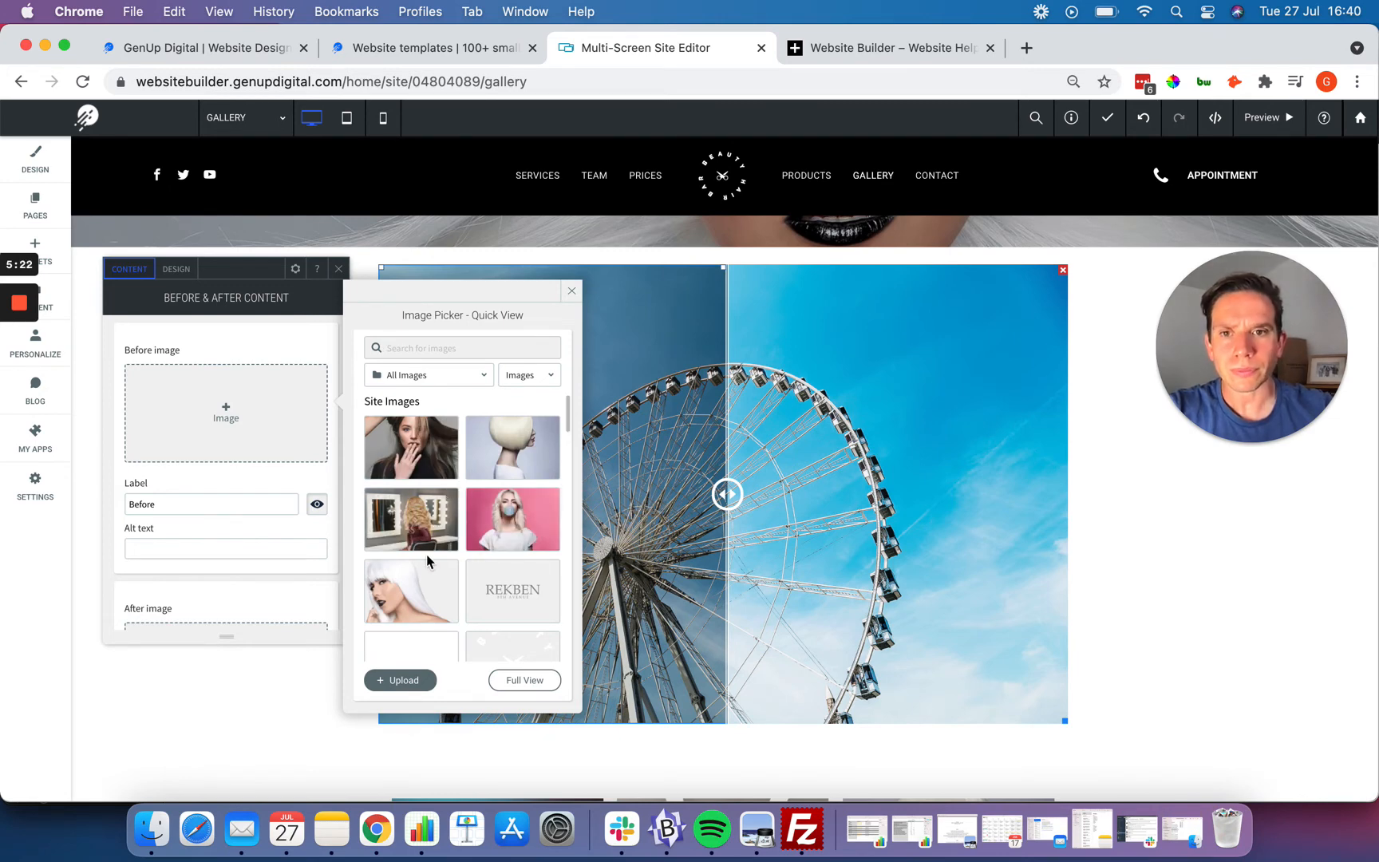
mouse_move(536, 497)
click(512, 520)
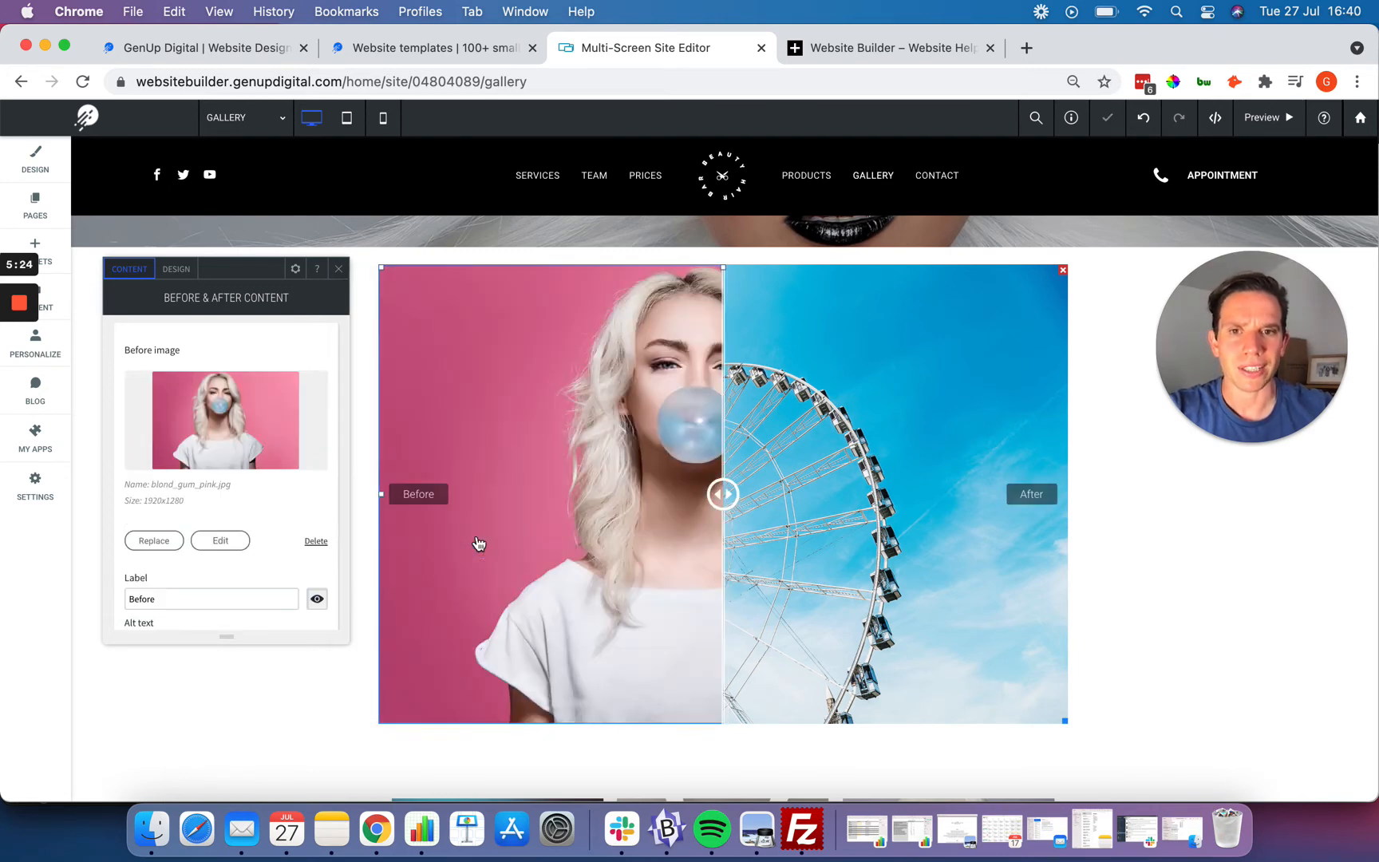
Set the after image to woman_long_hair_mobile.jpg, the long-haired woman in black.
scroll(211, 463, down, 5)
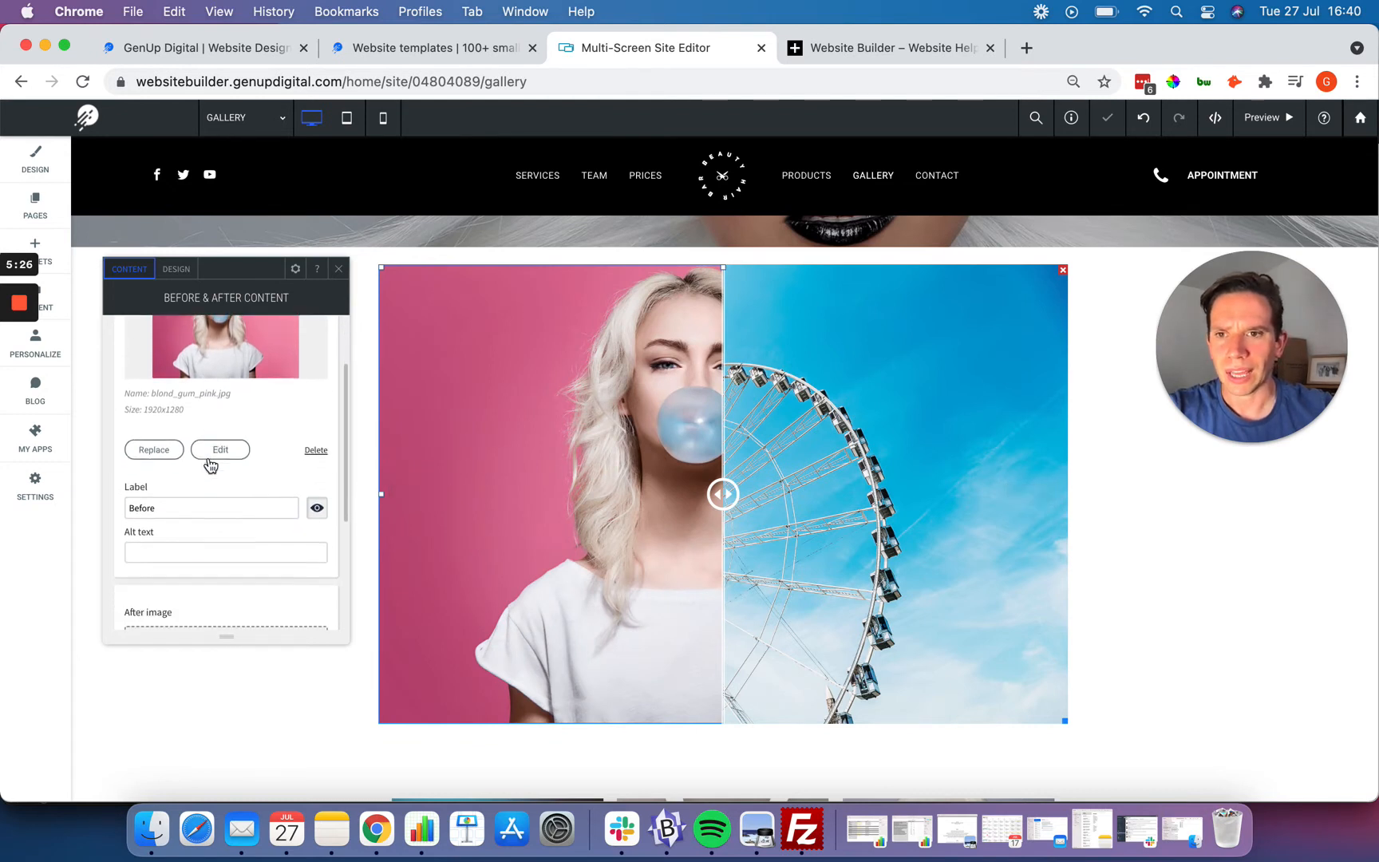
scroll(211, 463, down, 2)
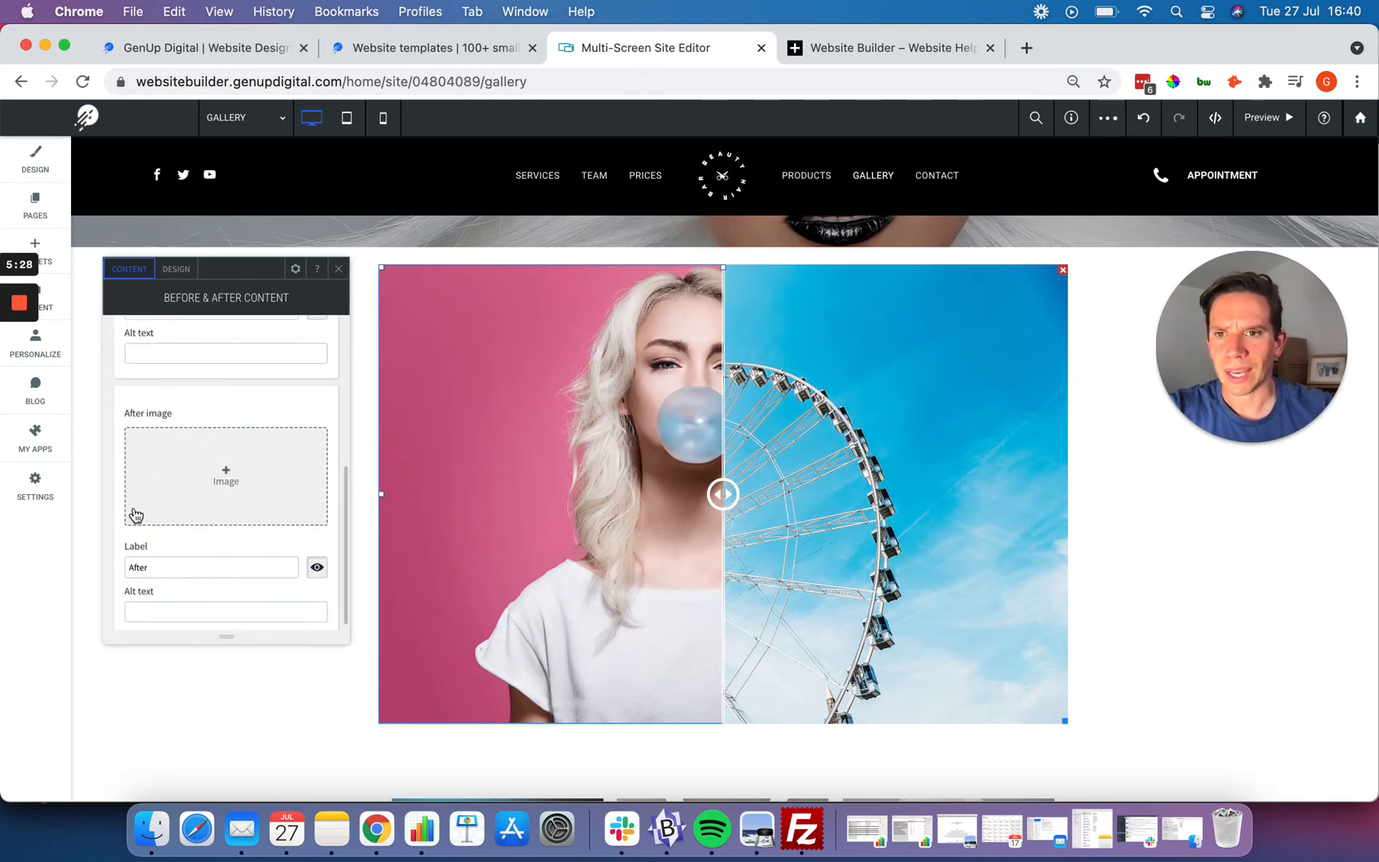
click(222, 480)
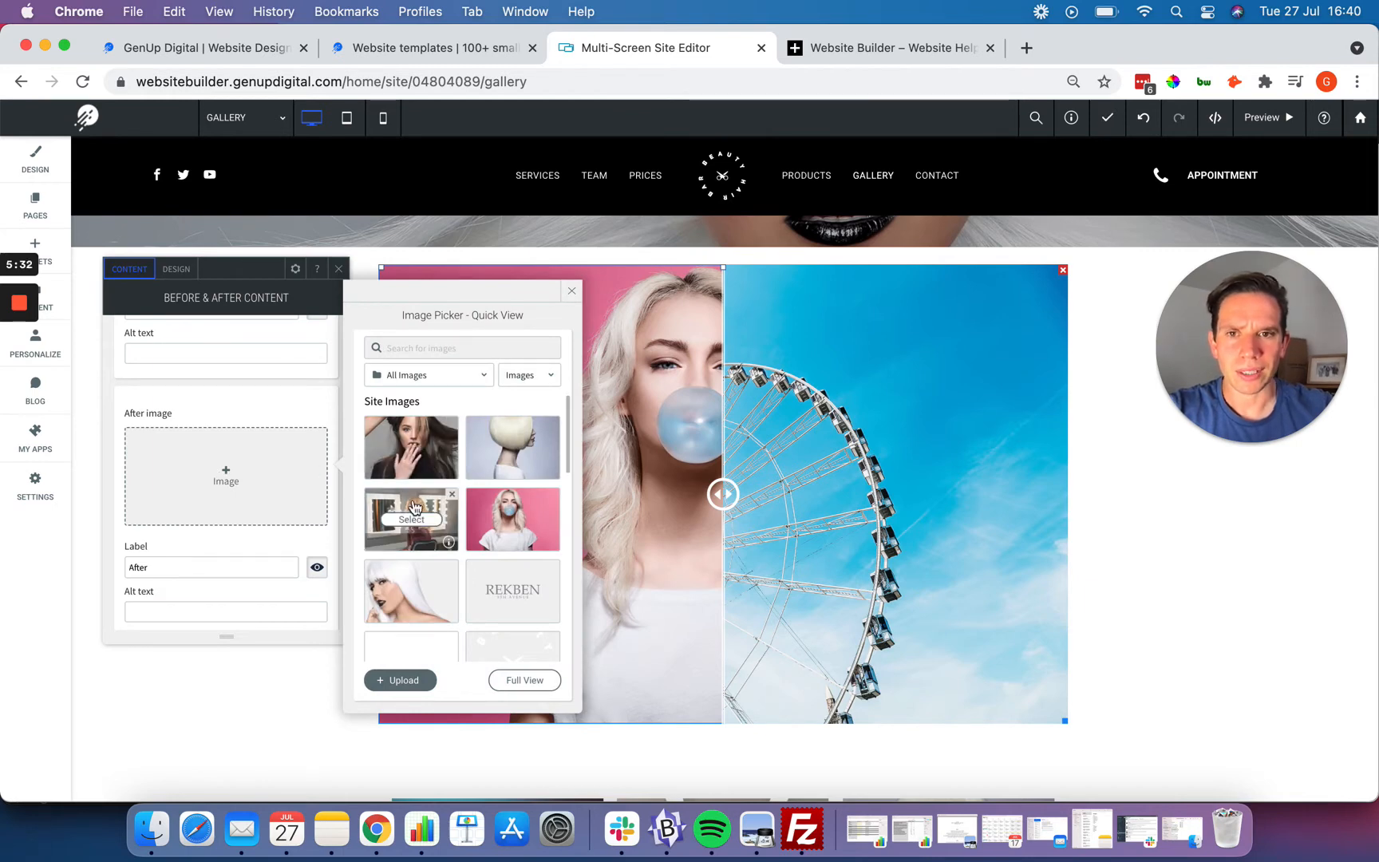
click(411, 448)
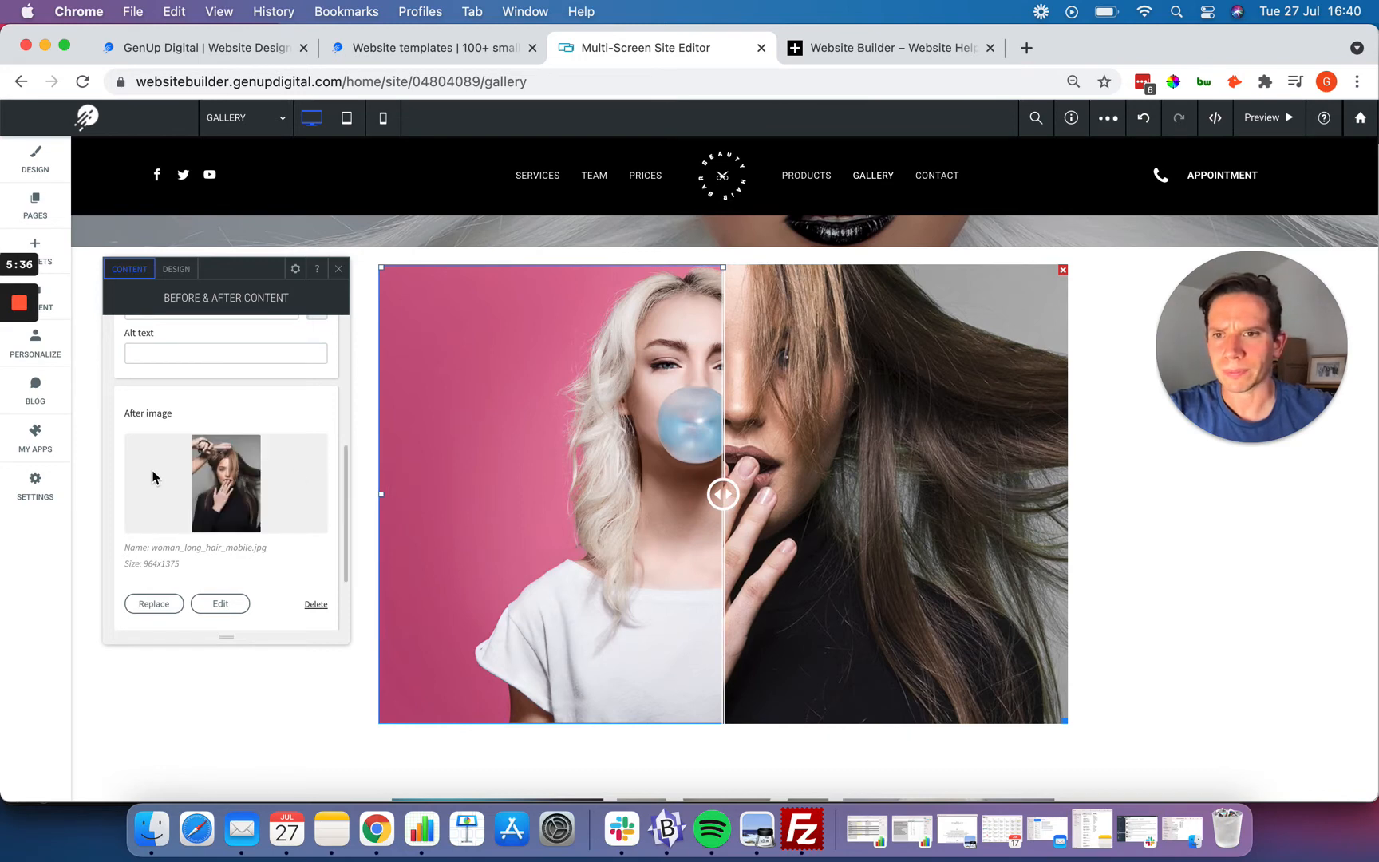
Review the label and alt text settings of both the before and after images.
scroll(154, 477, up, 5)
scroll(154, 477, up, 2)
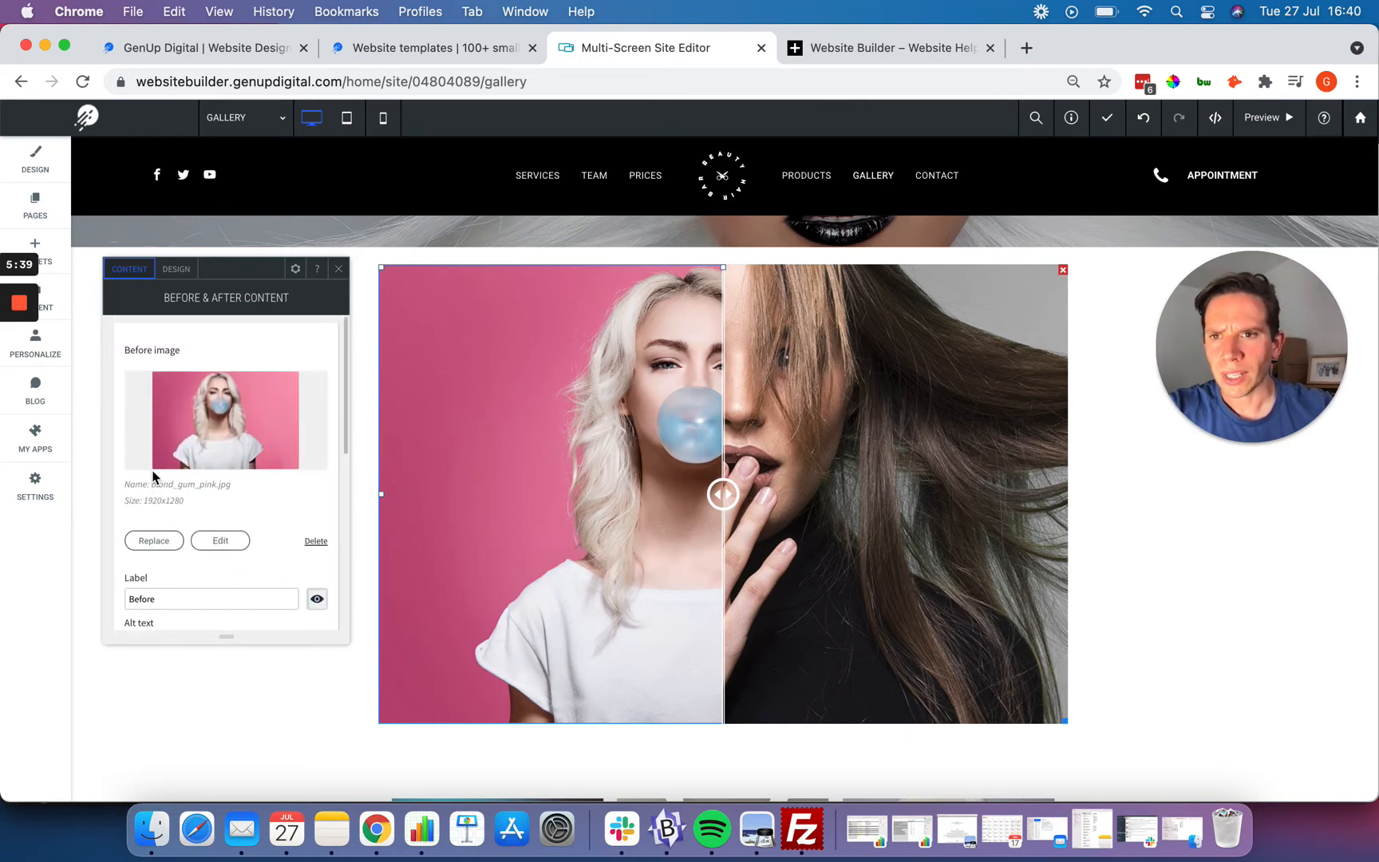
scroll(154, 478, down, 6)
click(174, 416)
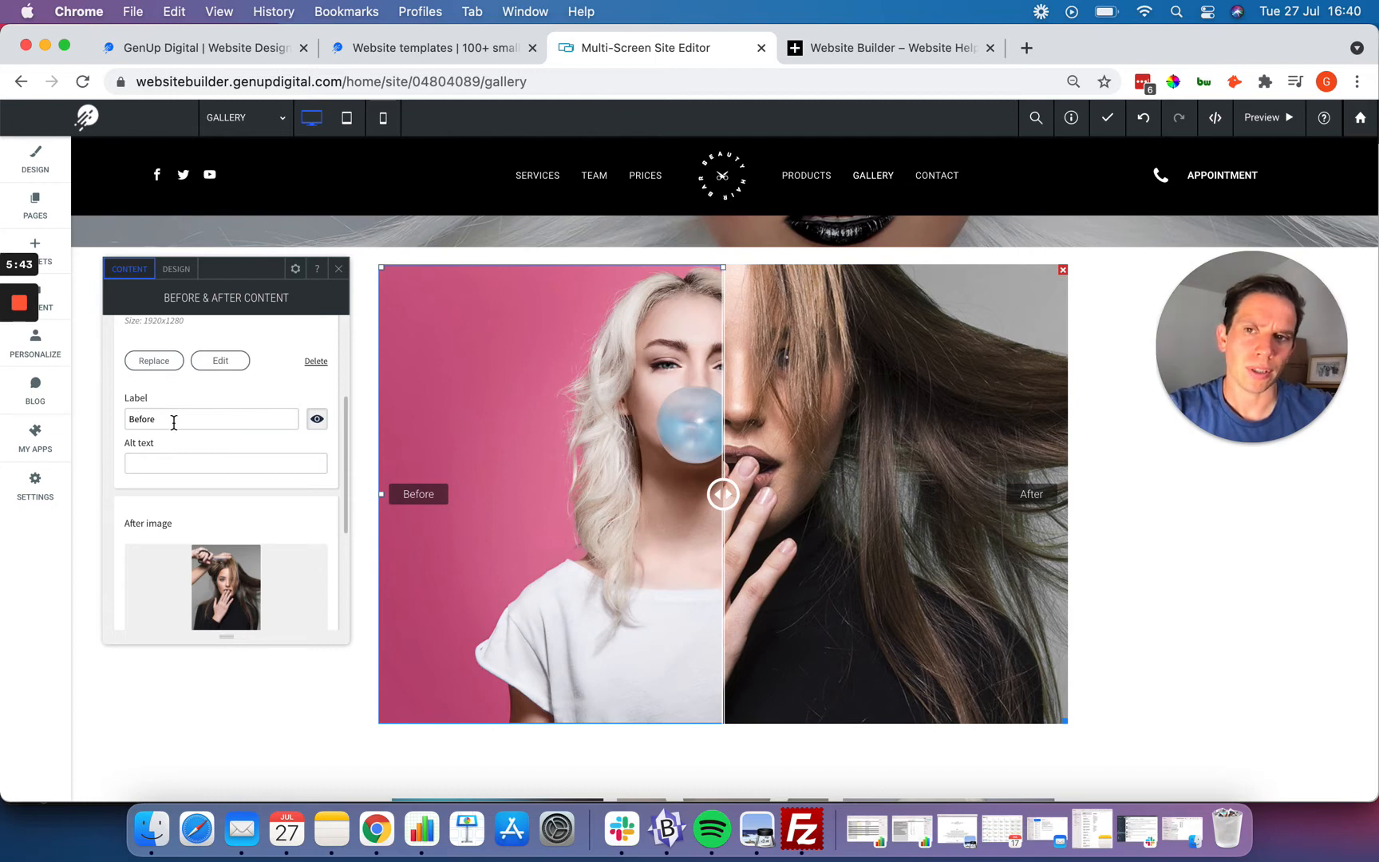
scroll(174, 421, down, 6)
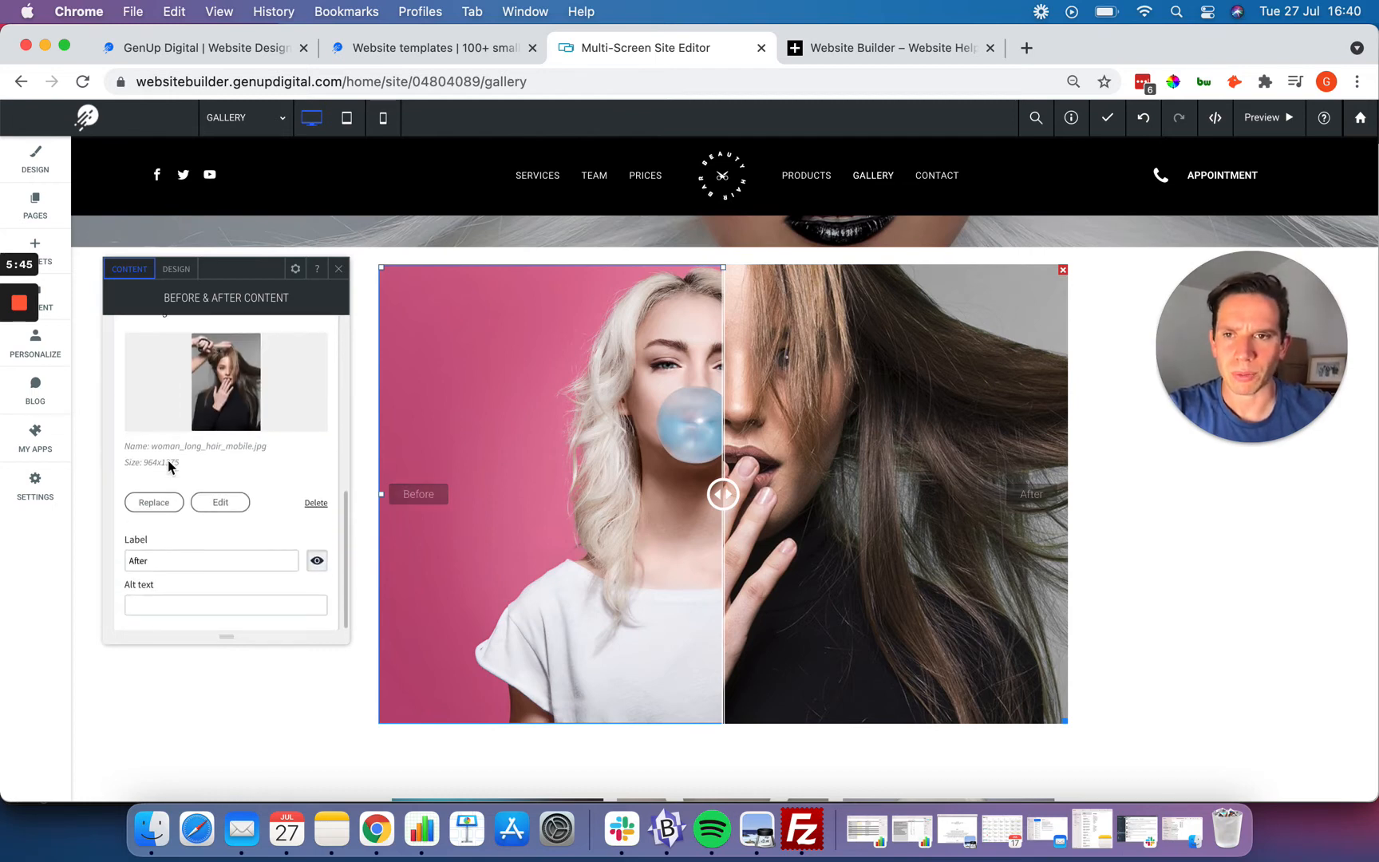
scroll(162, 562, up, 10)
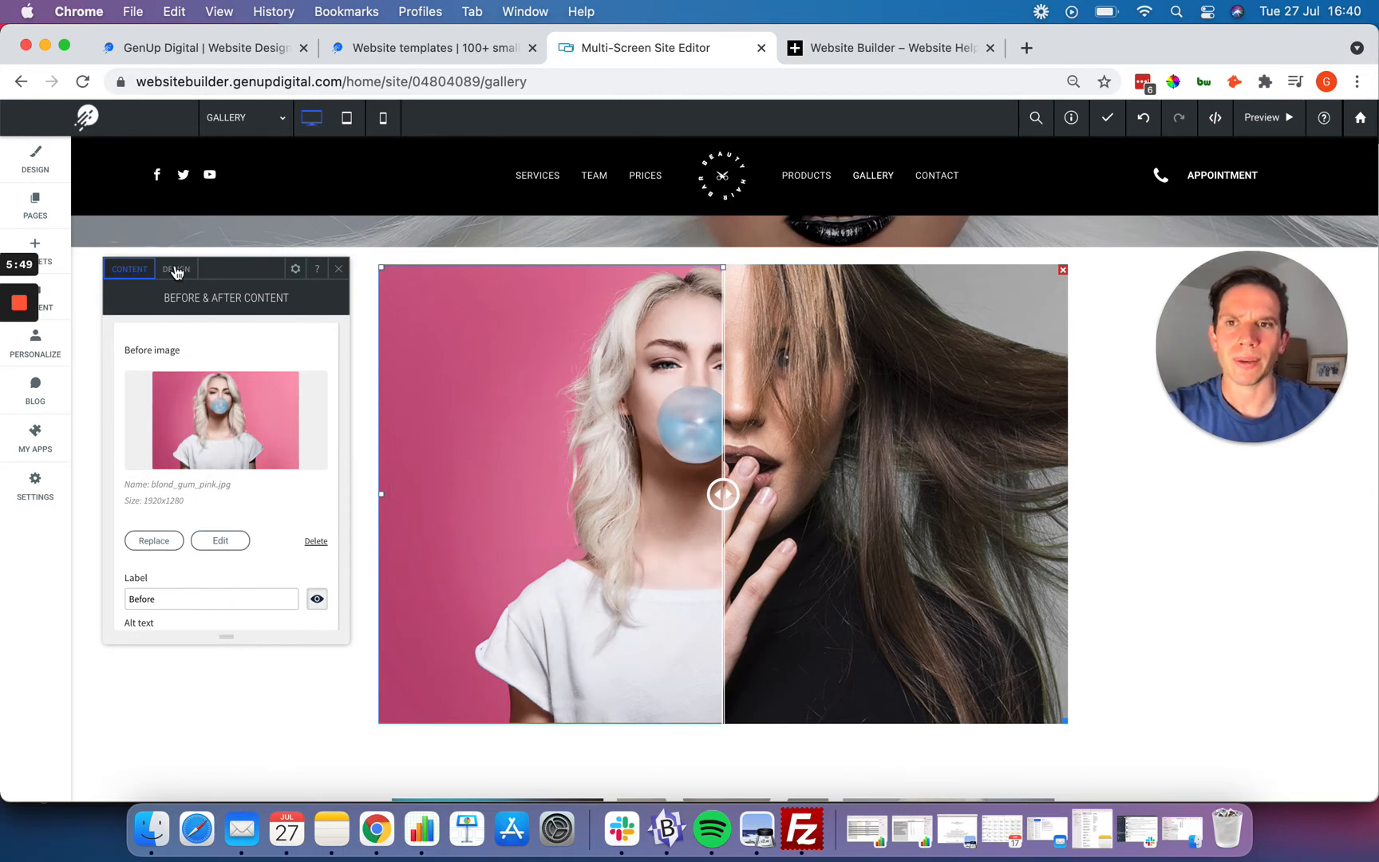
Review the widget's Images & Slider design options, trying Full width on and back off.
click(177, 270)
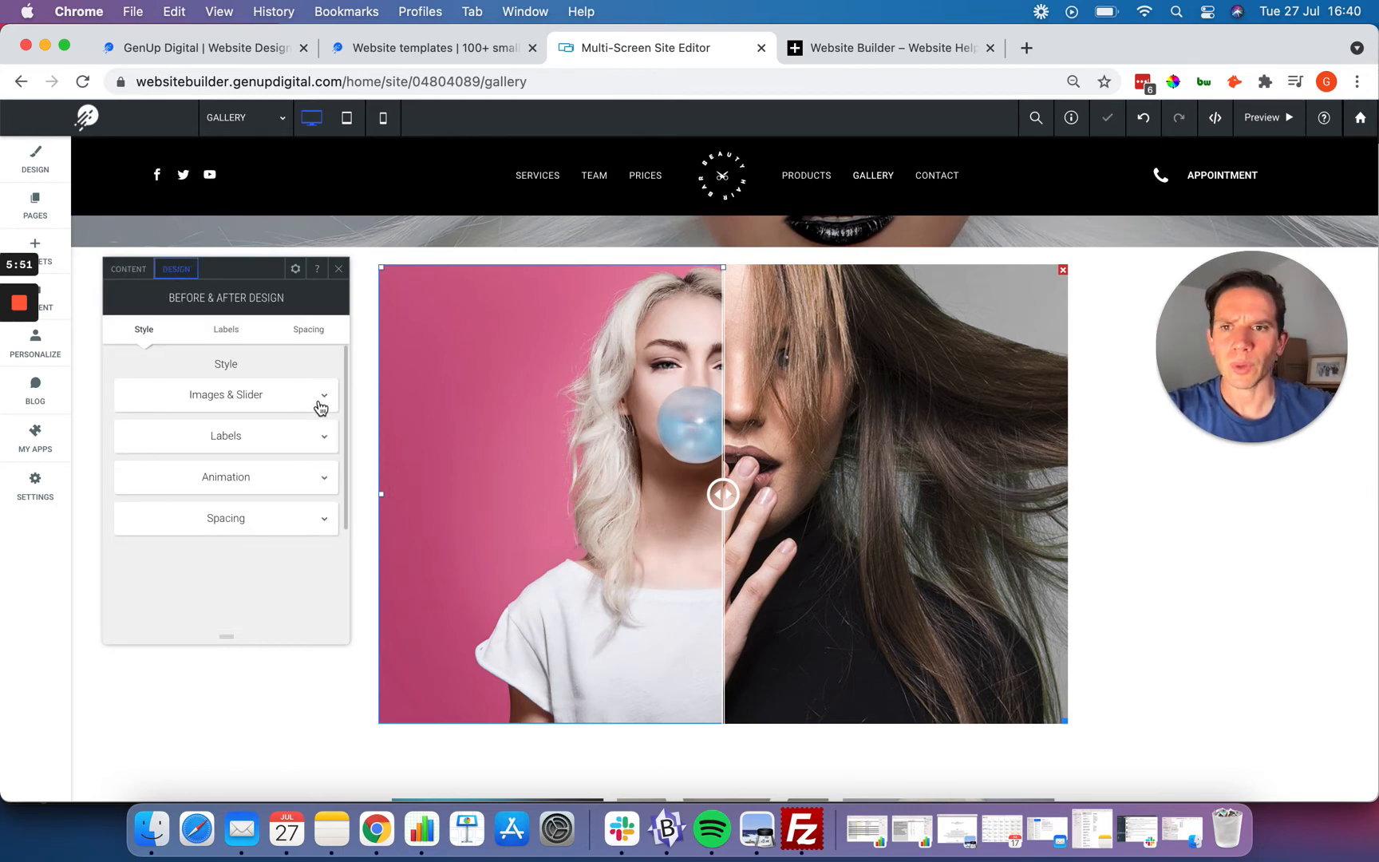
click(242, 392)
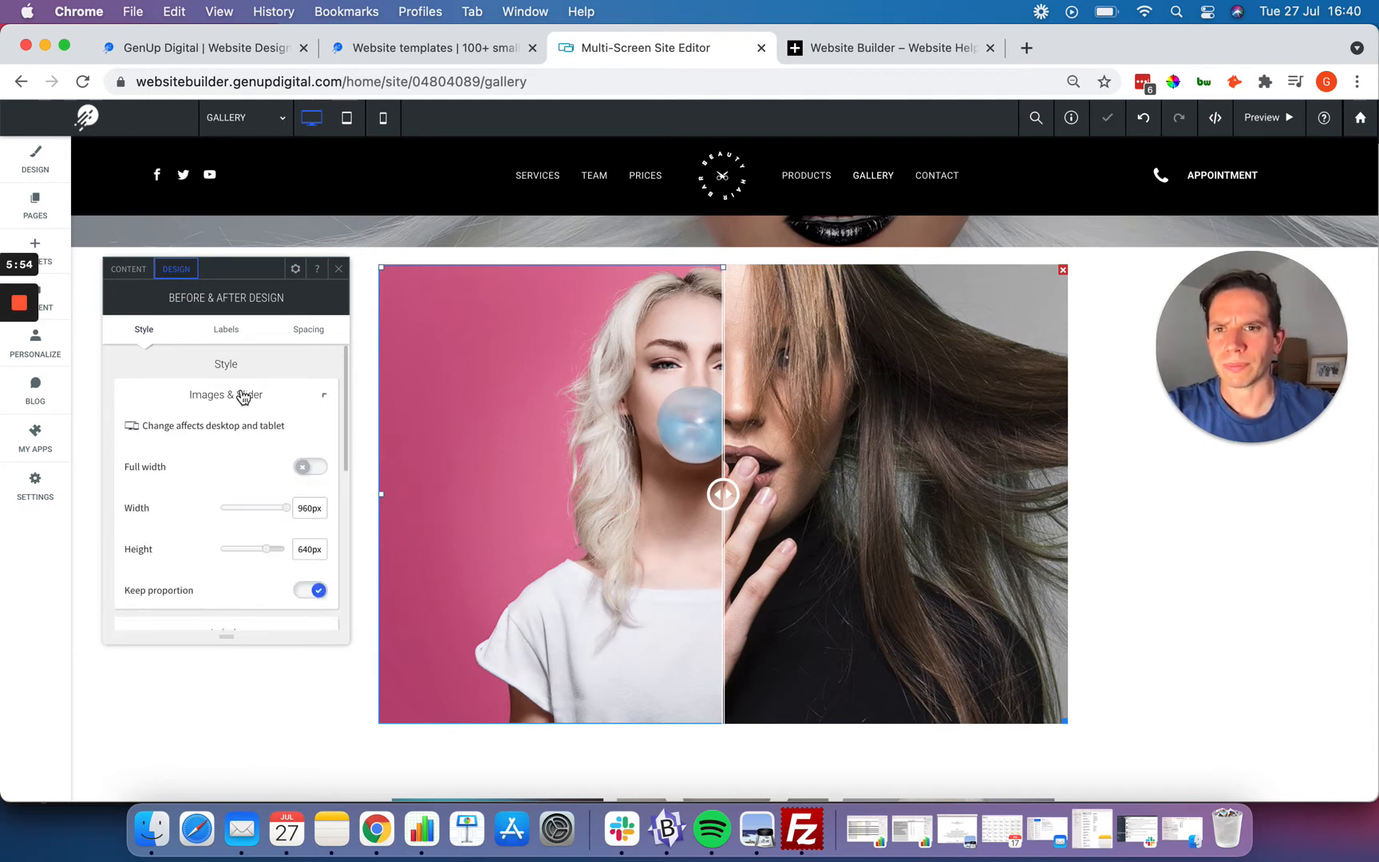
scroll(210, 438, down, 3)
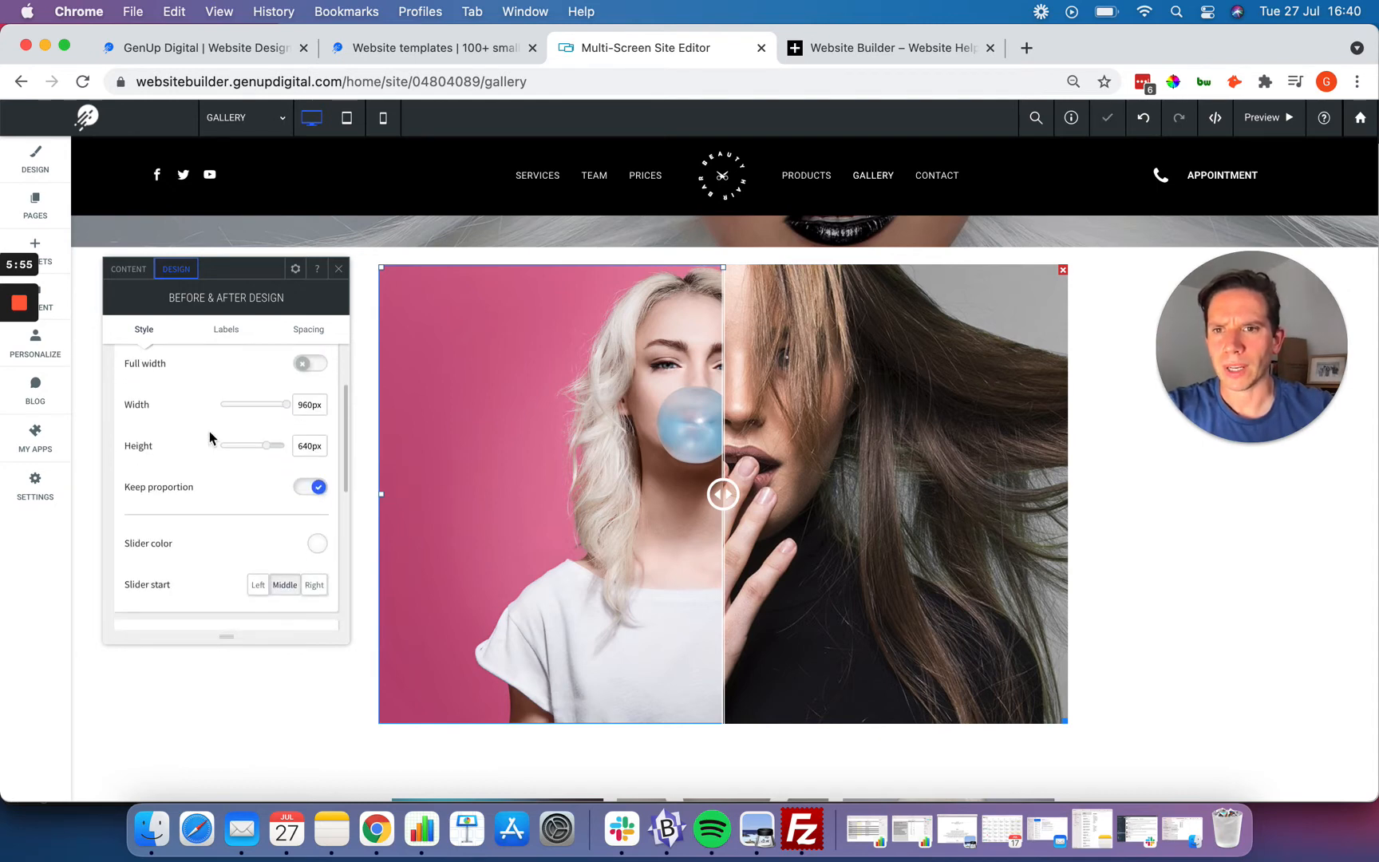
click(308, 365)
click(307, 365)
scroll(172, 435, down, 3)
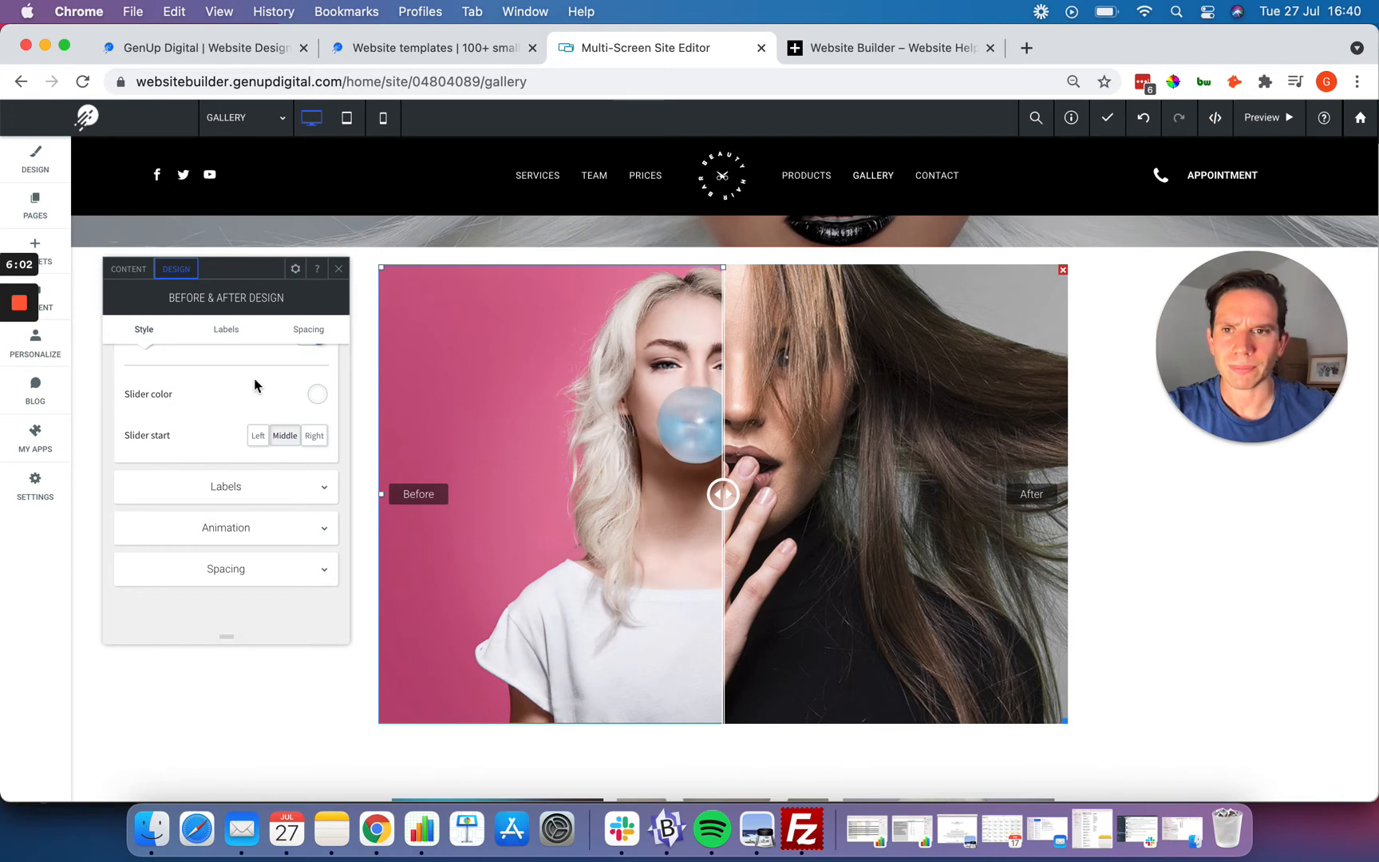
Look through the widget's Labels and Spacing design options, including the outer margin settings, and collapse them again.
click(174, 481)
click(175, 482)
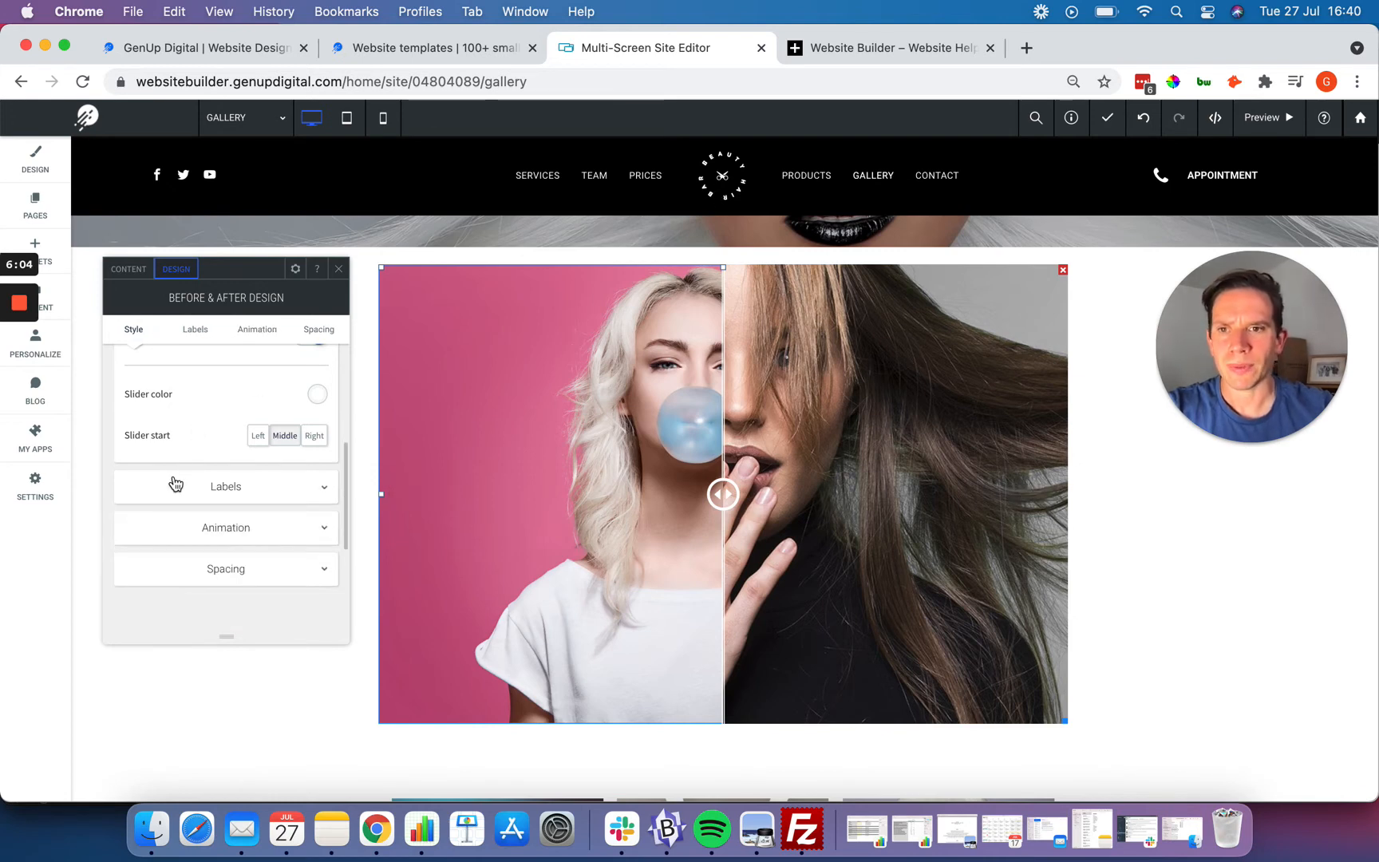
click(185, 569)
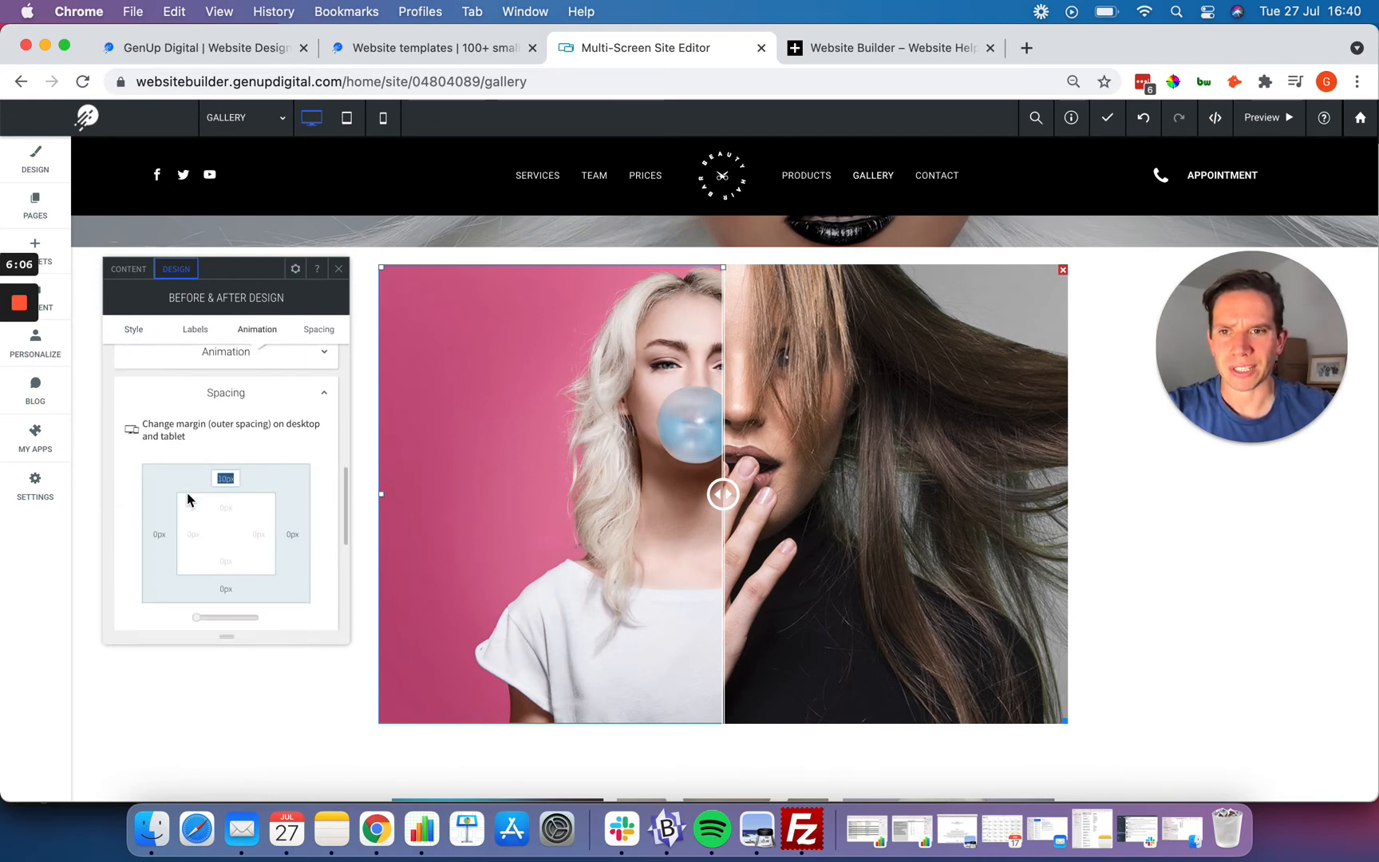
click(308, 379)
scroll(220, 437, up, 5)
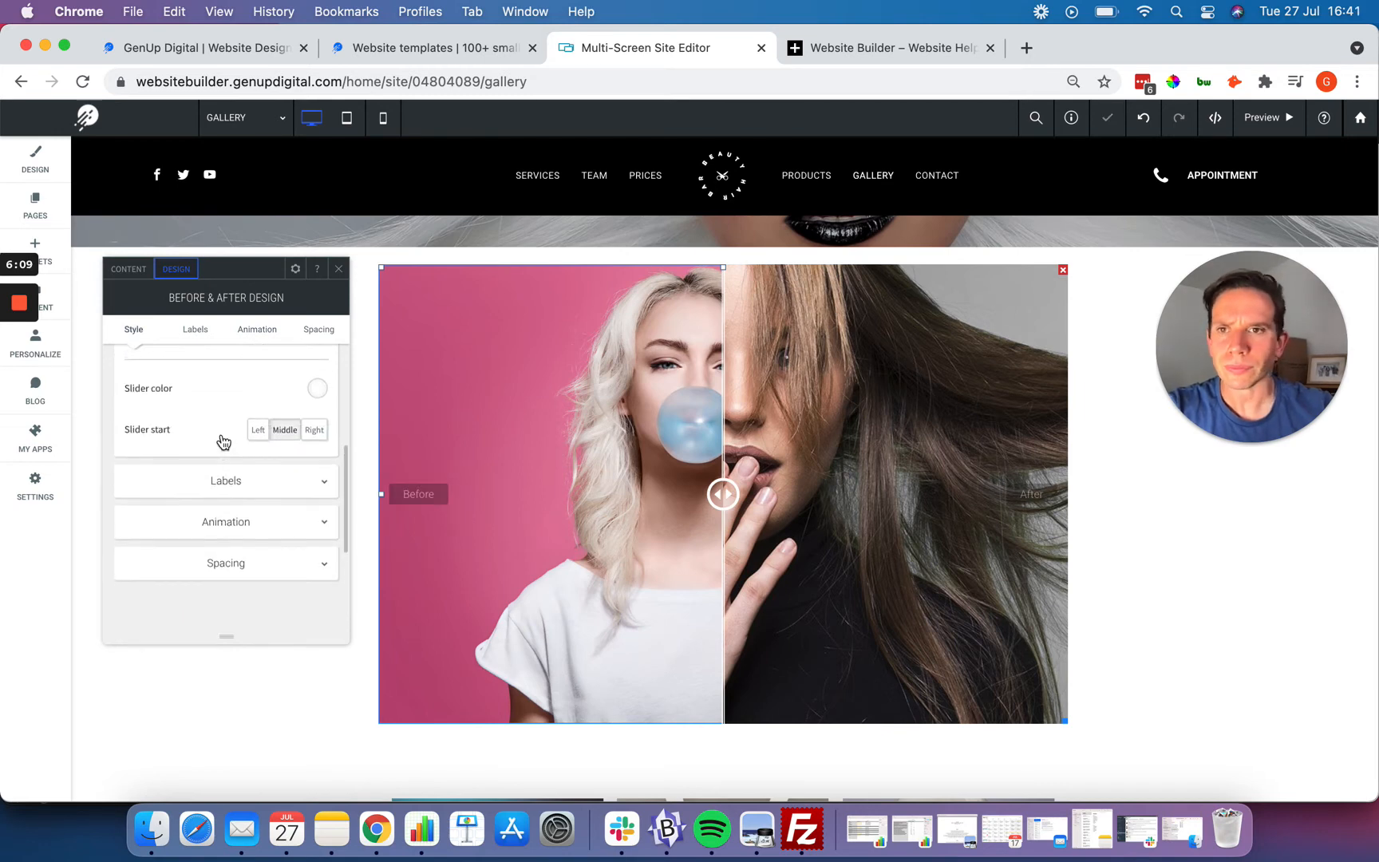
Recheck both pictures in the Before & After content settings and close the settings.
click(128, 271)
scroll(155, 477, down, 5)
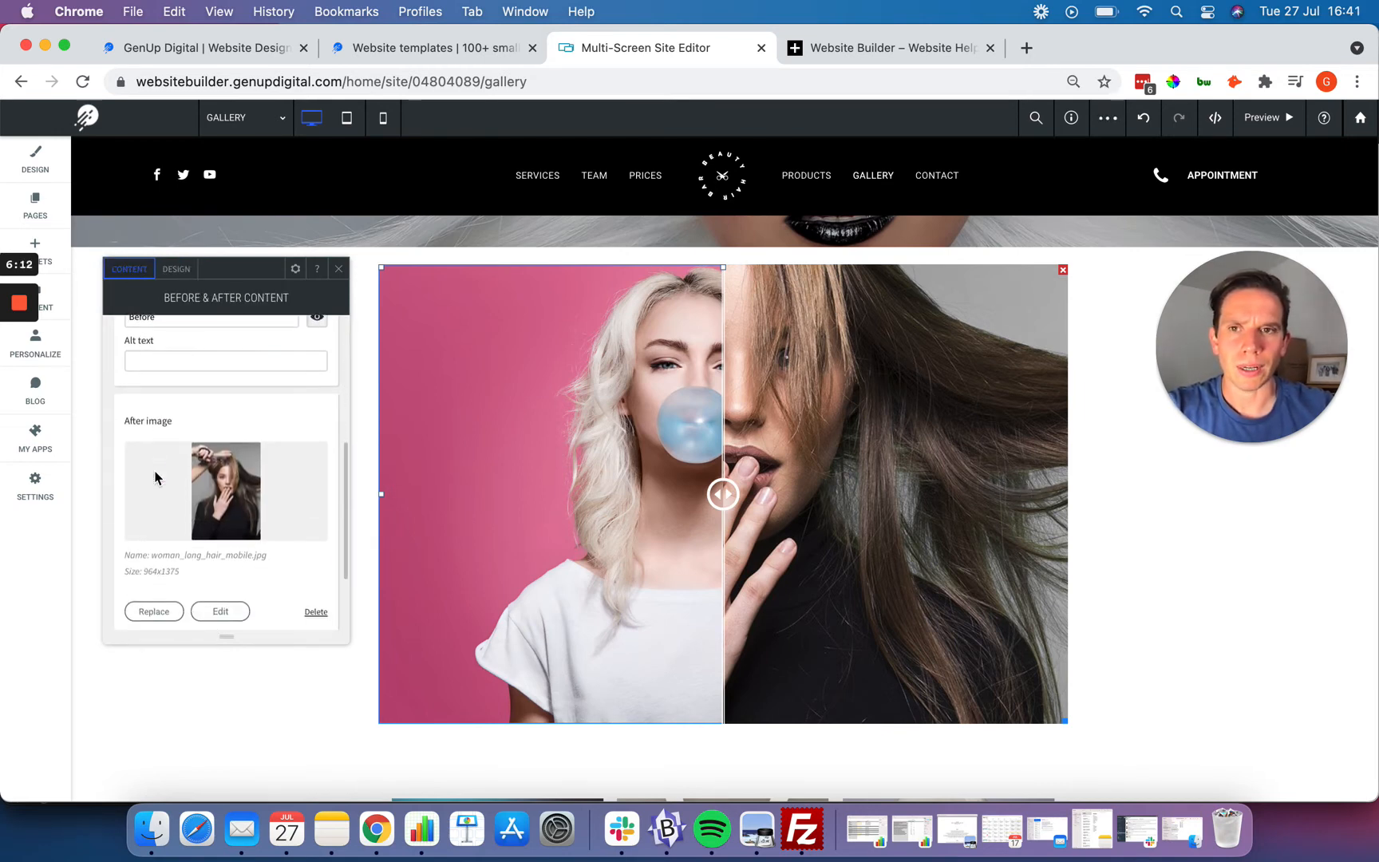
scroll(155, 477, up, 5)
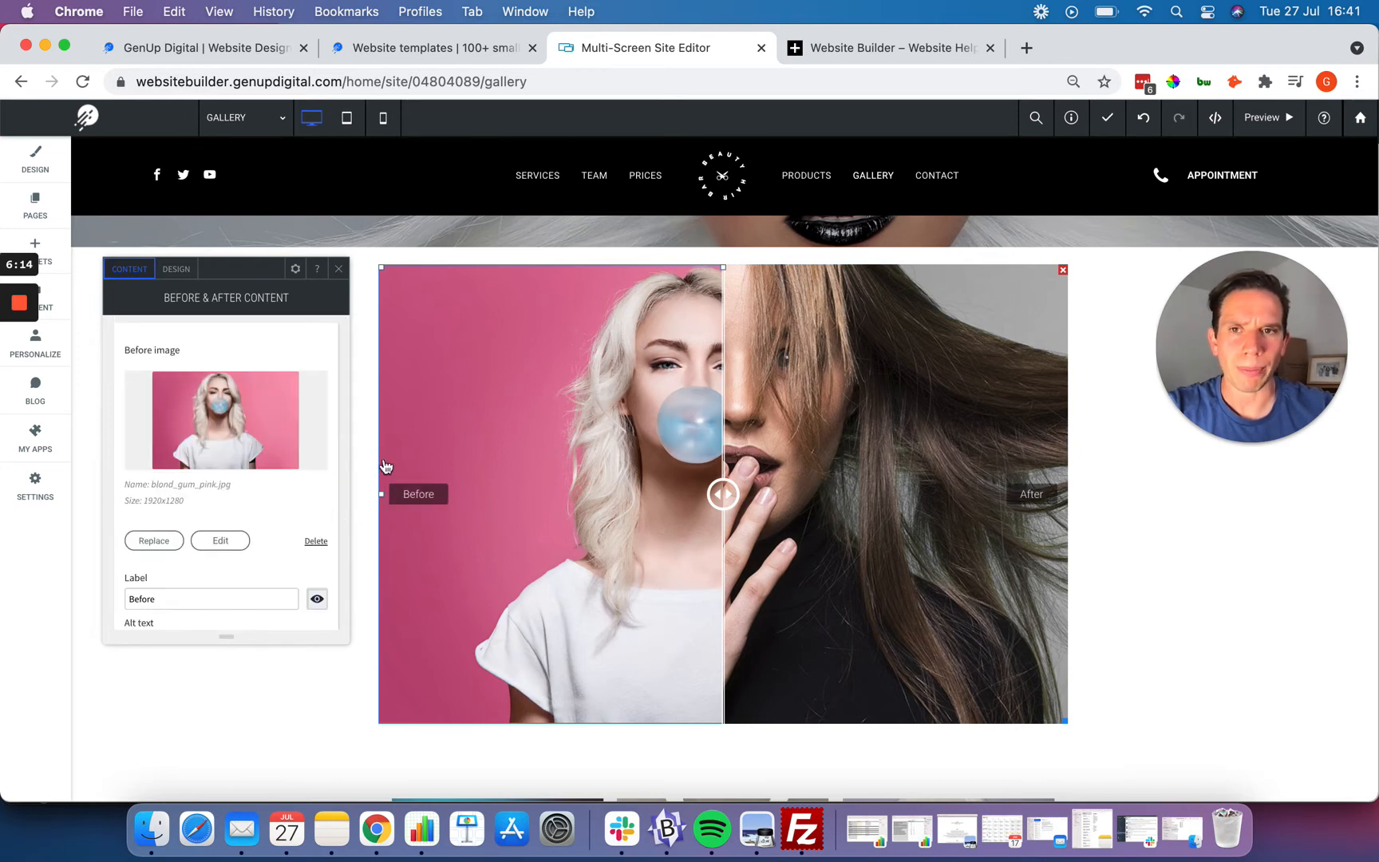
click(339, 271)
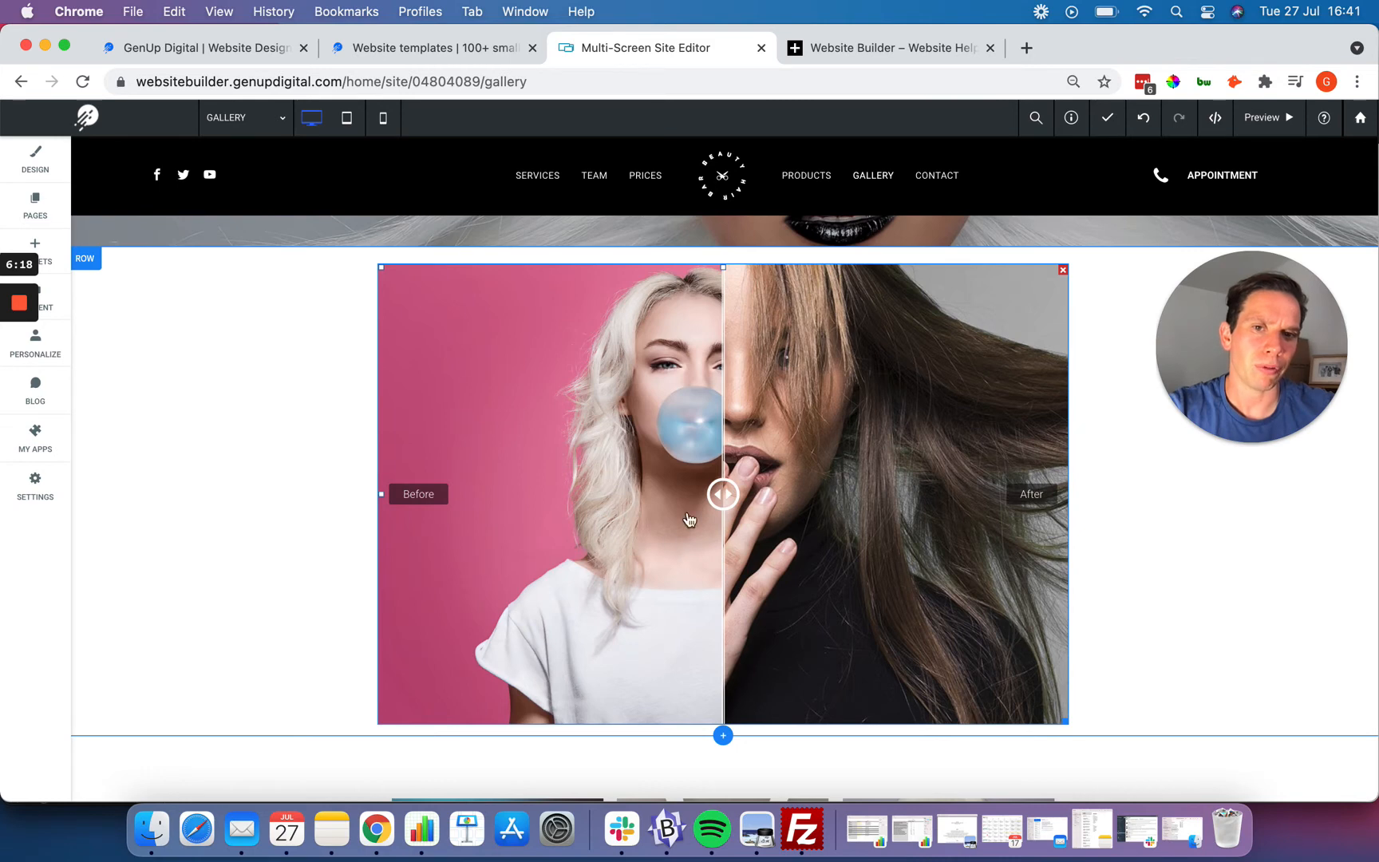
Slide the Before & After divider slightly towards the before image, close the widget settings and view the result below the Gallery banner.
mouse_move(723, 494)
mouse_down()
mouse_move(378, 492)
mouse_move(969, 473)
mouse_move(1062, 489)
mouse_move(359, 500)
mouse_move(1034, 493)
mouse_move(791, 481)
mouse_move(704, 493)
mouse_up()
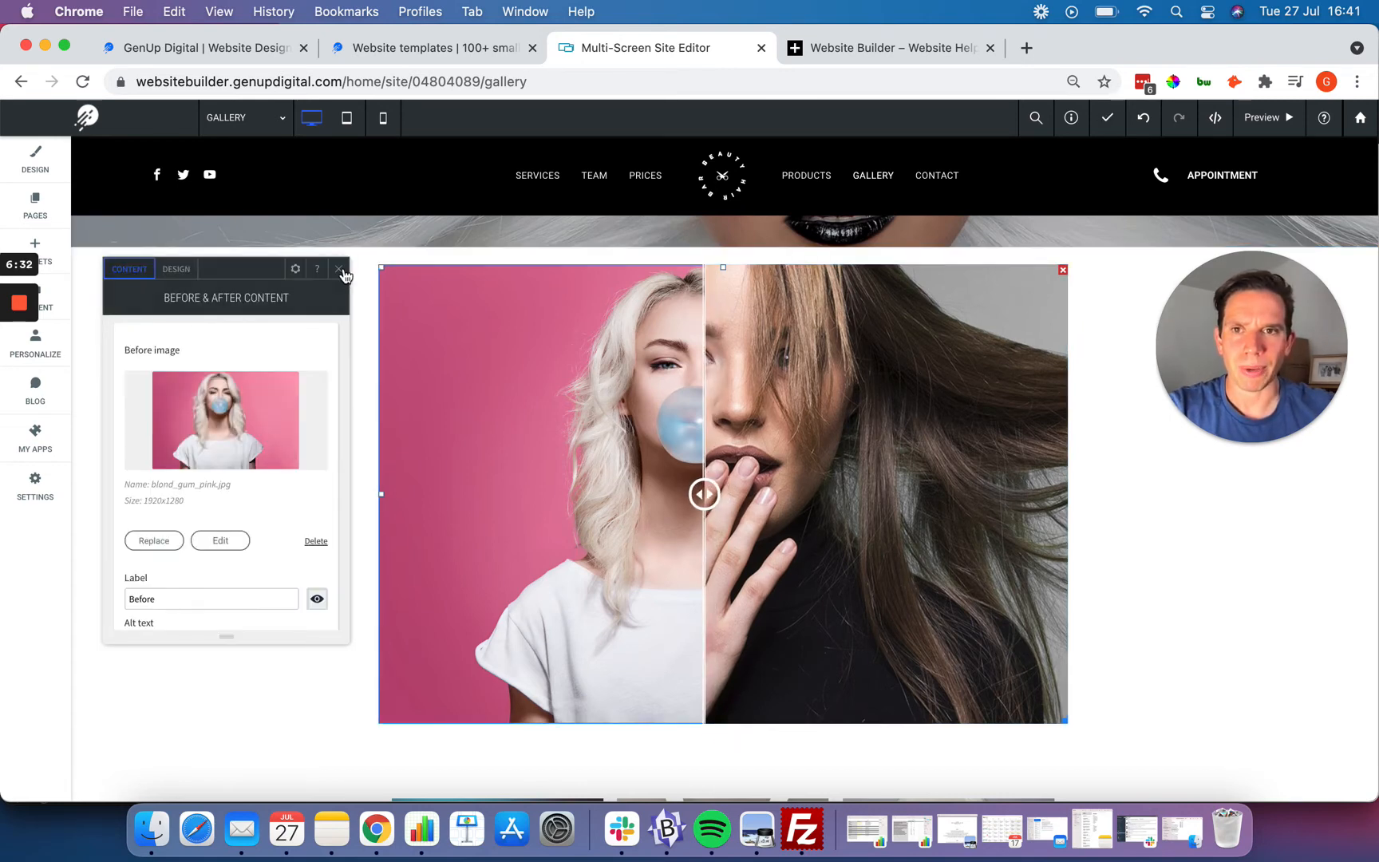
click(339, 270)
scroll(333, 407, up, 3)
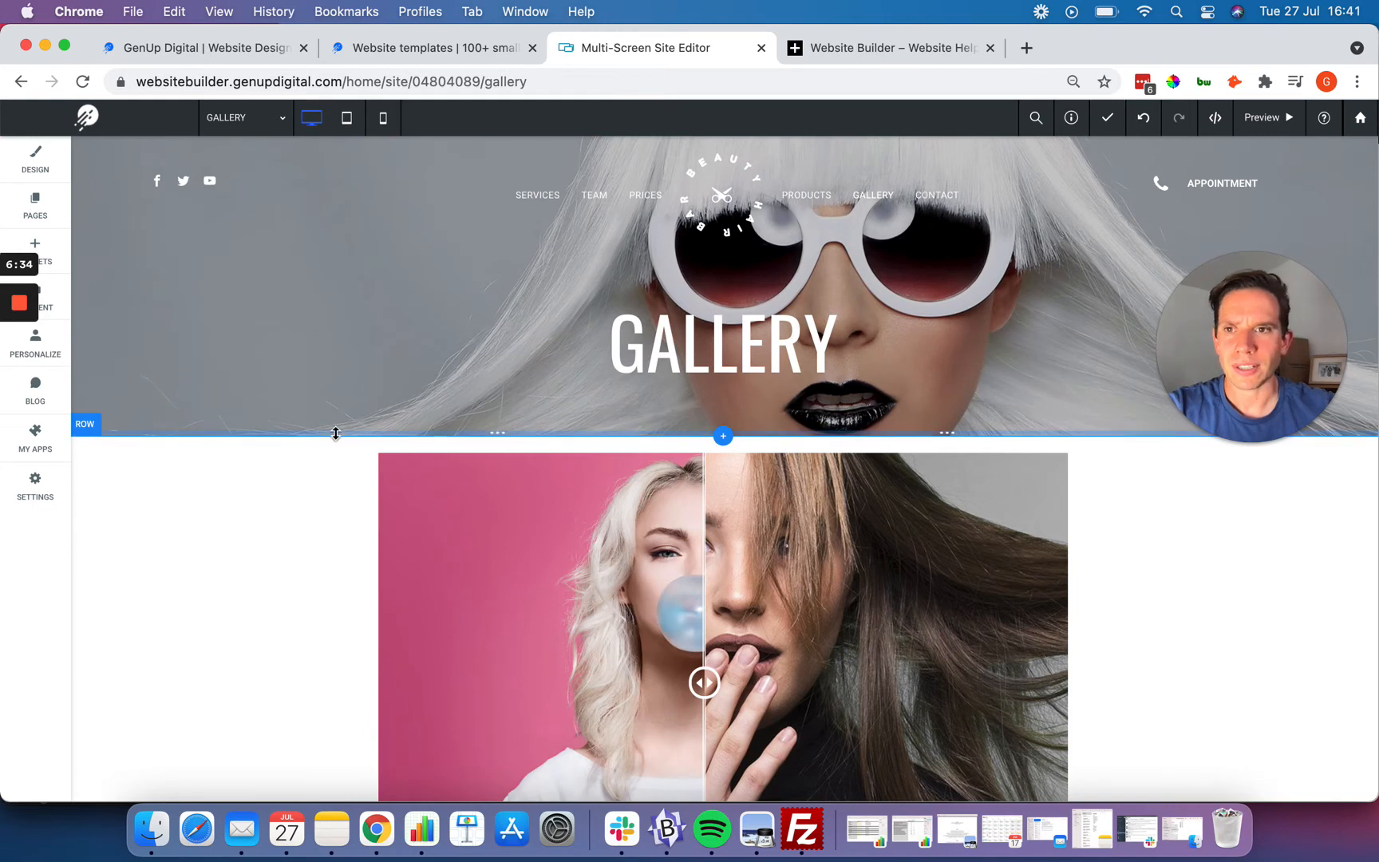
scroll(335, 431, down, 2)
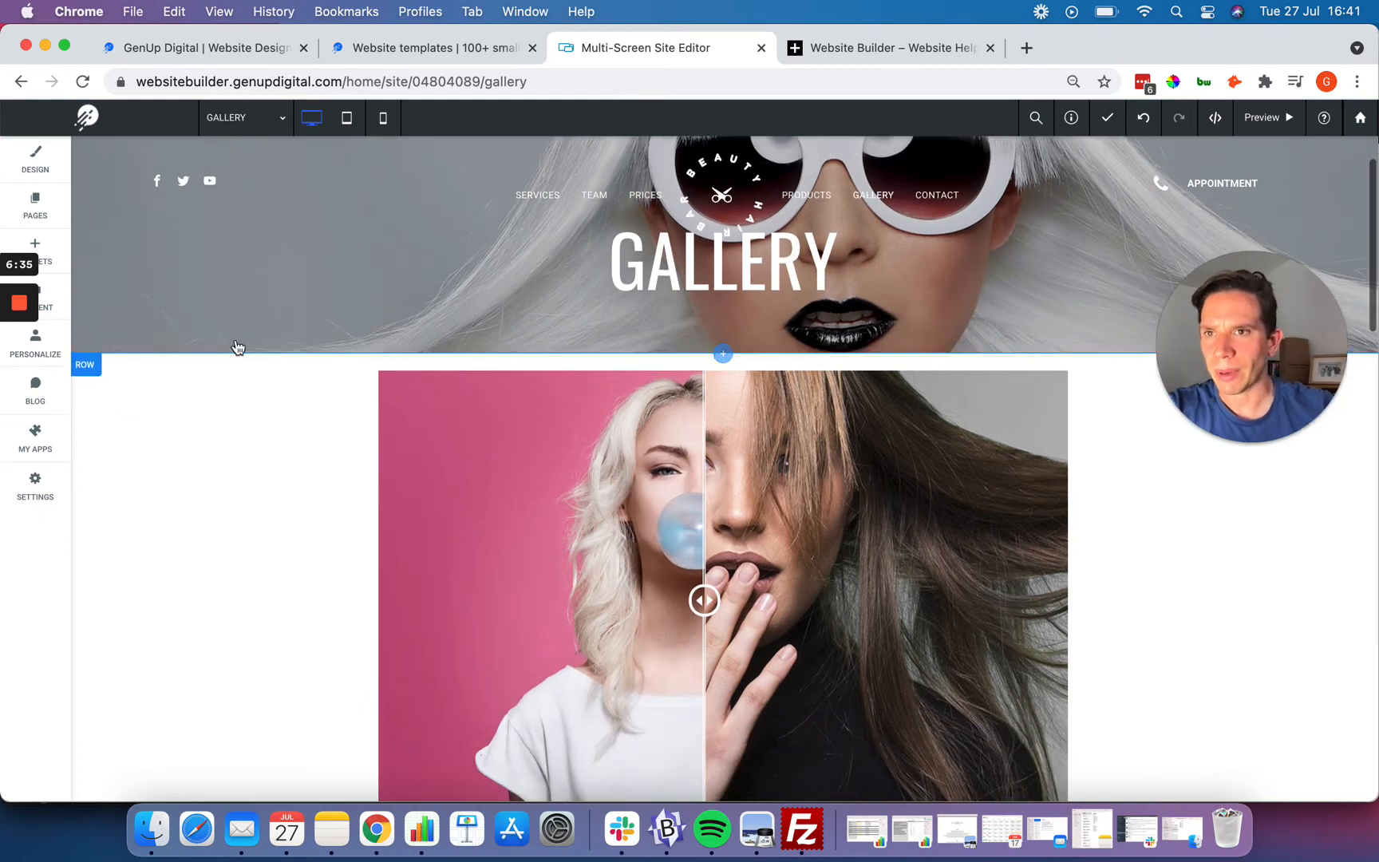
Browse the available widgets and add a Text widget directly above the Before & After image on the Gallery page.
click(56, 261)
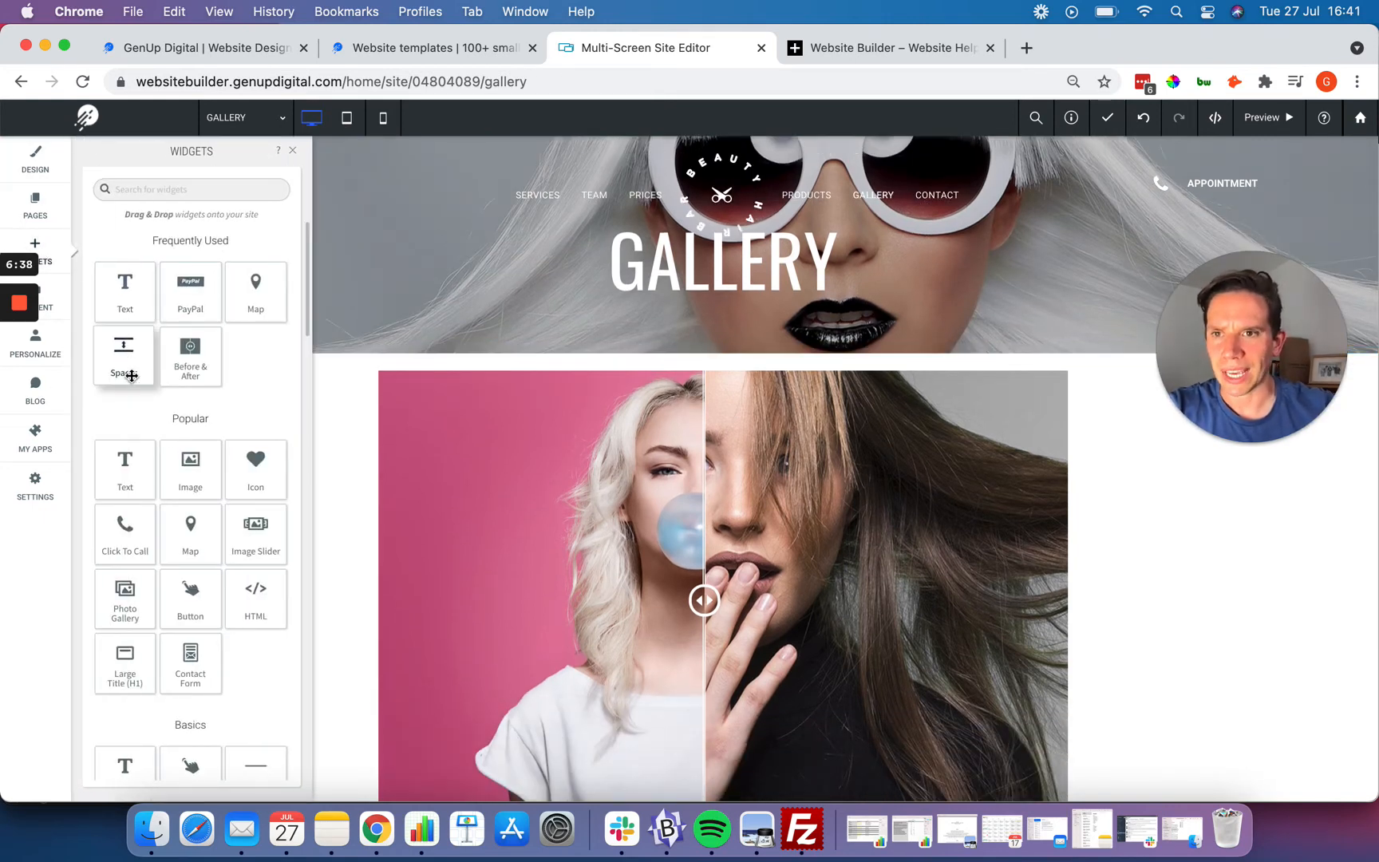
scroll(132, 376, down, 8)
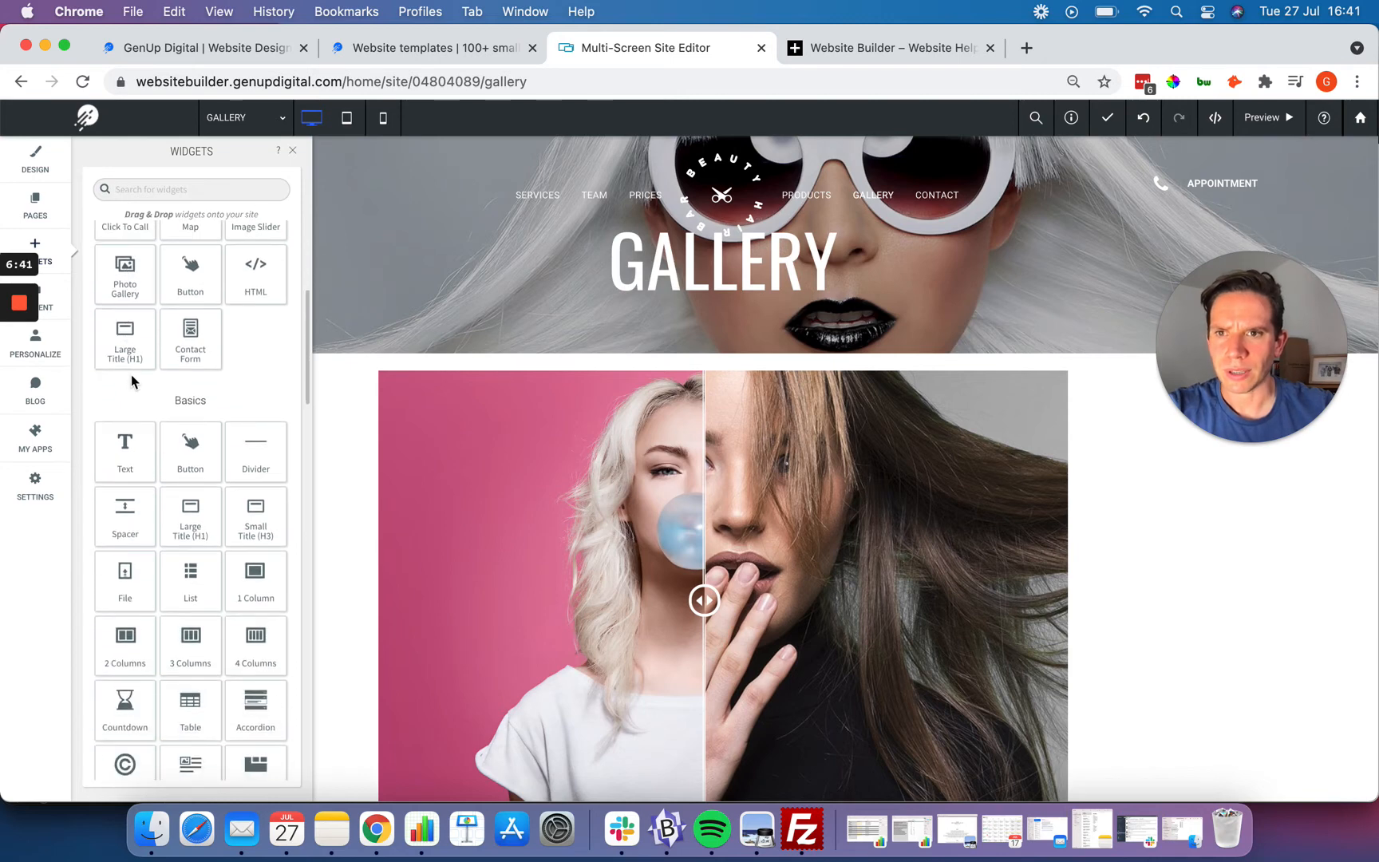
scroll(130, 374, down, 4)
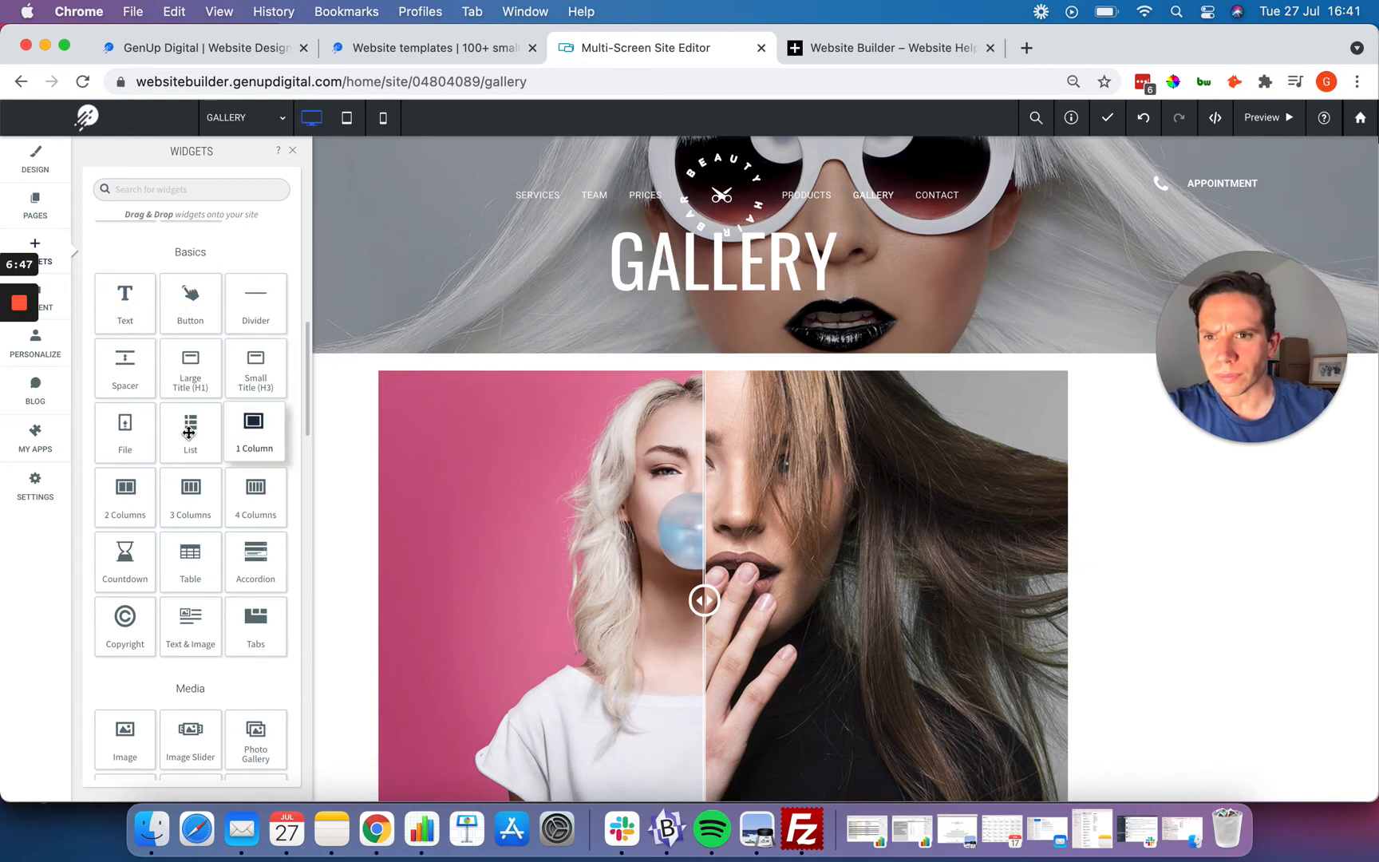
scroll(126, 503, down, 4)
scroll(125, 503, down, 10)
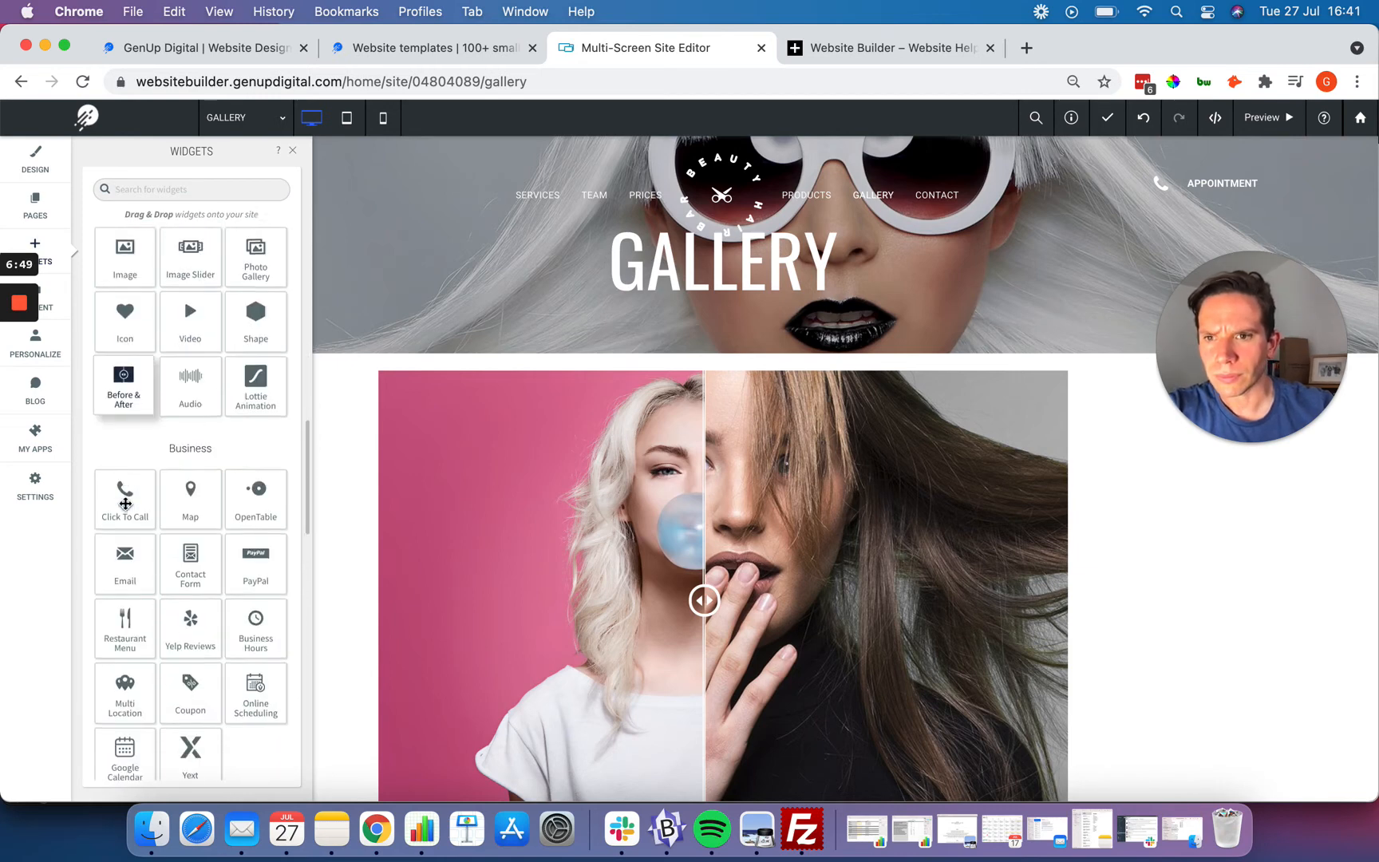
scroll(125, 503, up, 20)
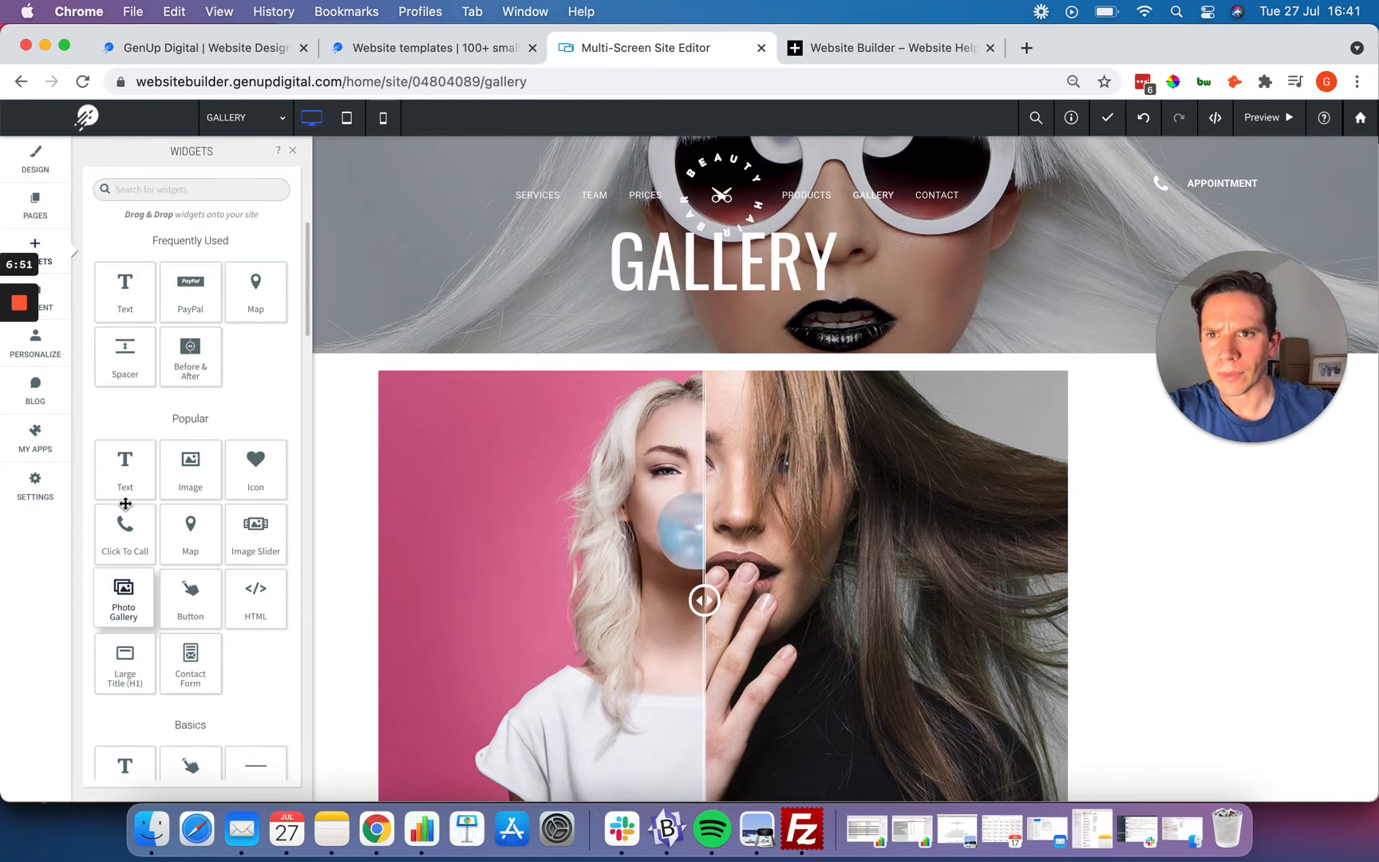
scroll(125, 503, down, 3)
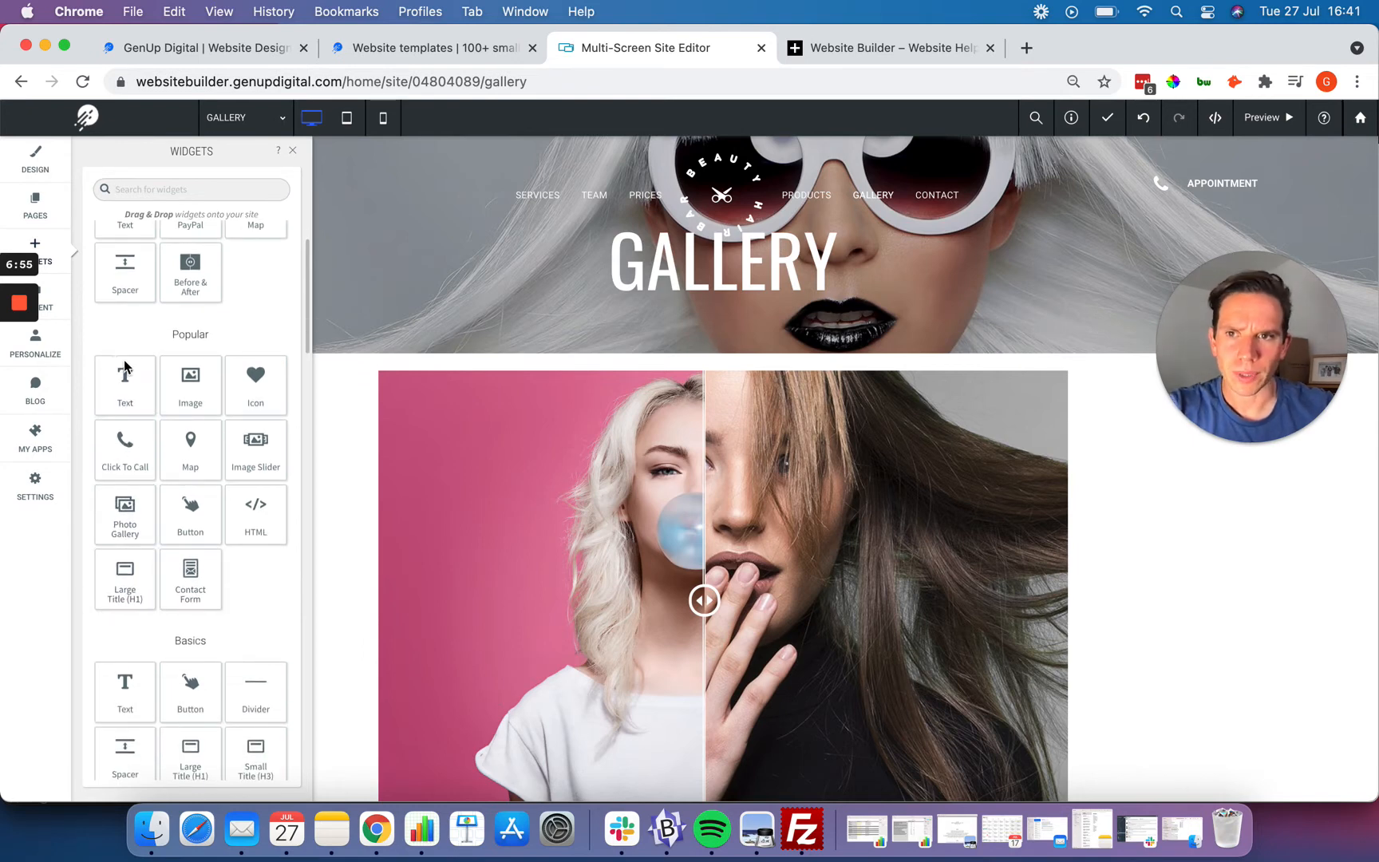
drag(123, 386, 705, 420)
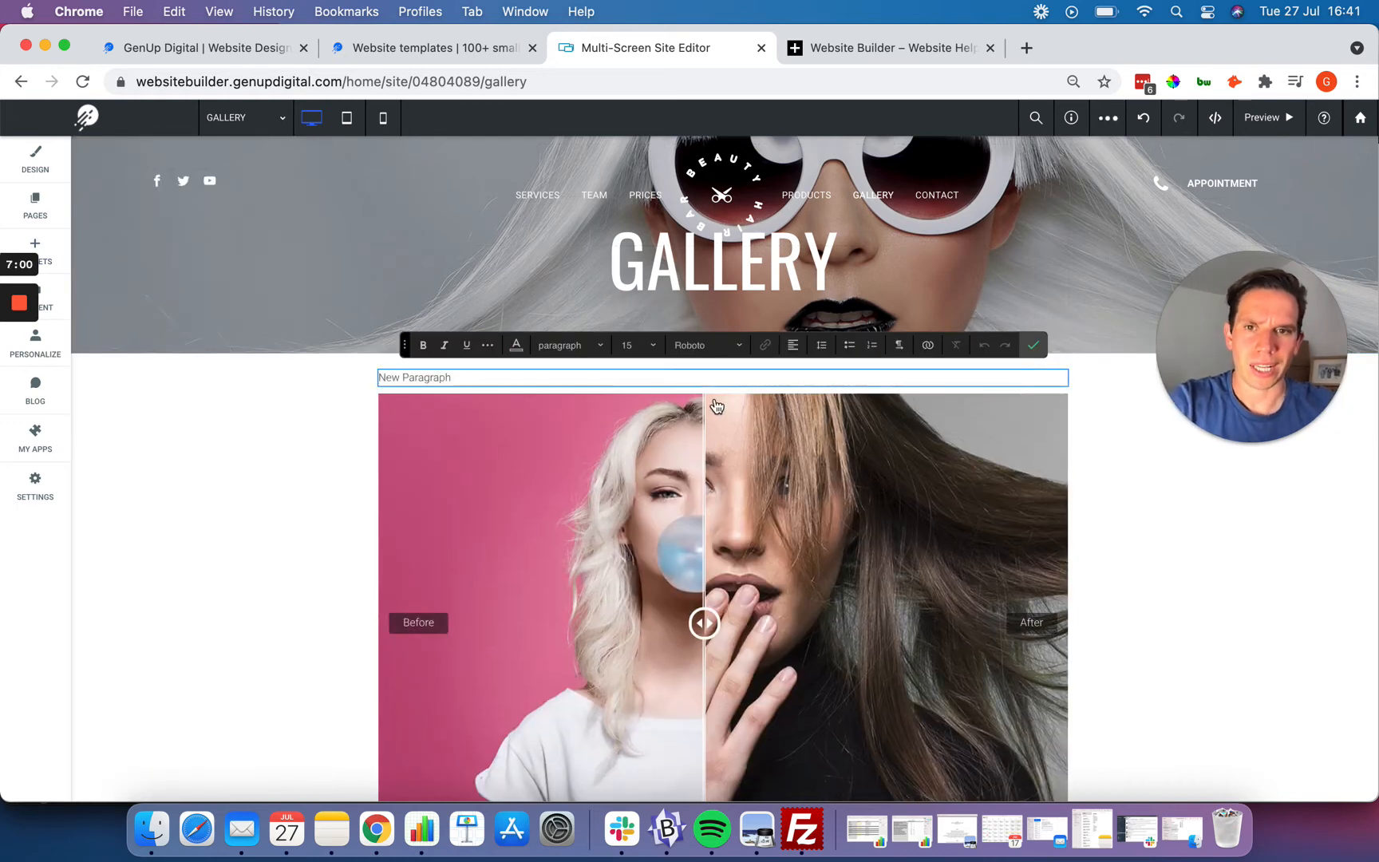
Replace the new paragraph's placeholder text with "Client before and after photos".
text(Client )
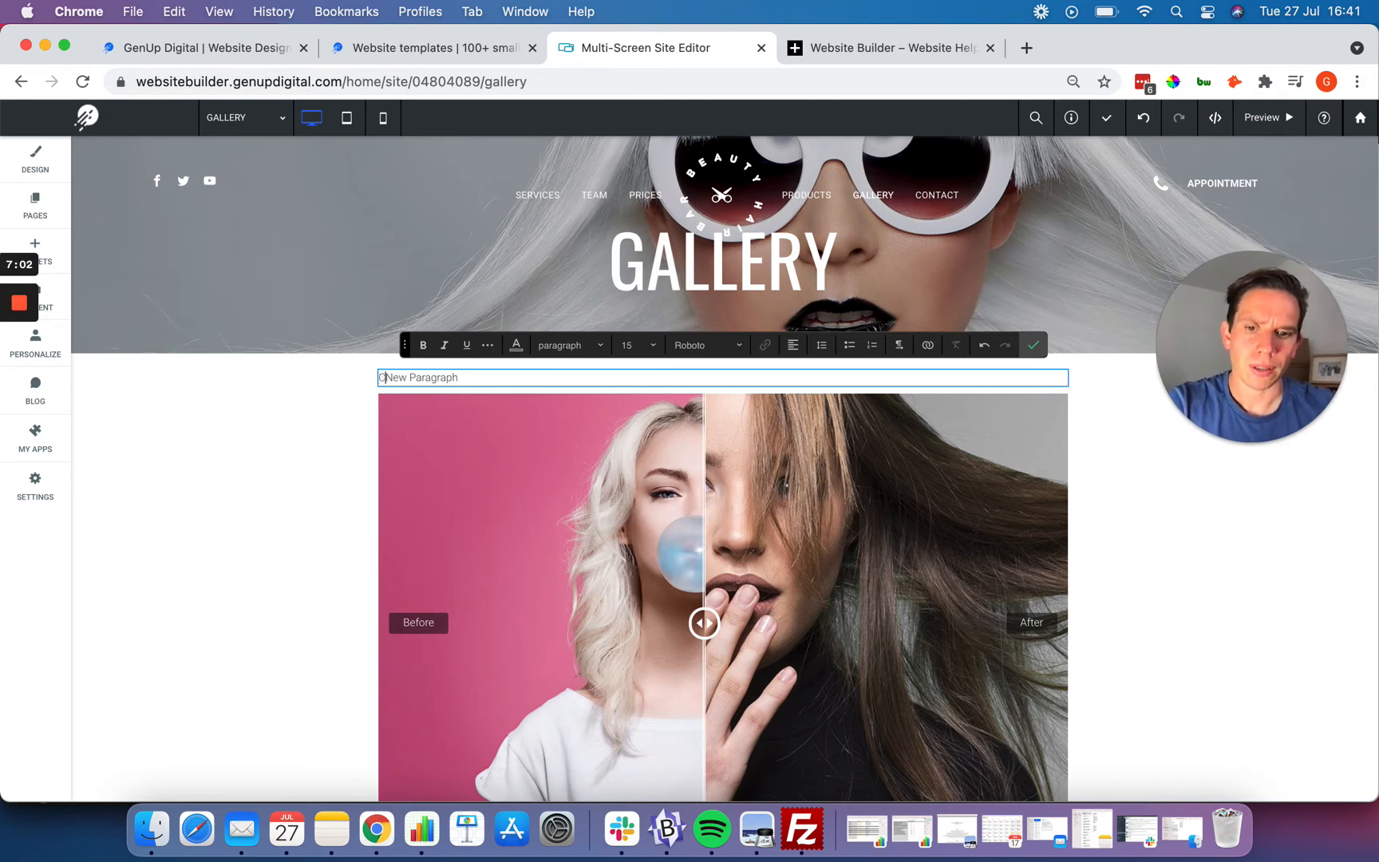
text(b)
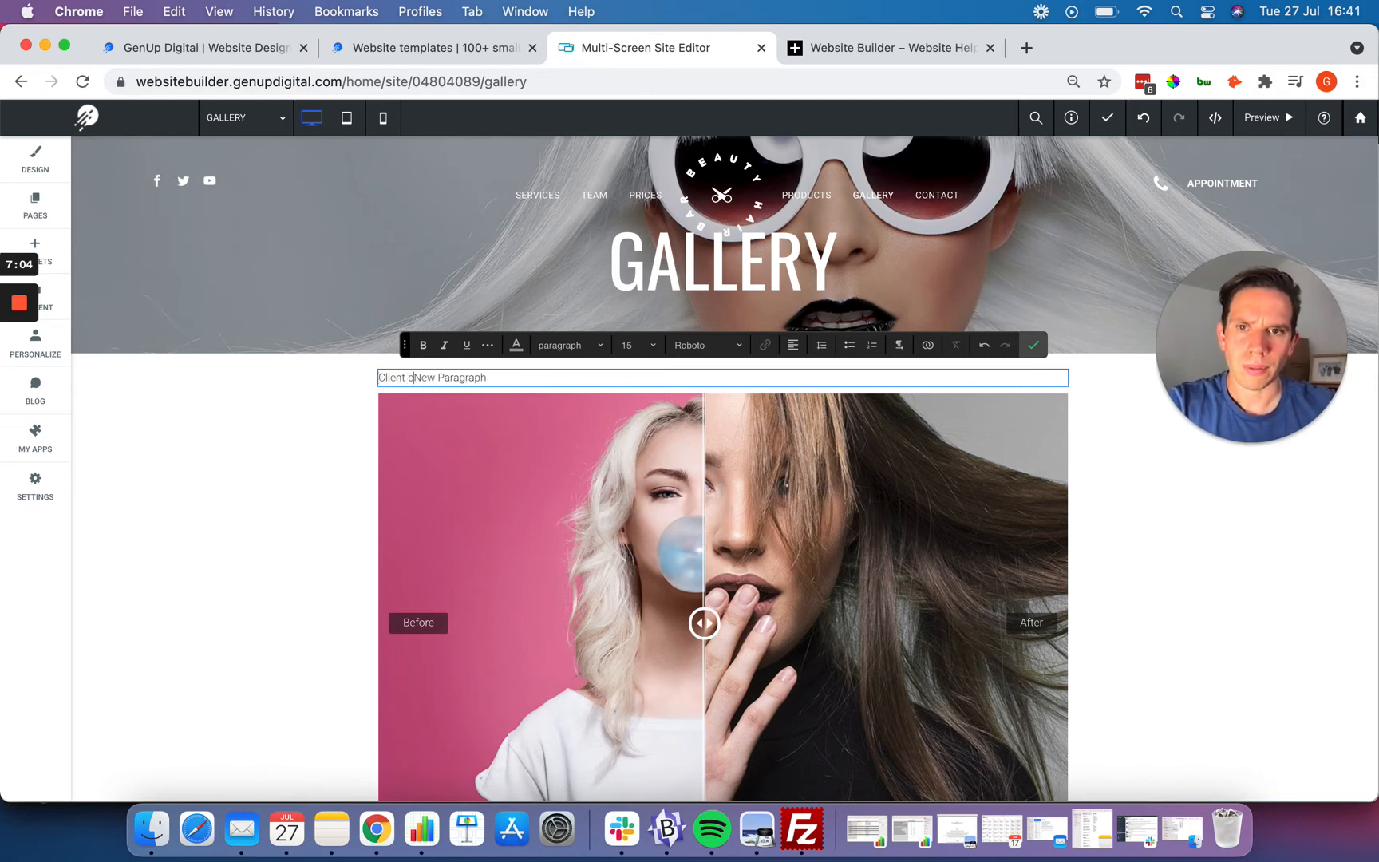
text(efore and after)
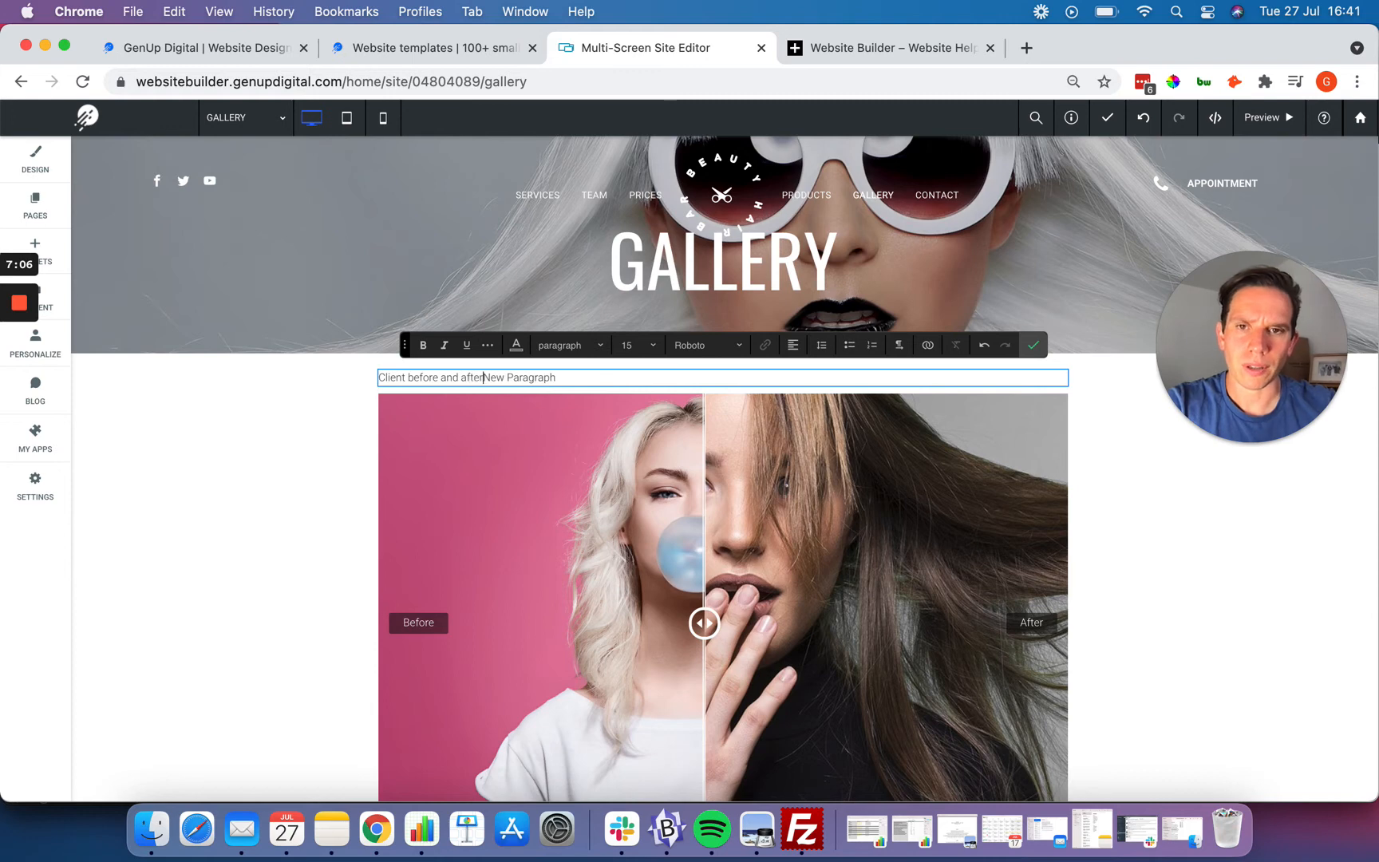
text( o)
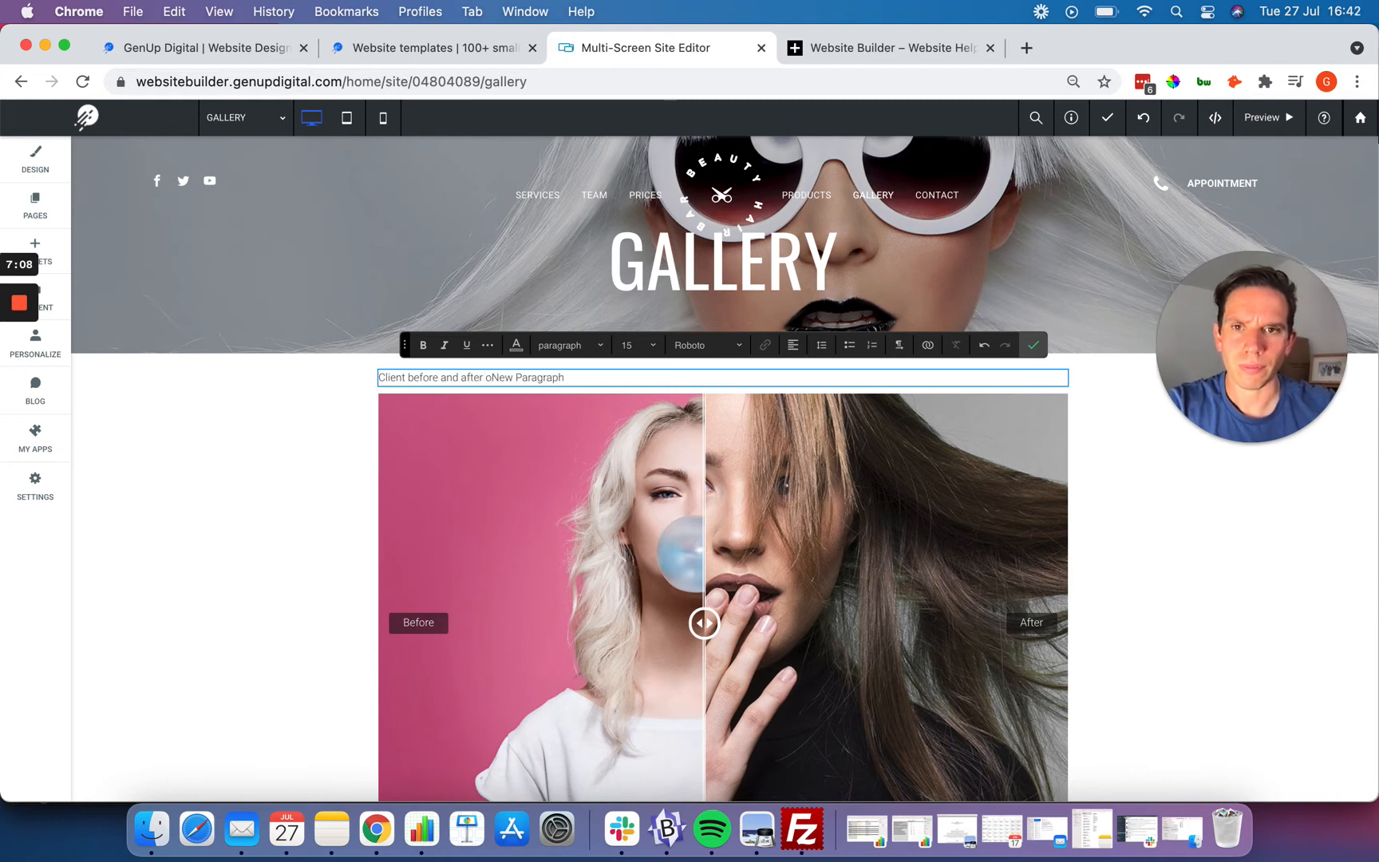
text(hotos)
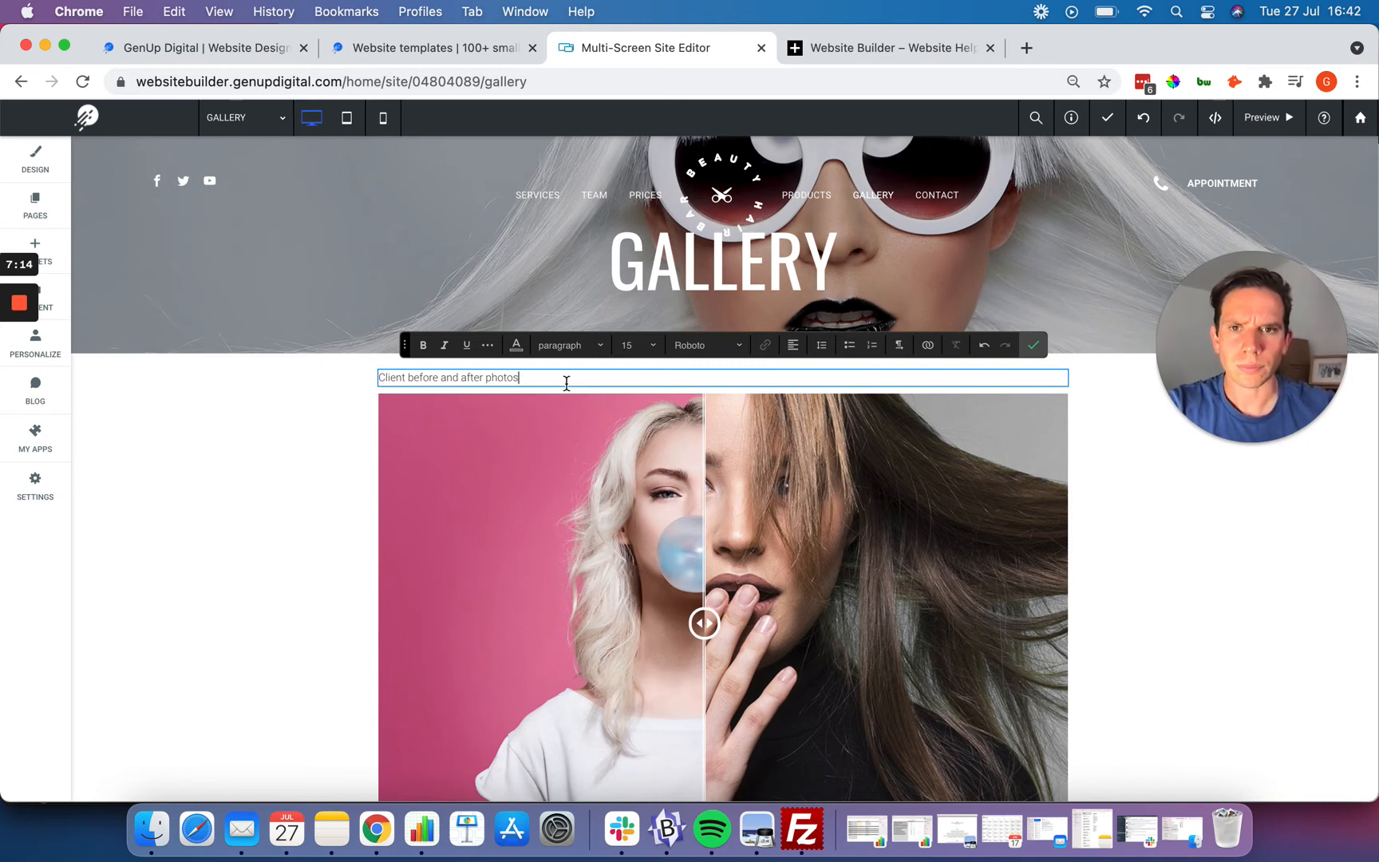
Set the font size of the "Client before and after photos" text to 48, trying 30 first.
drag(541, 381, 389, 378)
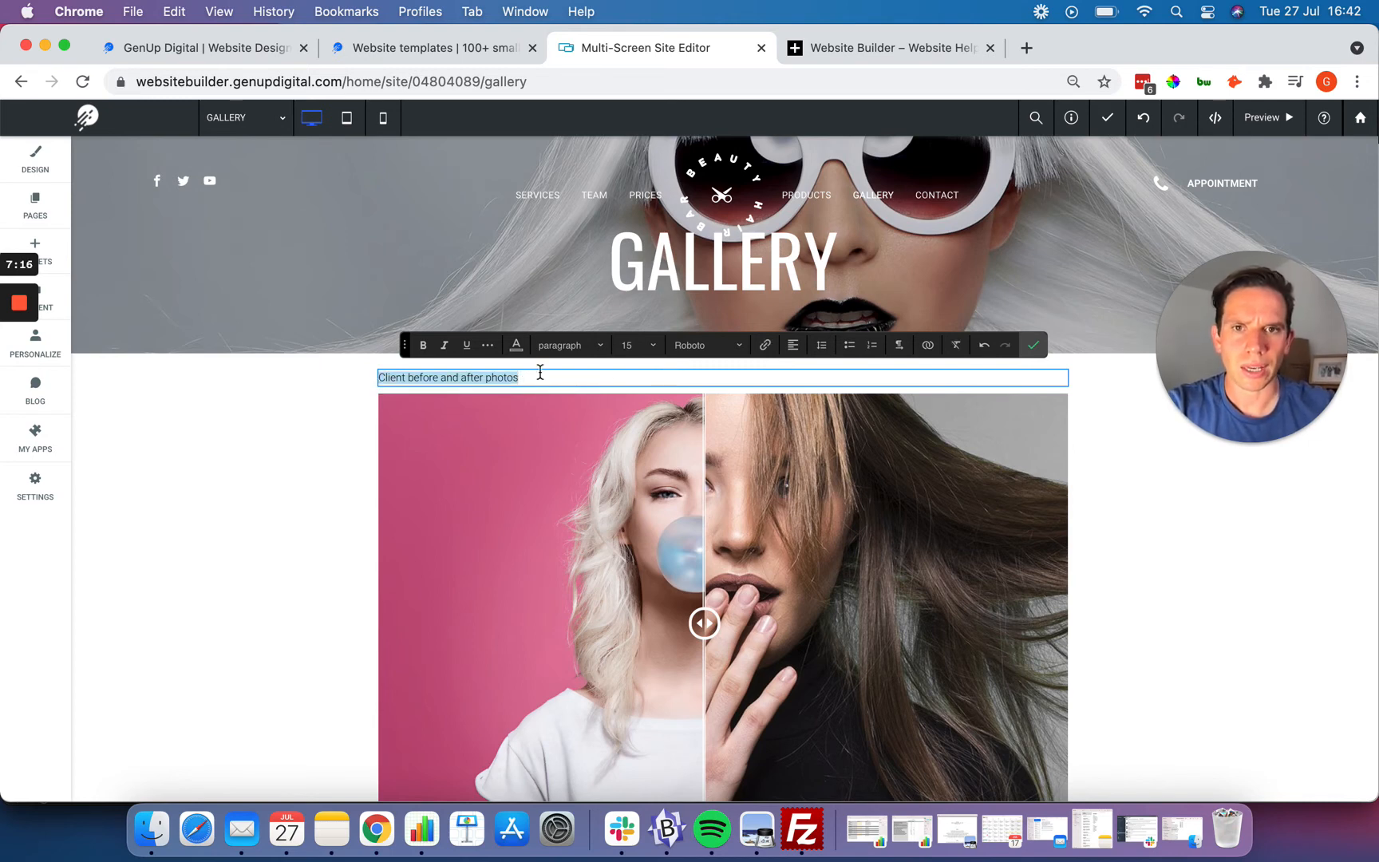
click(655, 345)
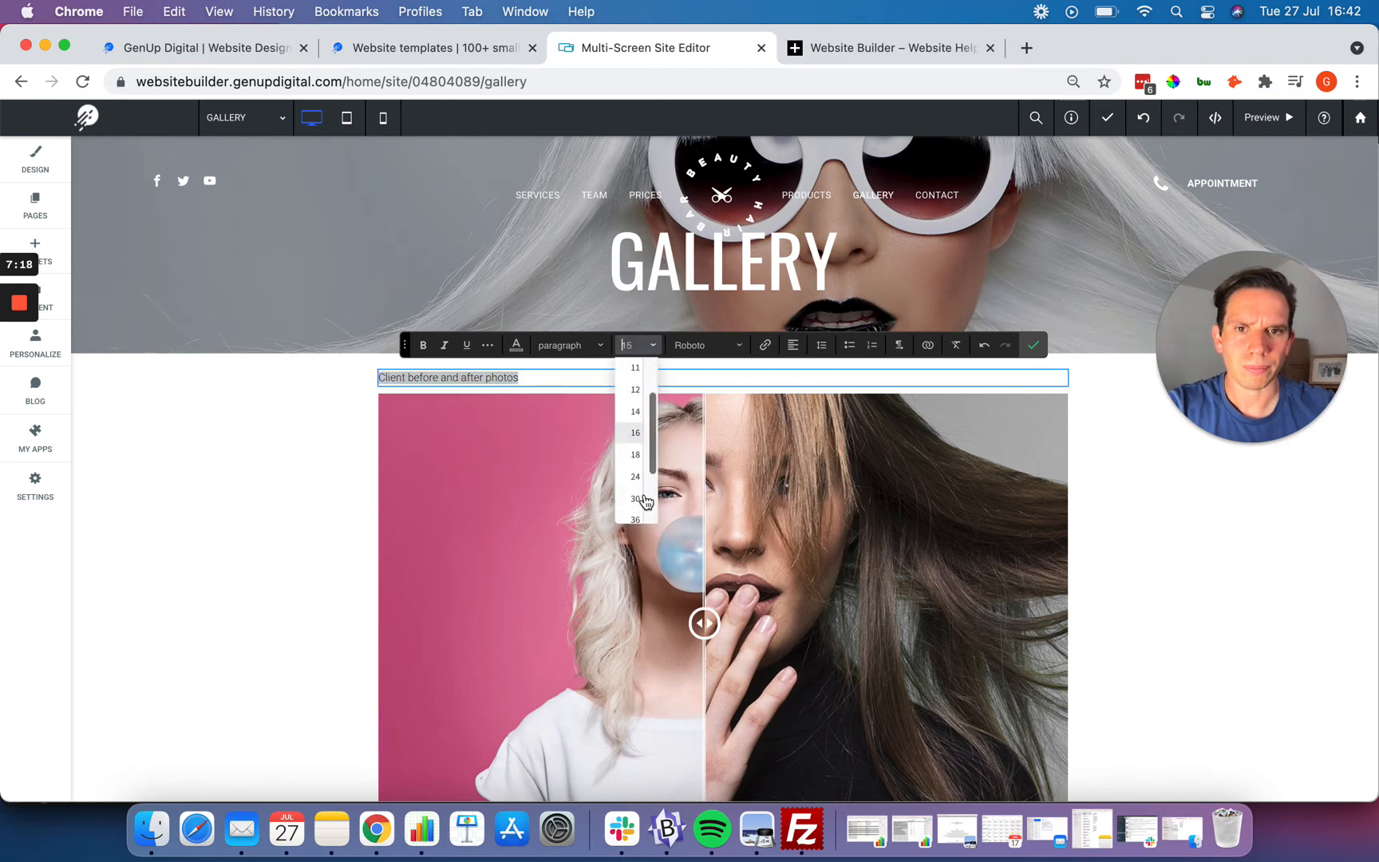
click(644, 498)
click(655, 347)
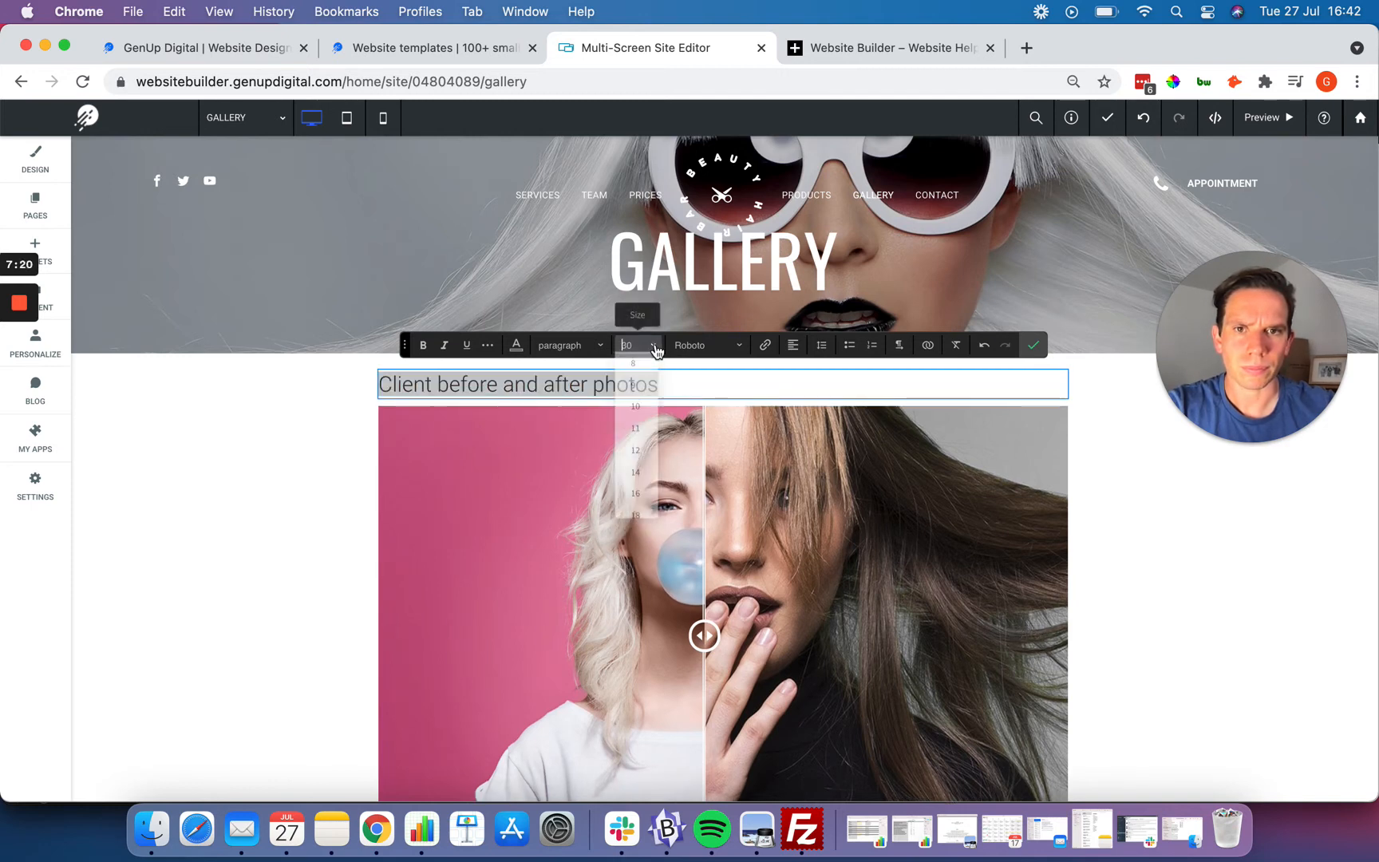
scroll(641, 451, down, 5)
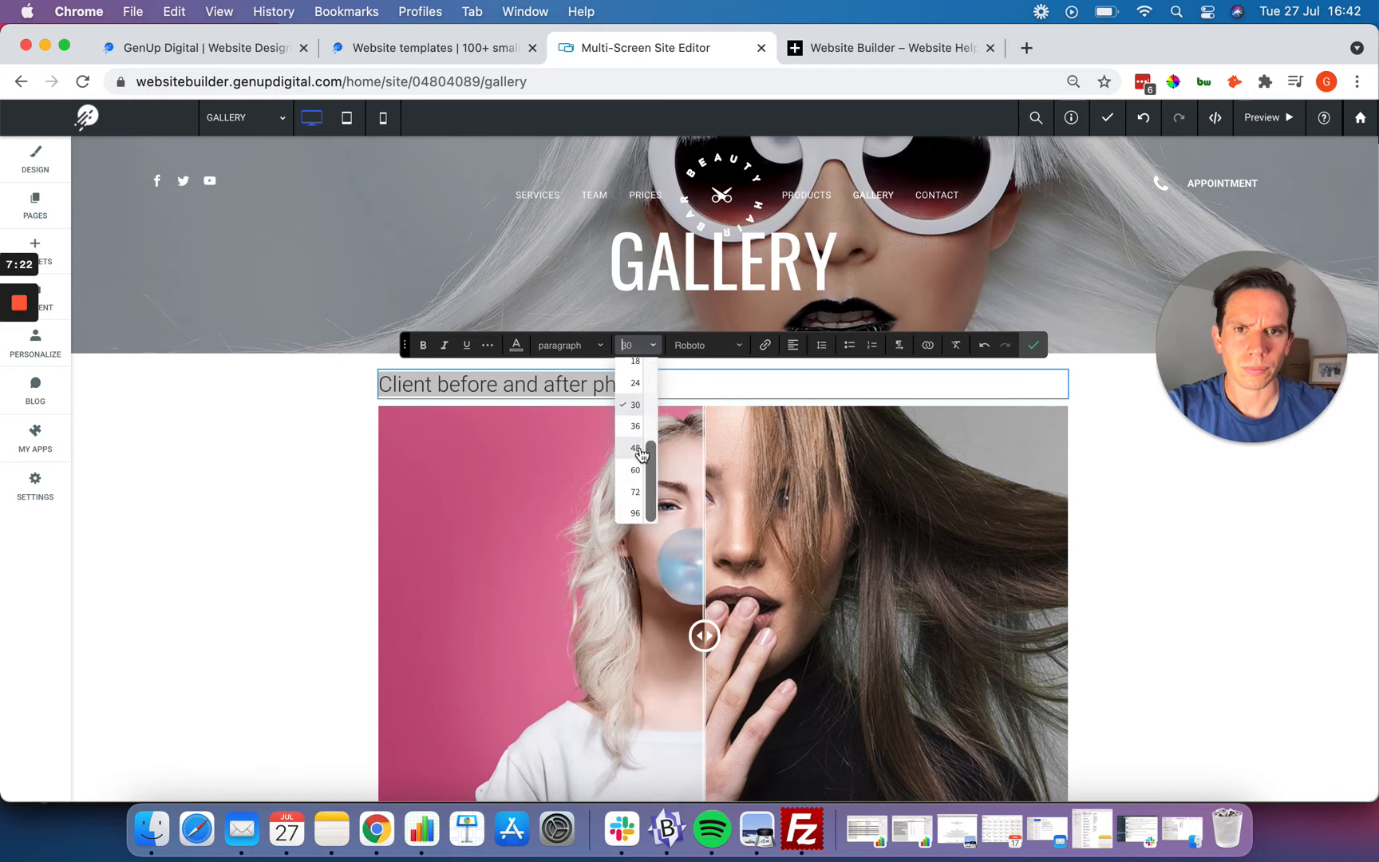
click(636, 449)
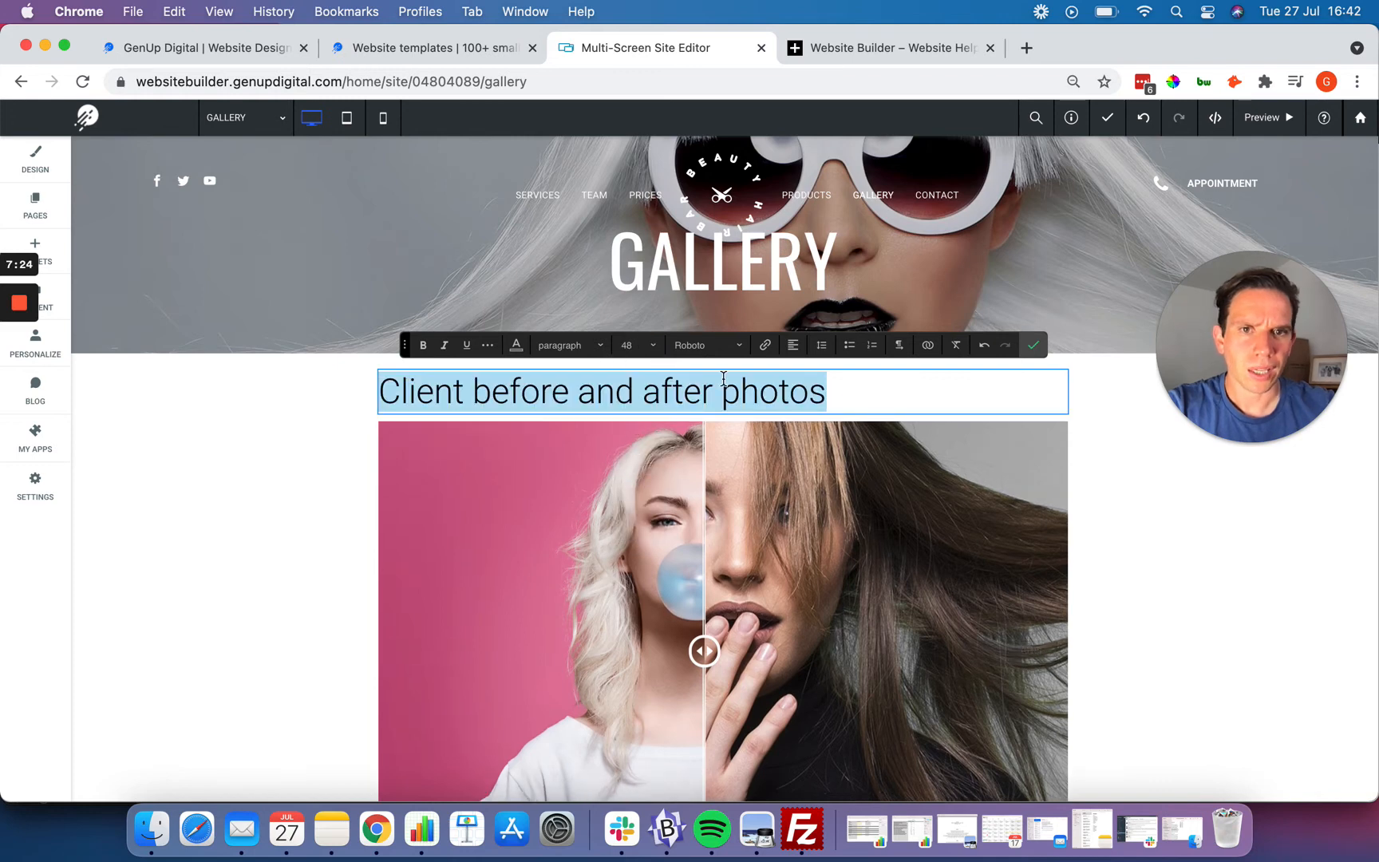
Centre the "Client before and after photos" heading and make it bold.
click(794, 344)
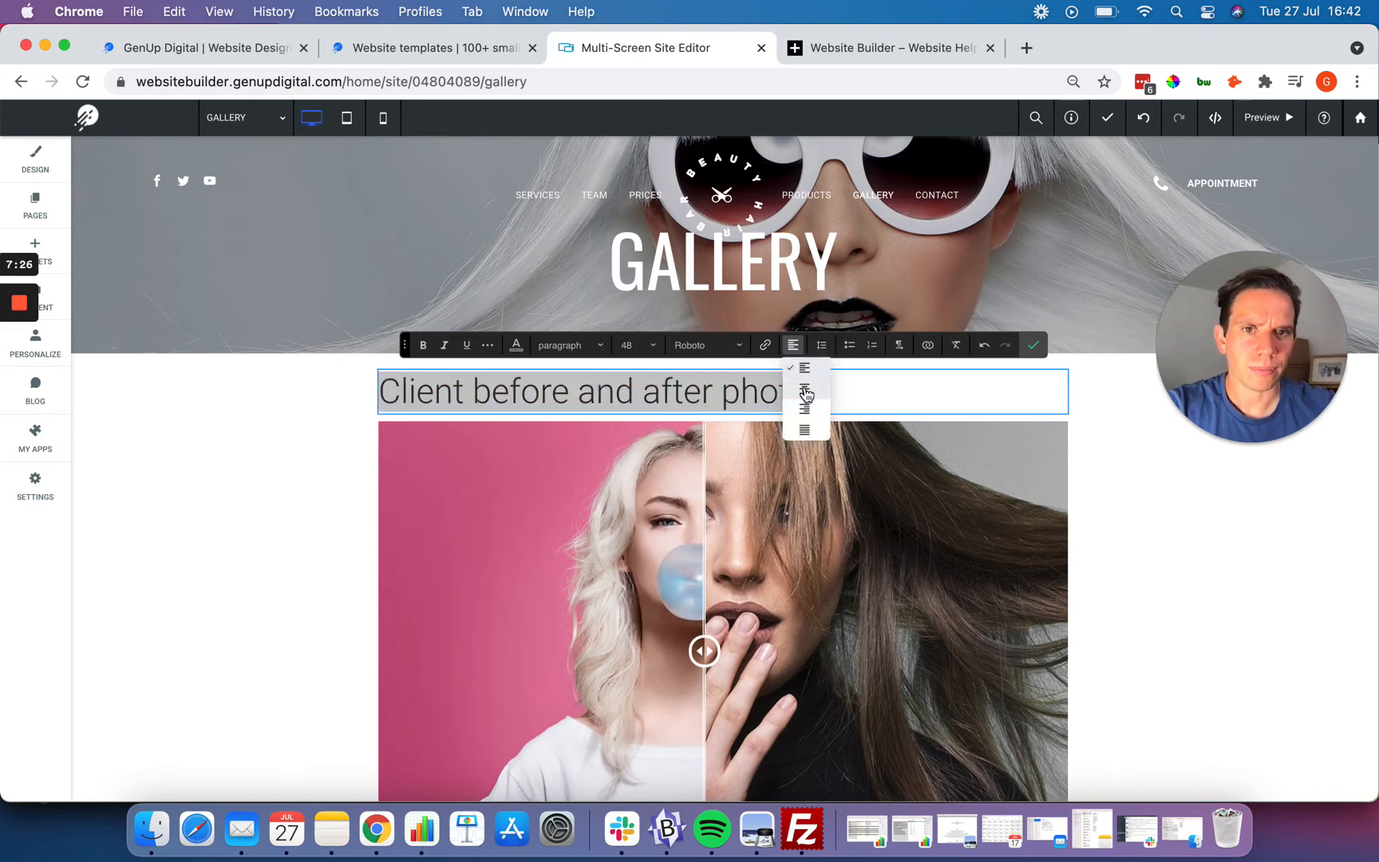
click(805, 390)
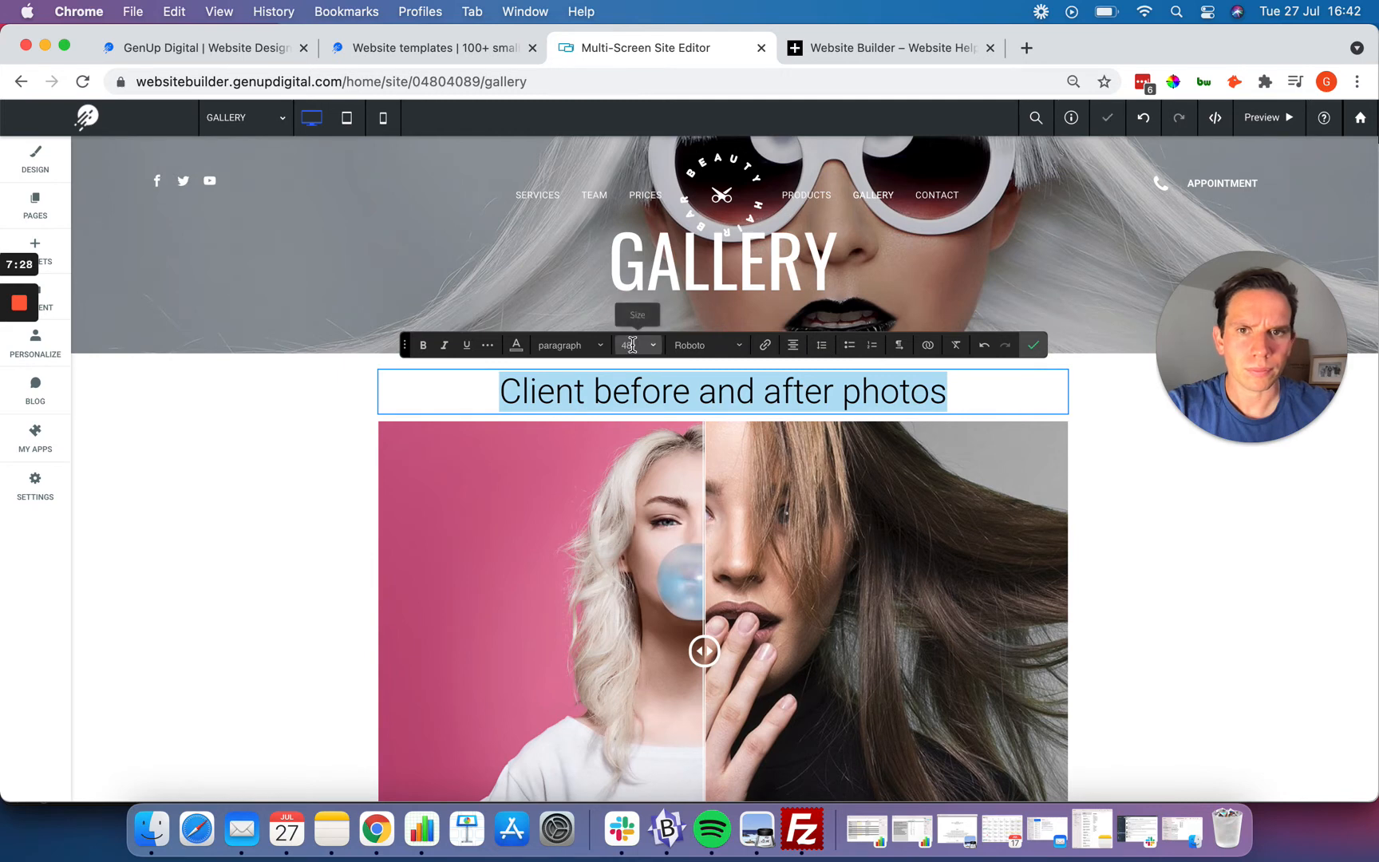
click(423, 345)
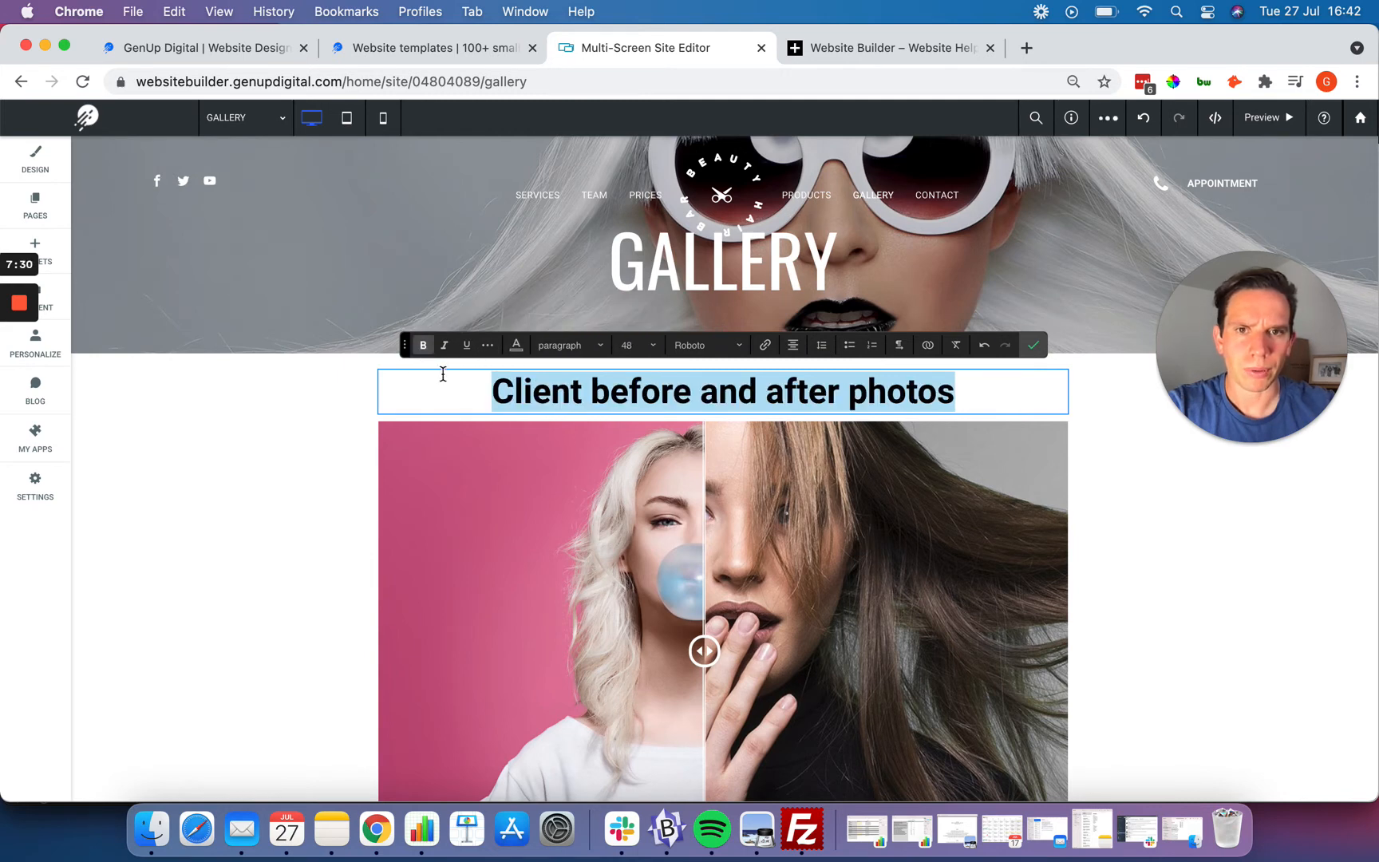
Capitalise the heading's words so it reads "Client Before and After Photos" and finish editing the text.
click(611, 399)
key(BackSpace)
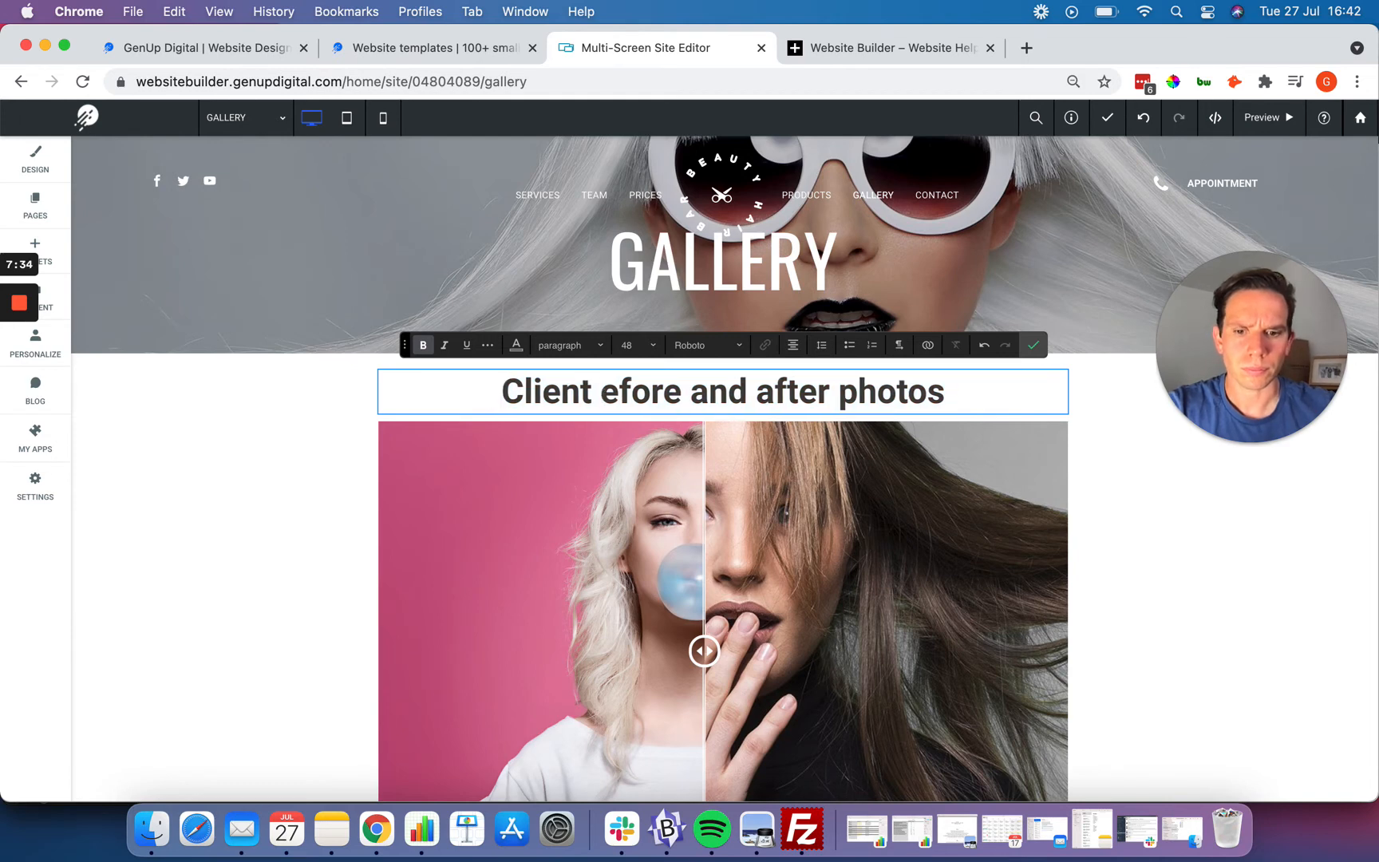
text(B)
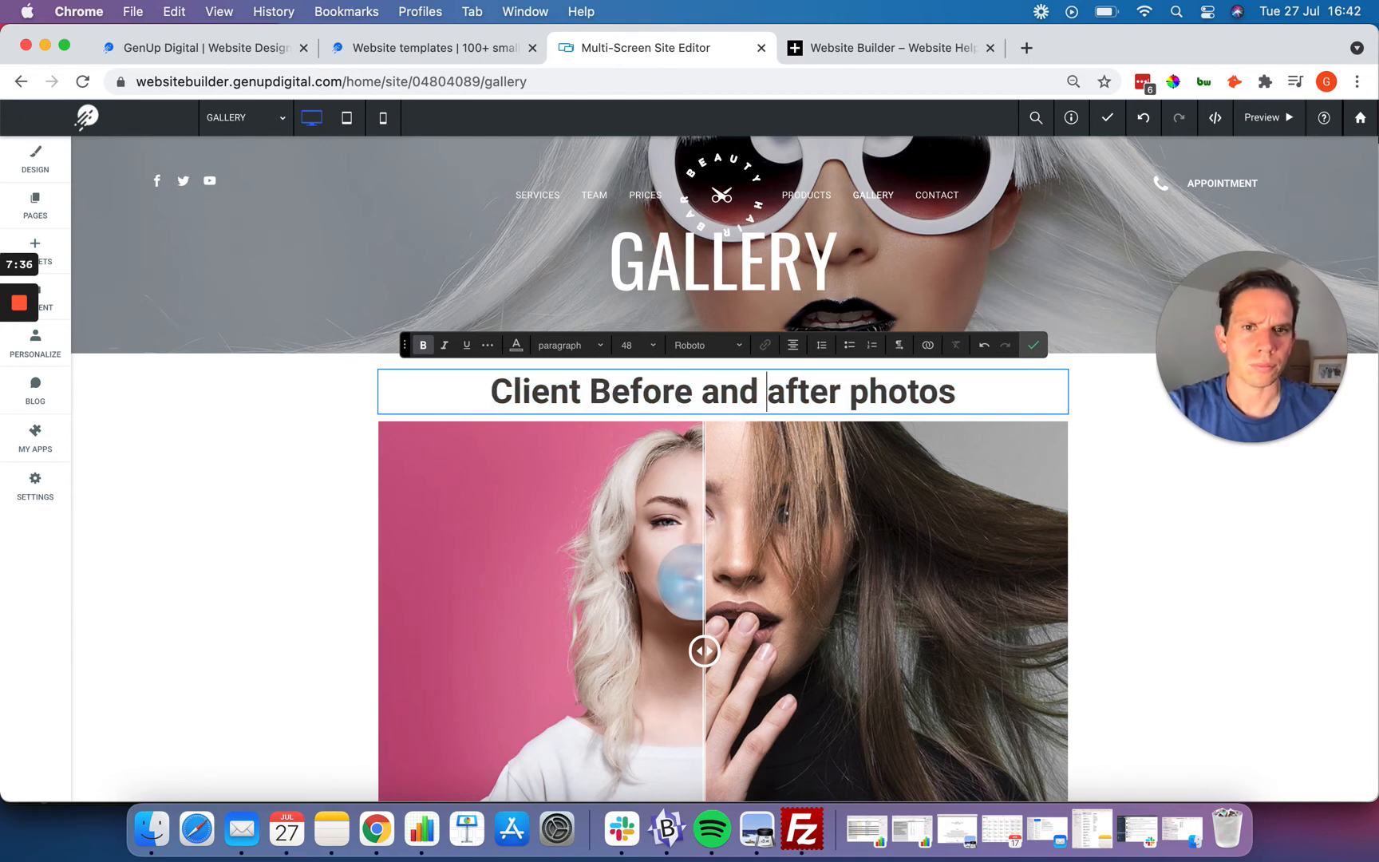
click(783, 391)
key(BackSpace)
text(A)
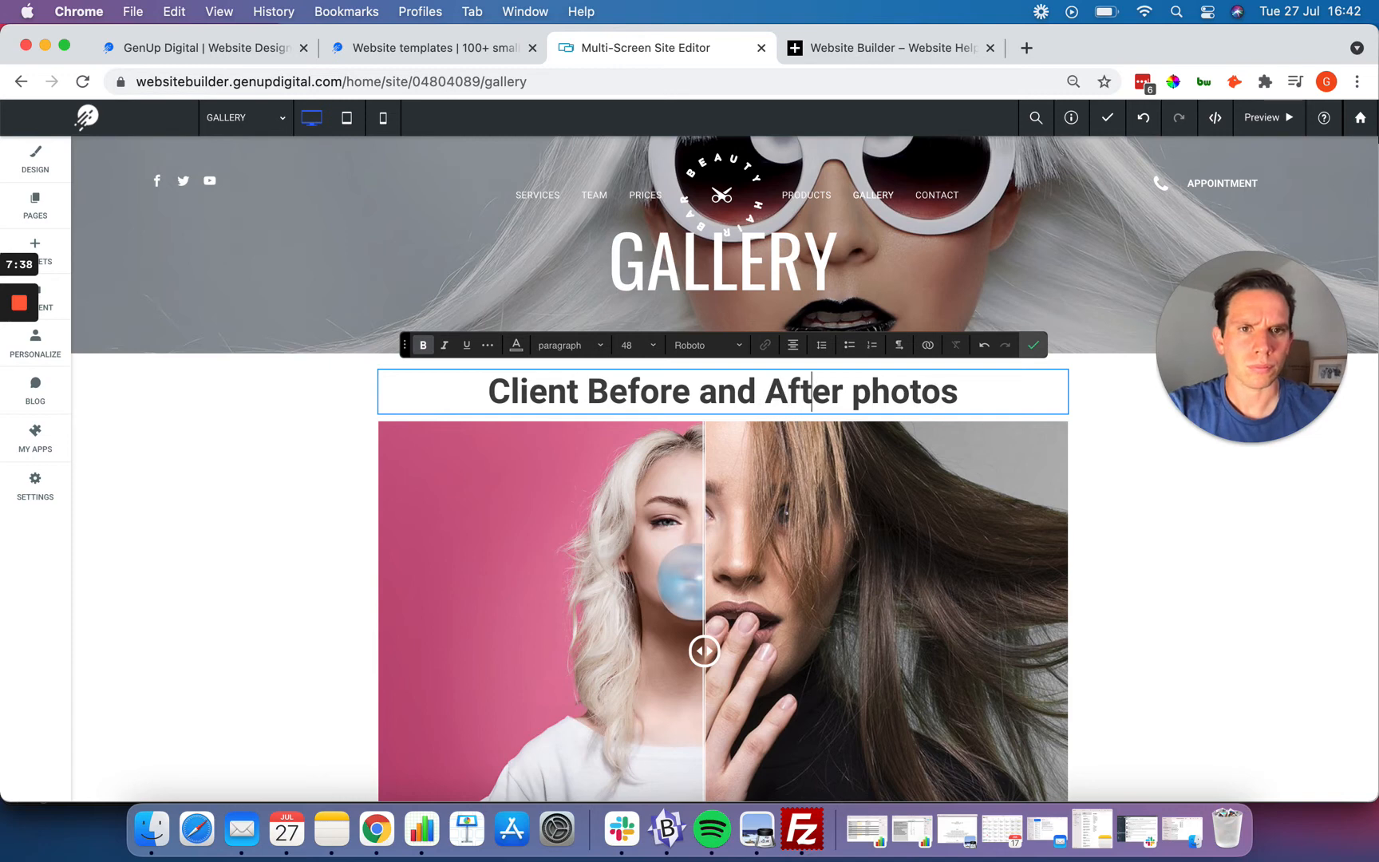
key(BackSpace)
text(P)
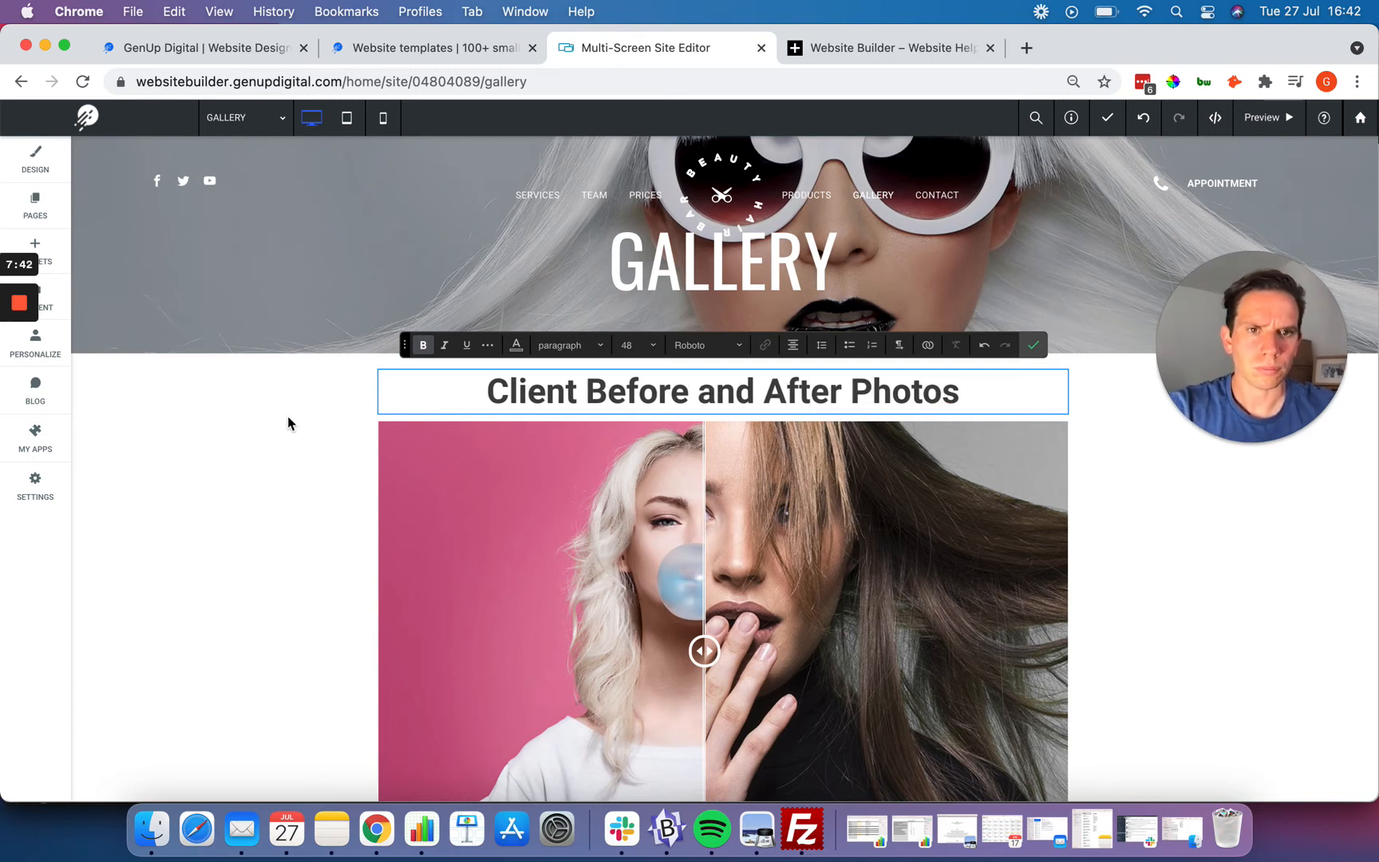
click(1033, 345)
Add a Spacer above the "Client Before and After Photos" heading, set its height to 30px and close its settings.
scroll(302, 497, down, 2)
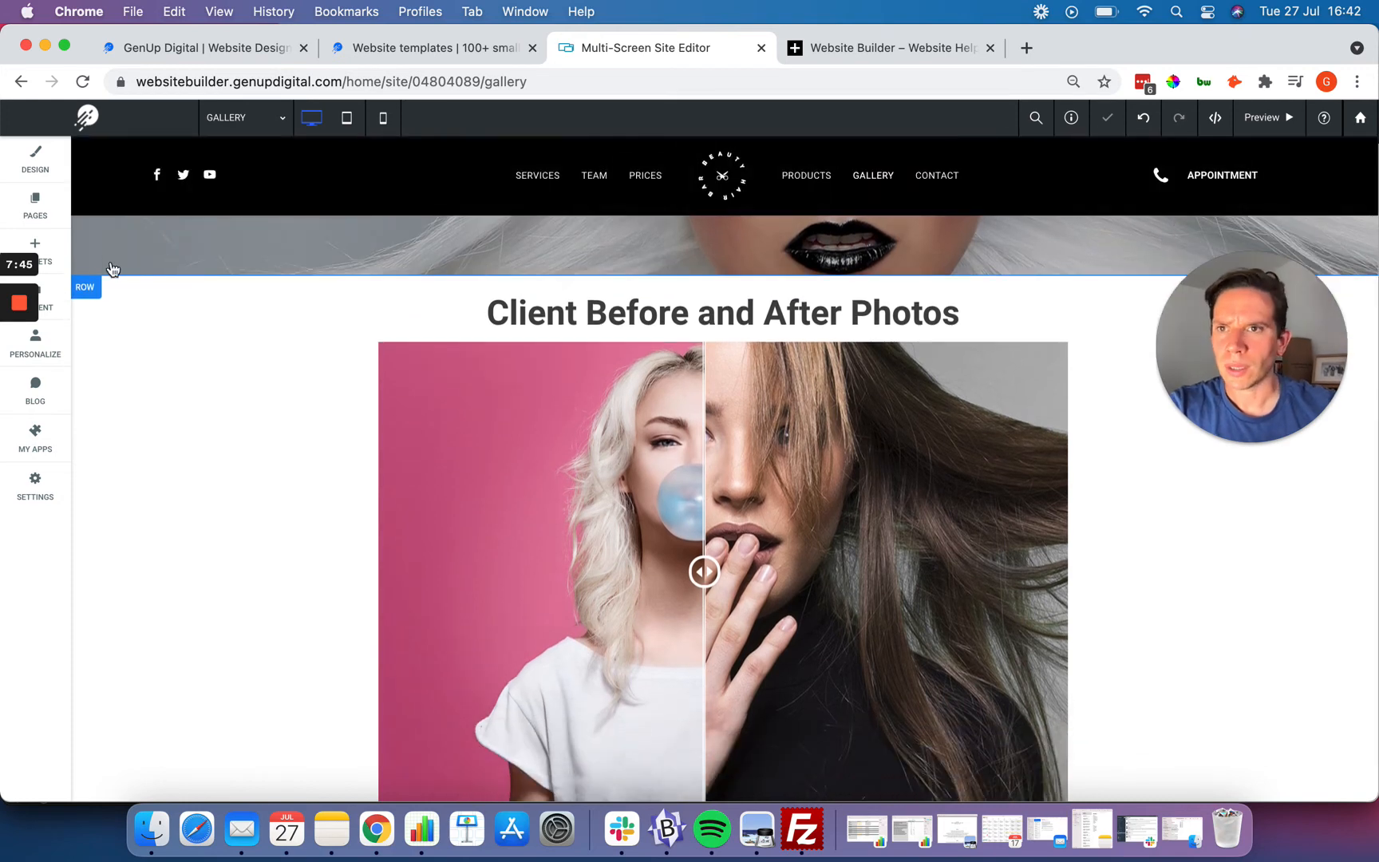
click(42, 253)
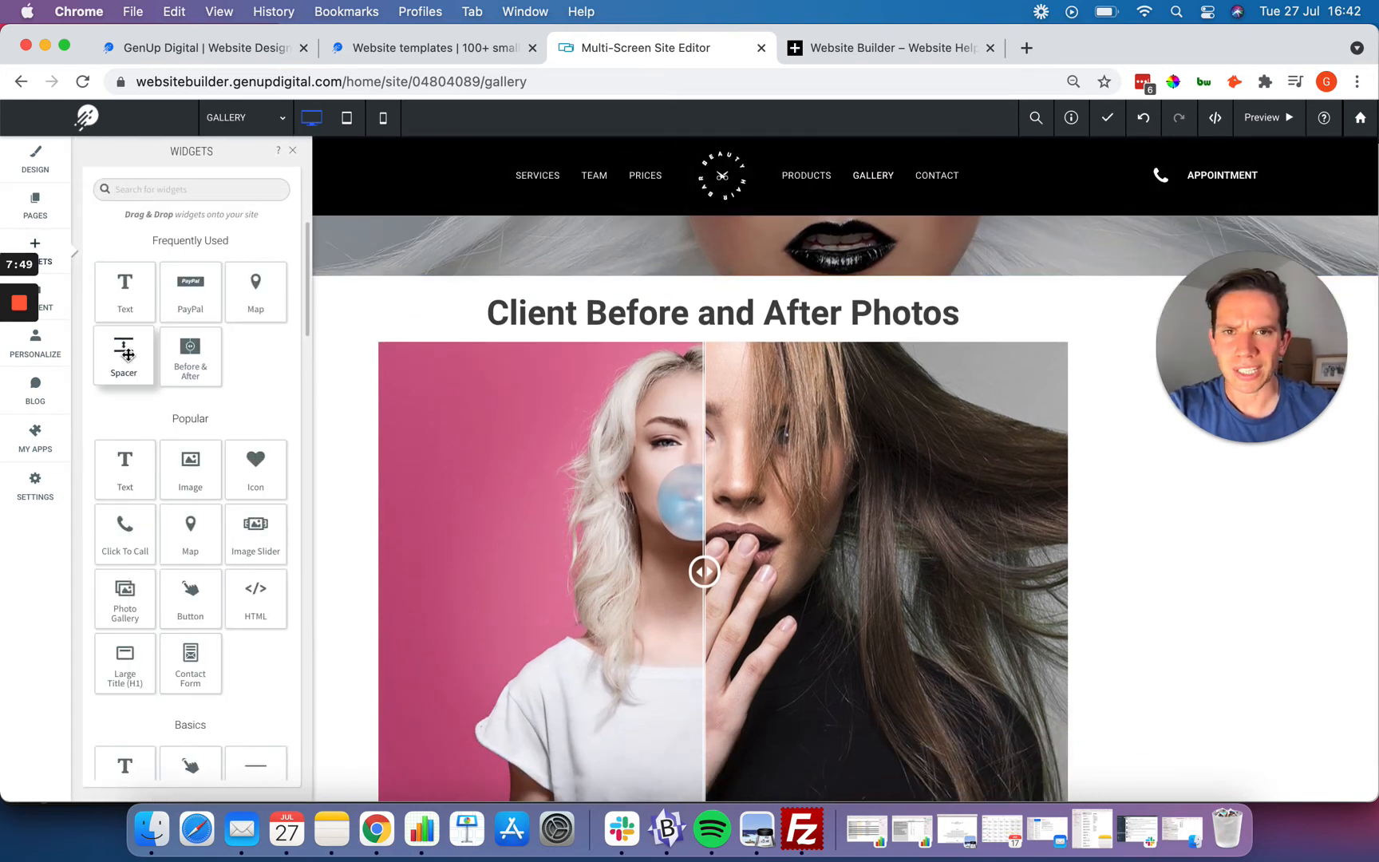
drag(127, 355, 720, 285)
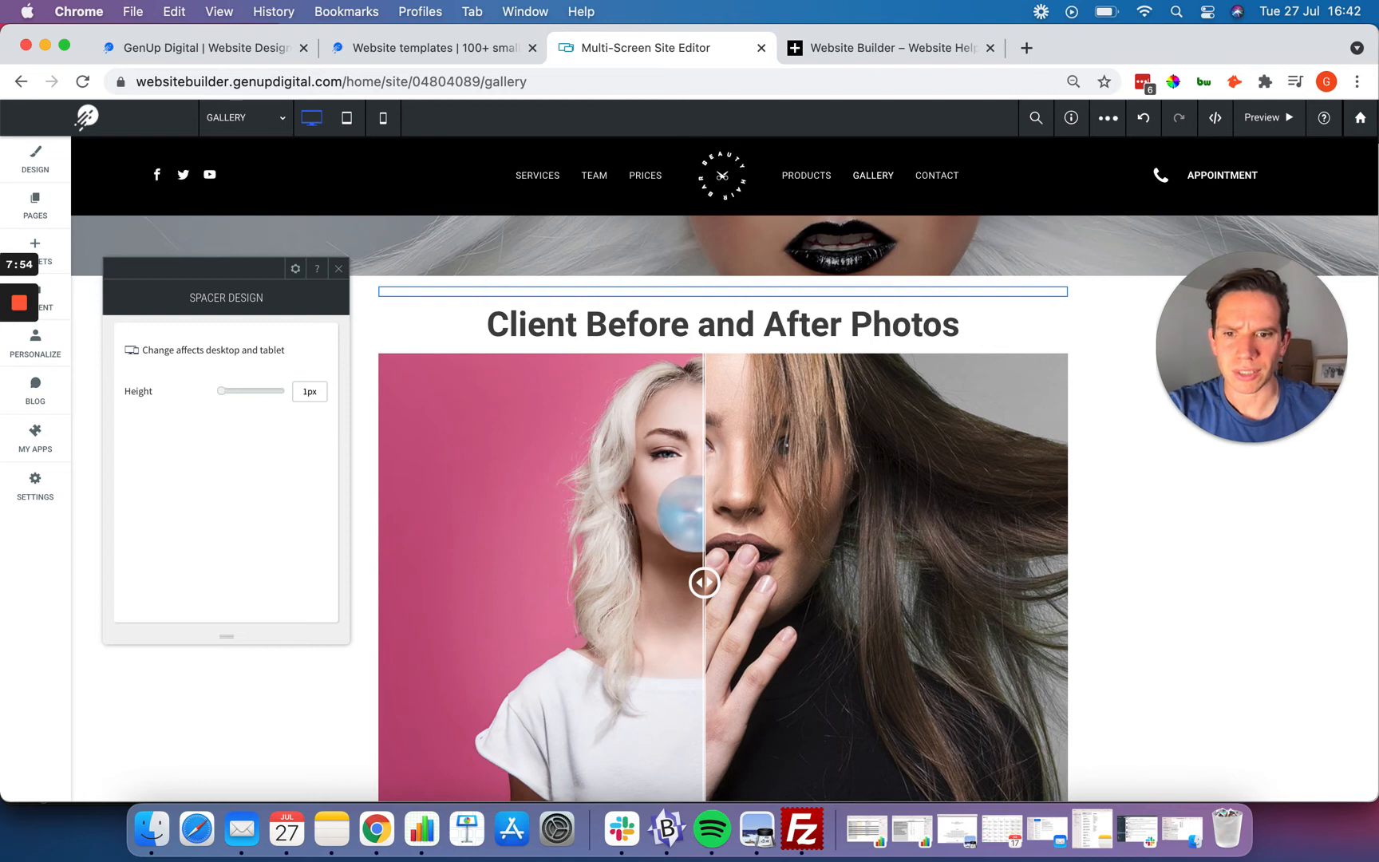
double_click(310, 391)
text(30)
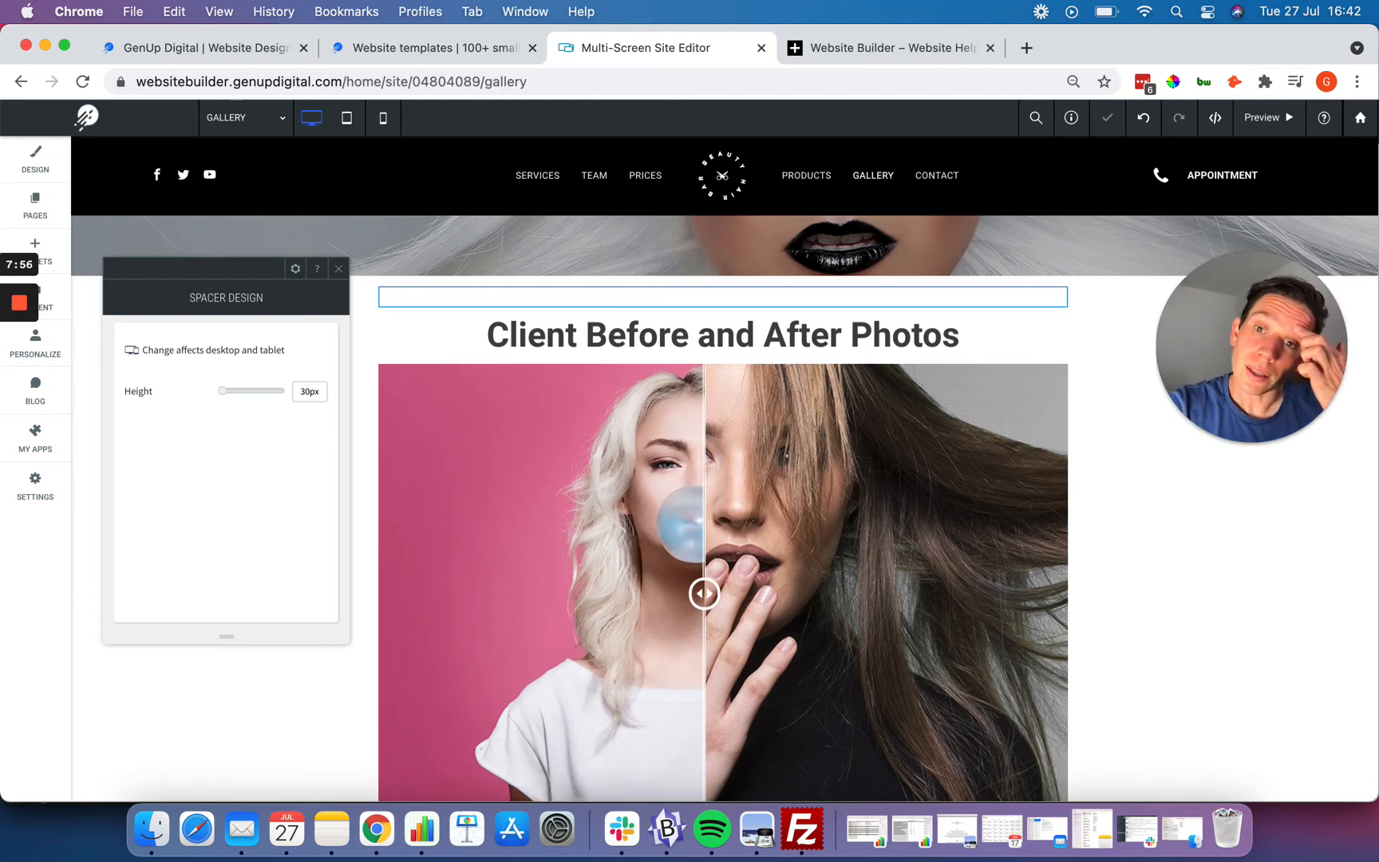
click(338, 273)
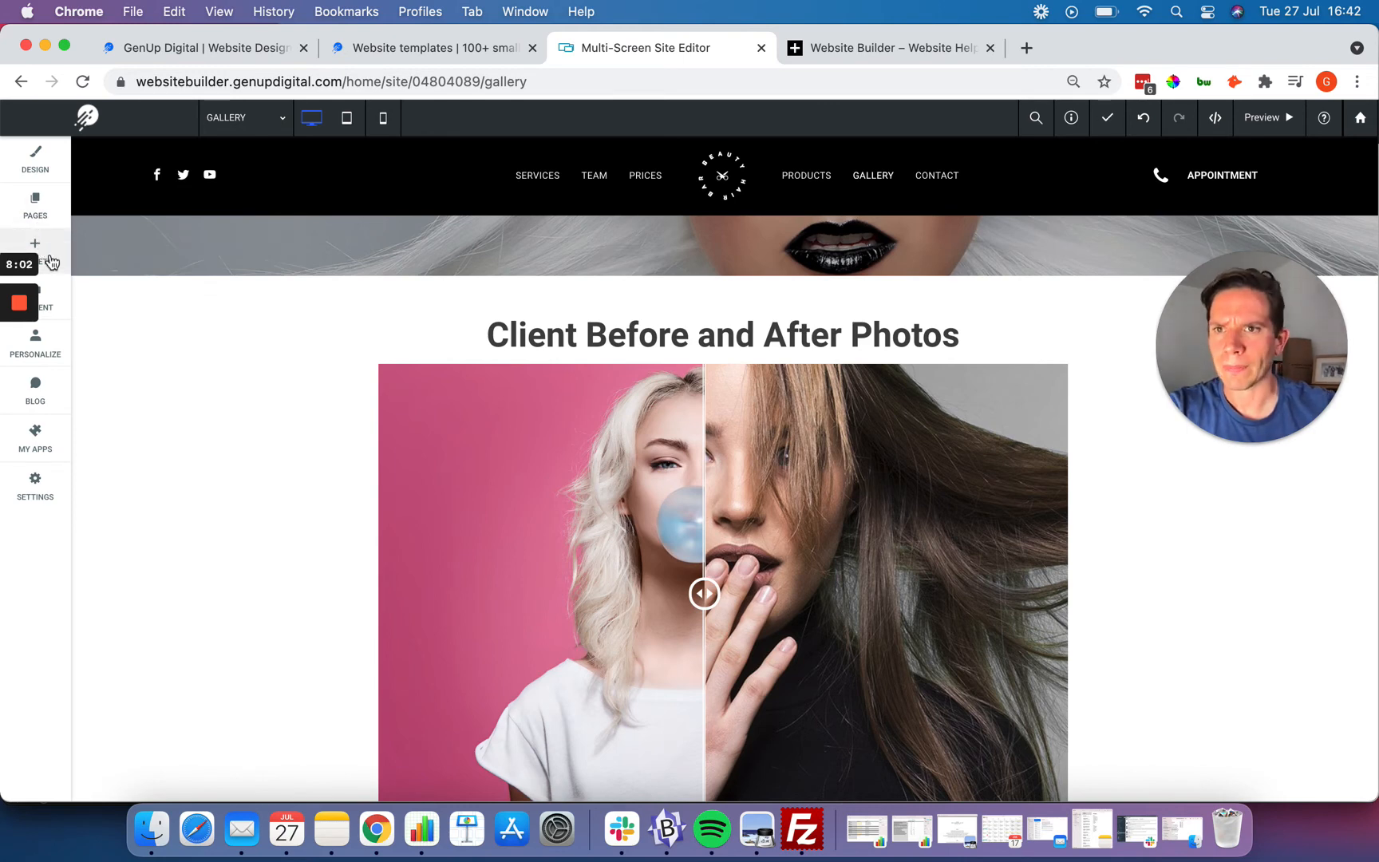
Insert a second Spacer between the heading and the Before & After image, with a height of 50px.
click(51, 262)
drag(254, 288, 669, 444)
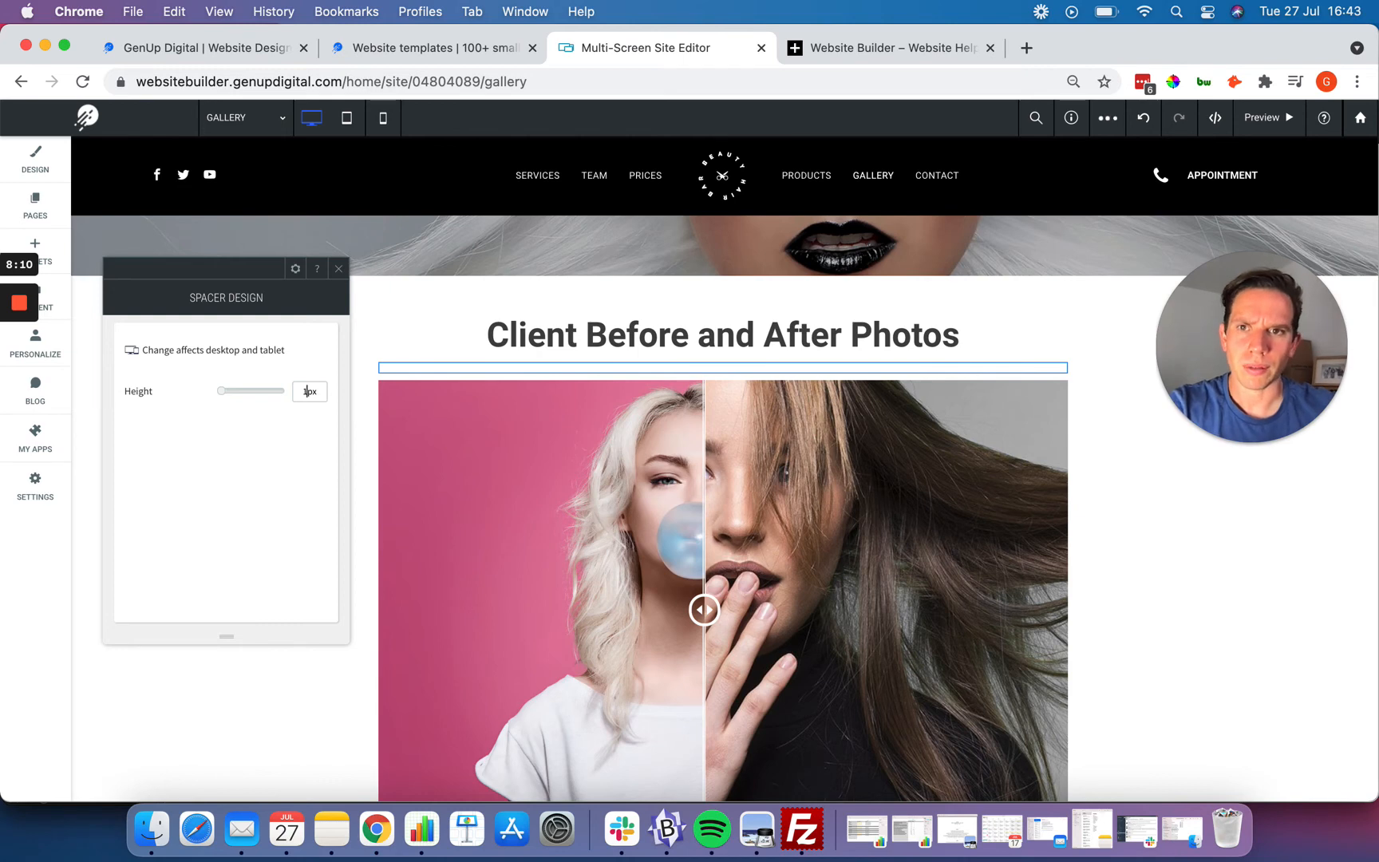
click(310, 391)
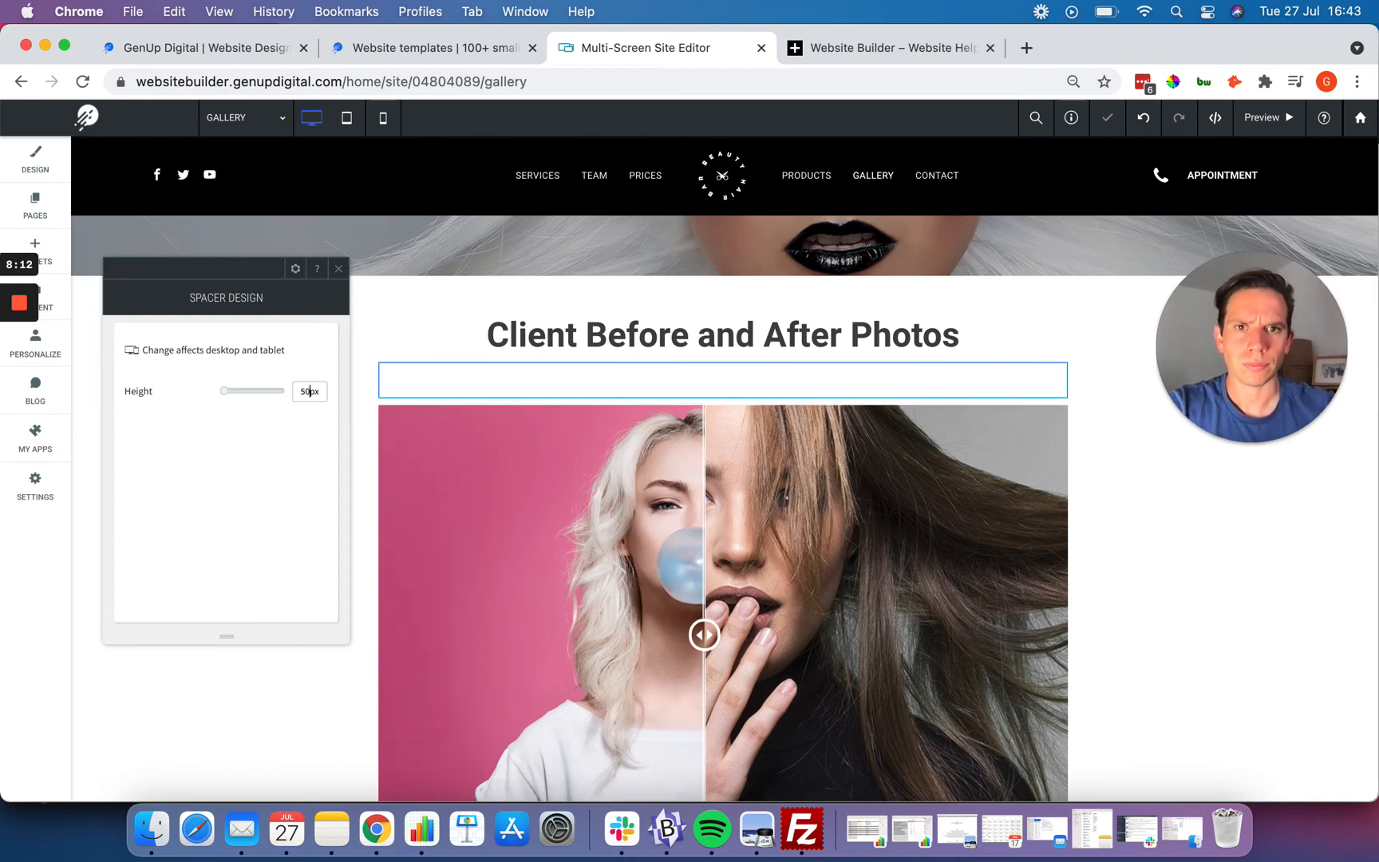
click(338, 270)
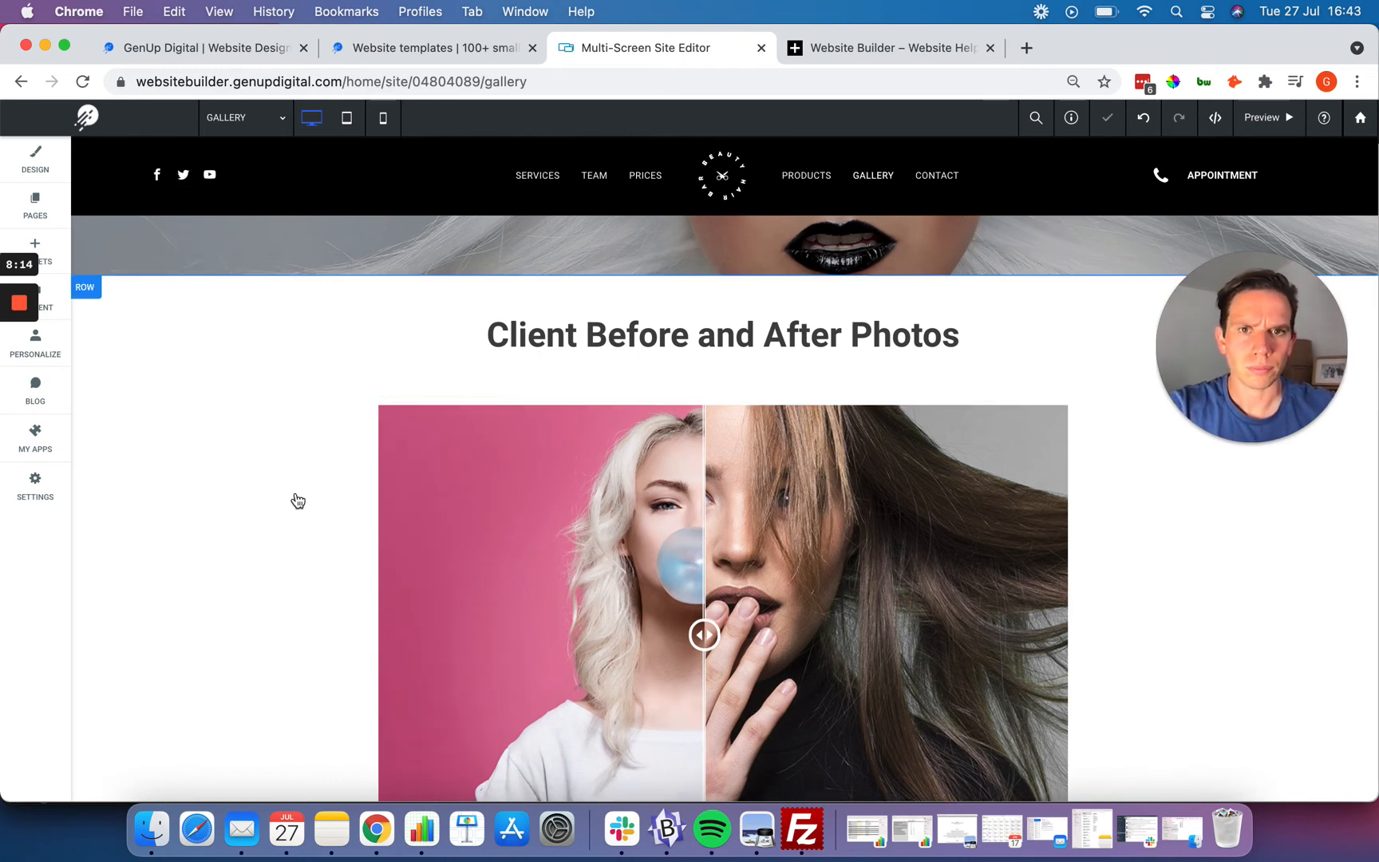
Review the heading and the spacing around the Before & After image on the Gallery page.
scroll(297, 500, down, 2)
click(915, 260)
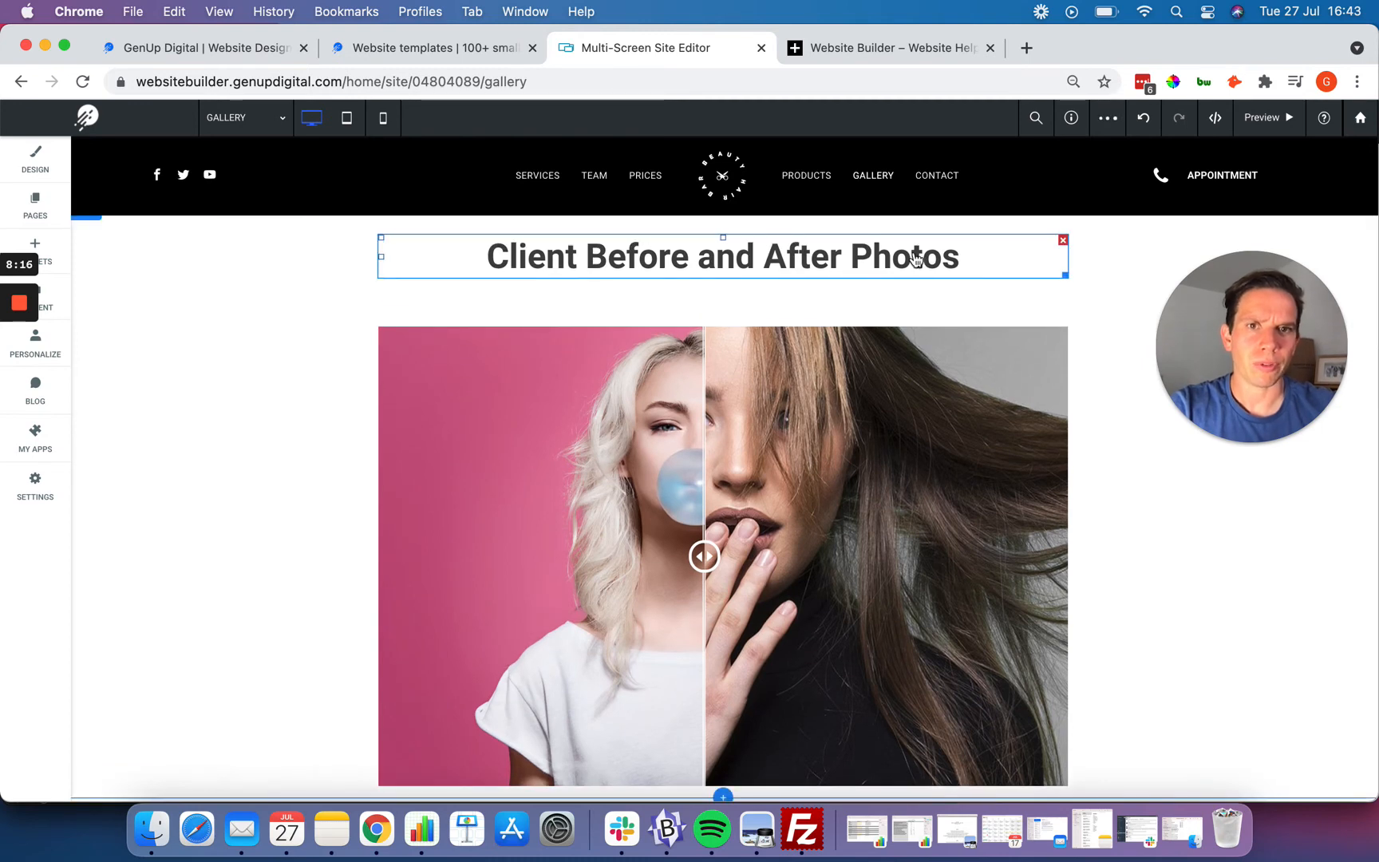
click(287, 343)
scroll(288, 343, down, 3)
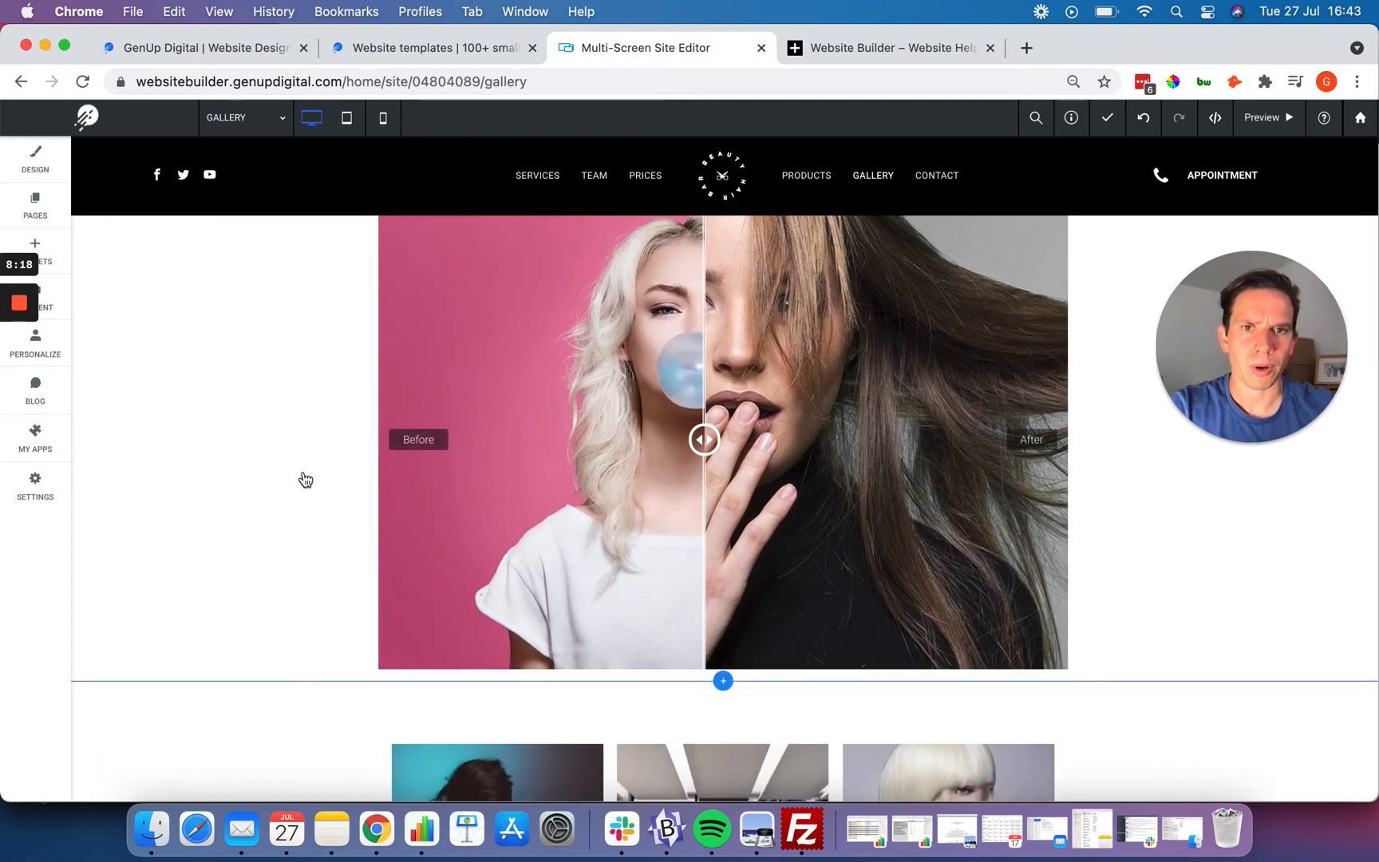
scroll(297, 451, up, 4)
scroll(297, 451, down, 2)
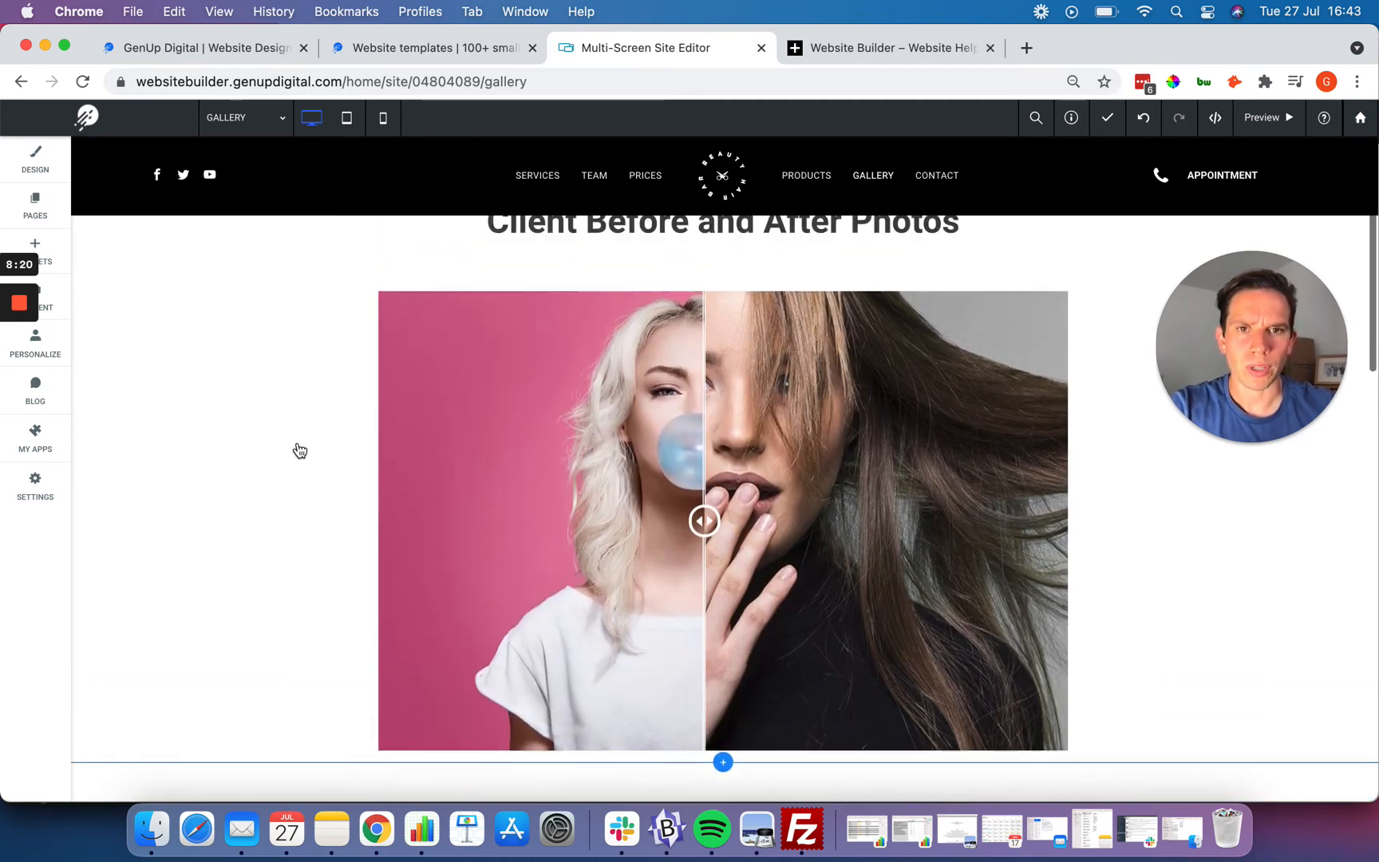
Add a Text widget below the heading reading "Check out these images of out latest customers style changes...", centre it and finish editing.
scroll(299, 451, up, 1)
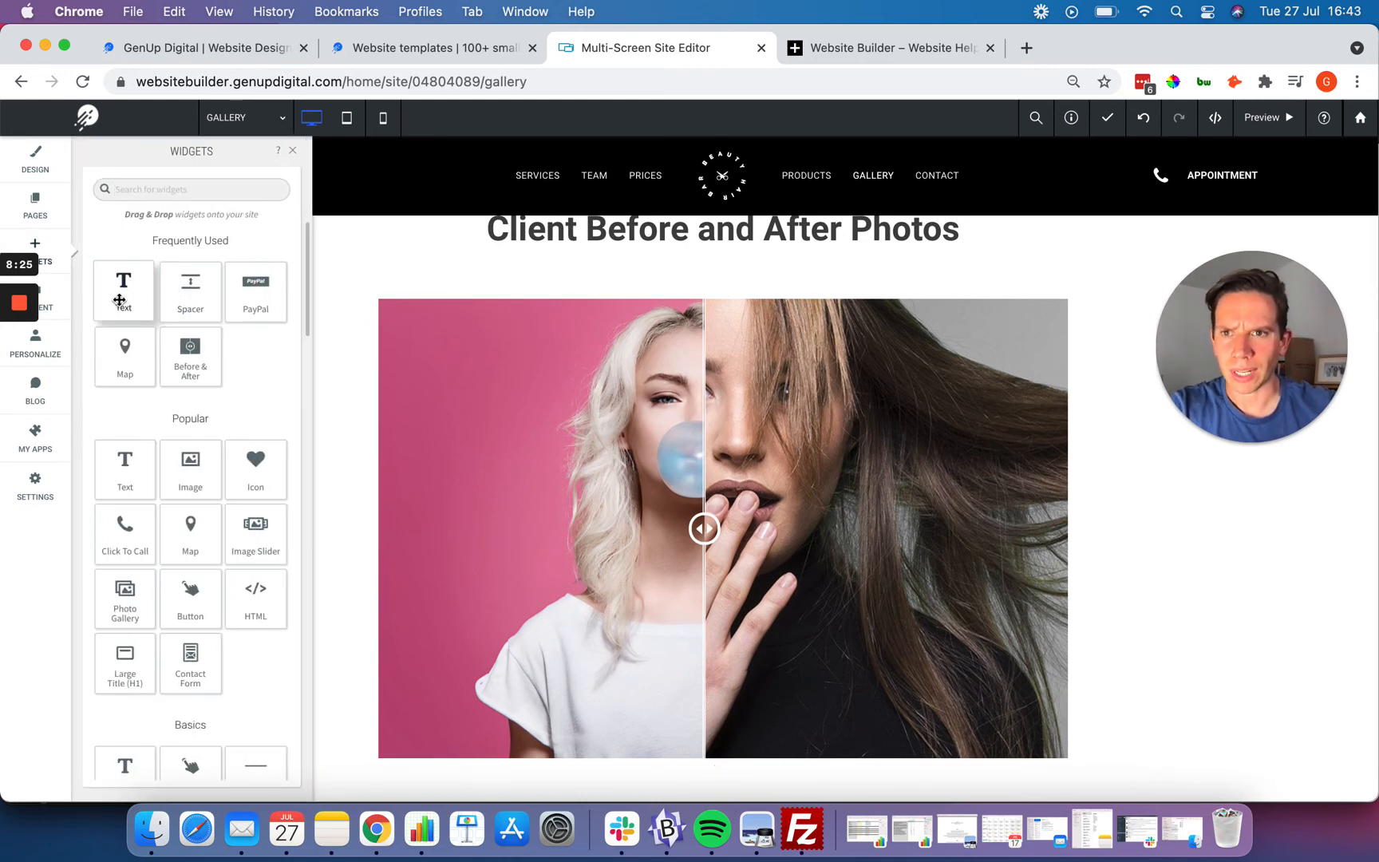
drag(119, 300, 685, 287)
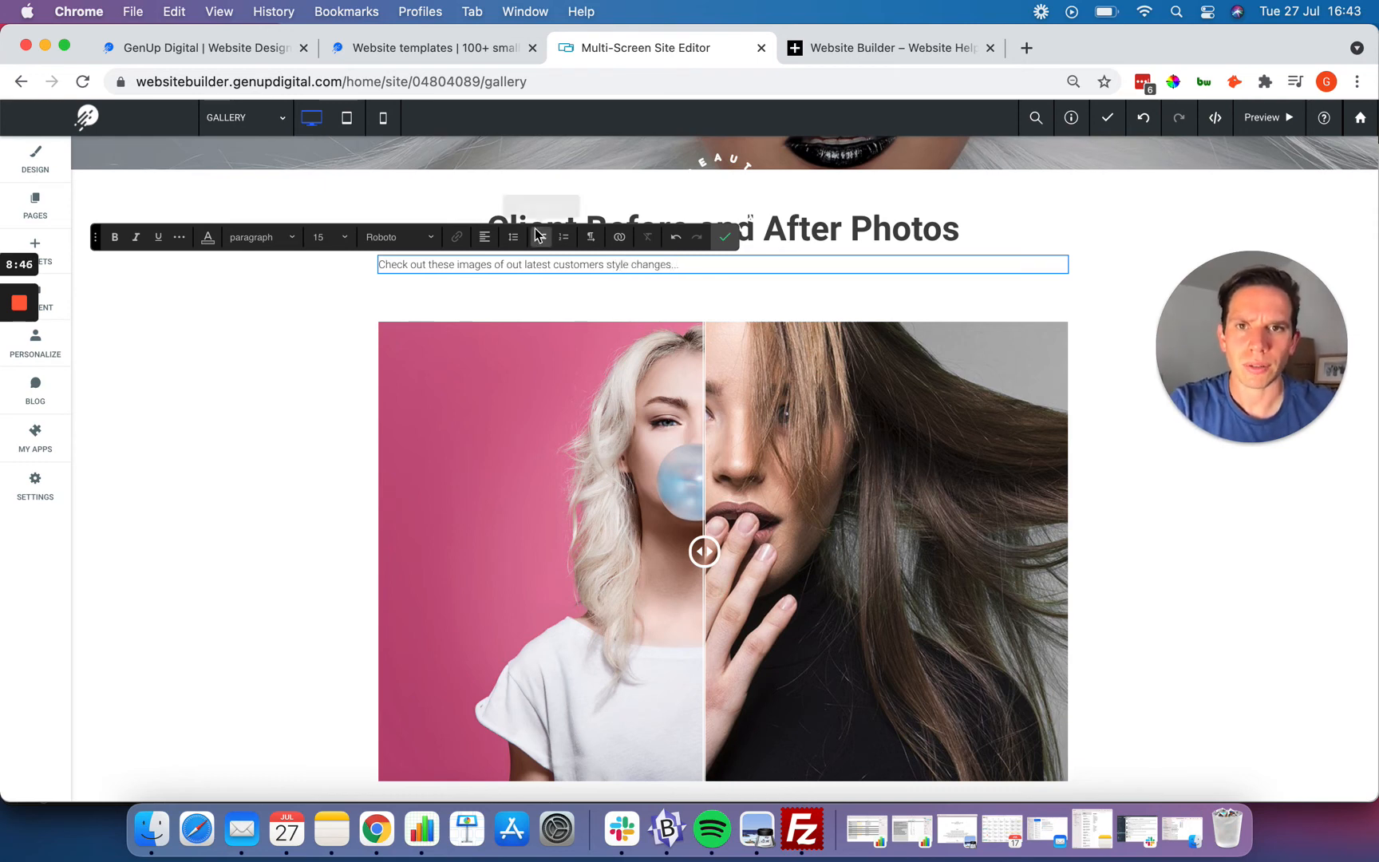
click(484, 237)
click(492, 278)
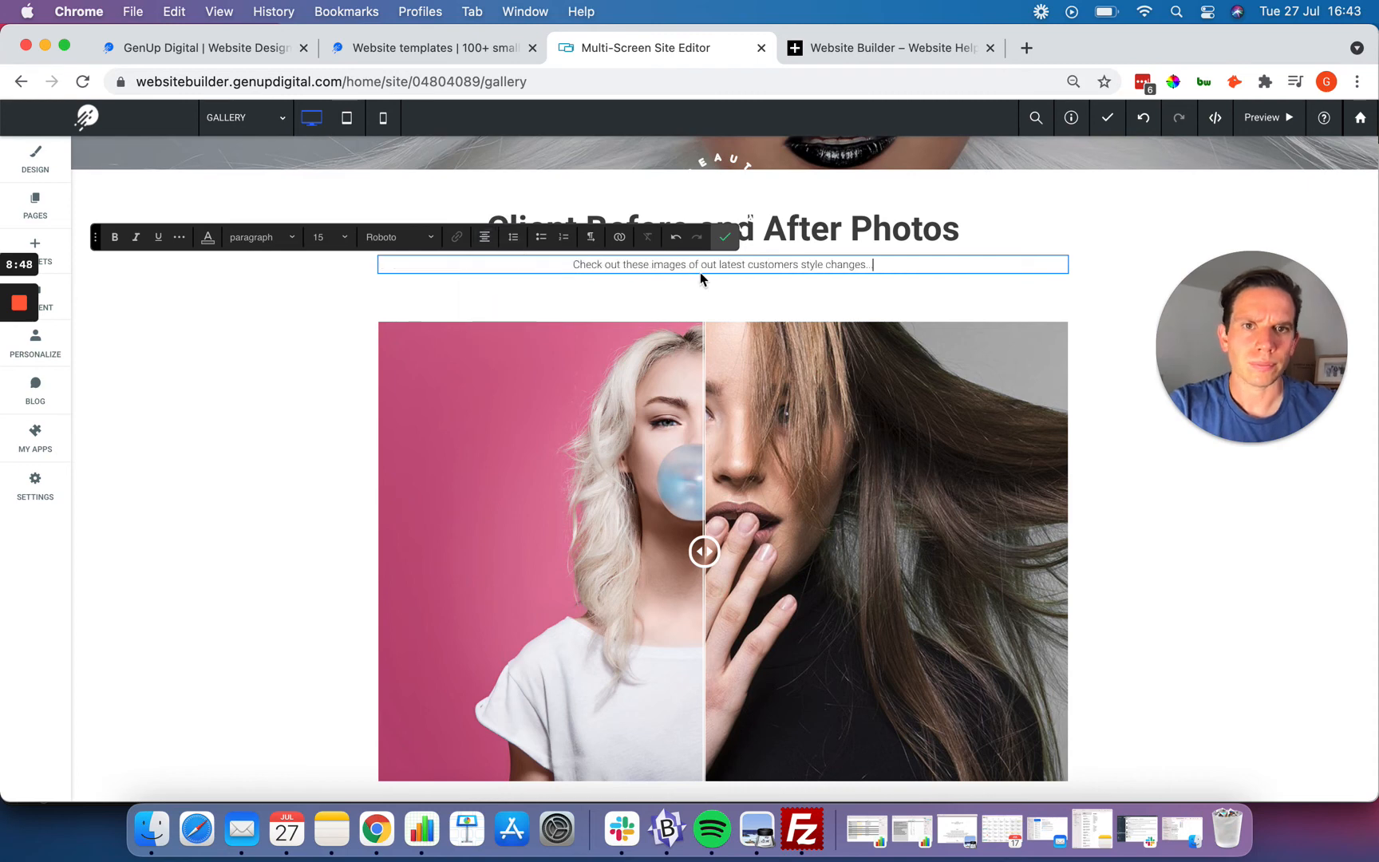
scroll(305, 354, down, 3)
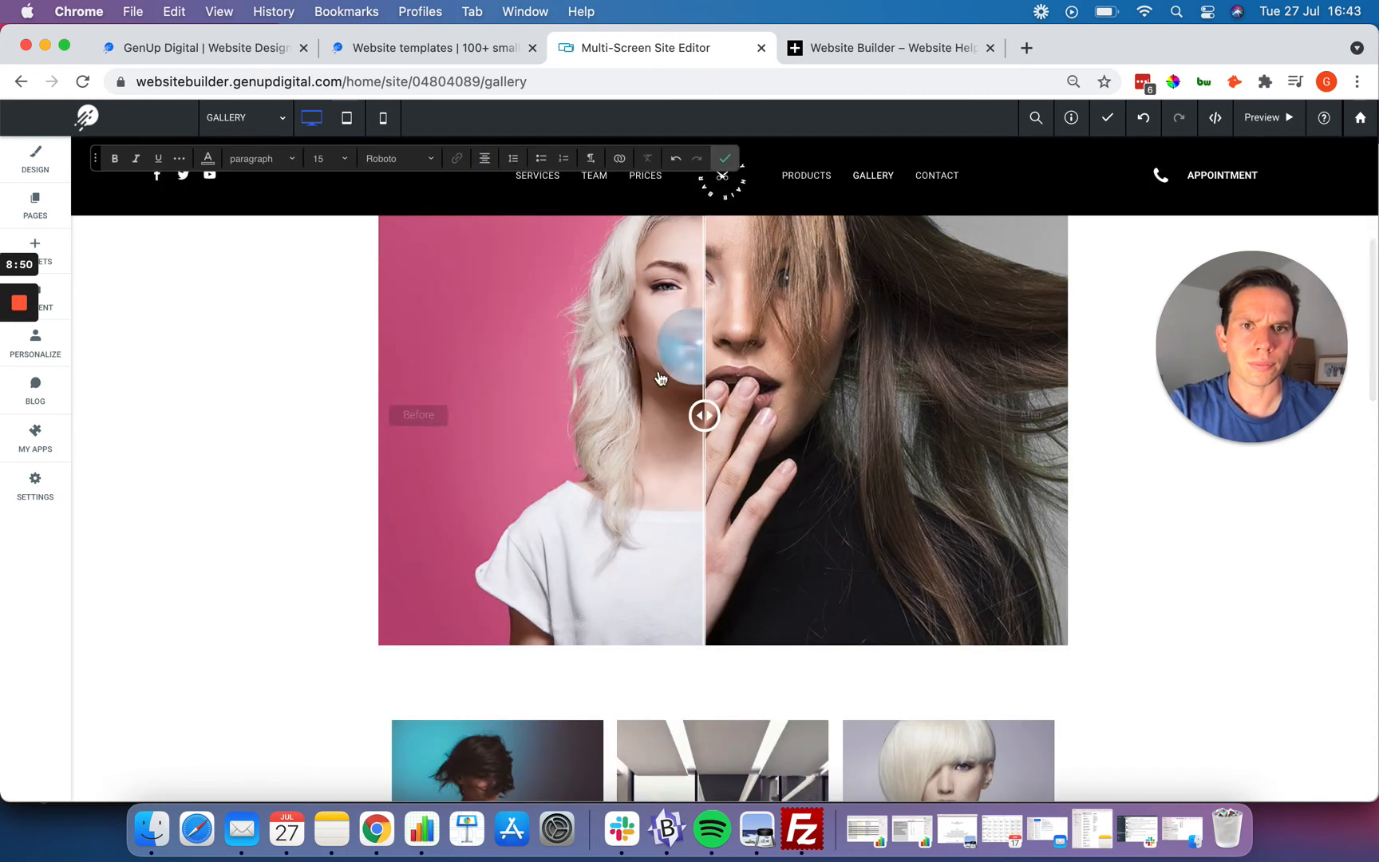
scroll(345, 317, up, 4)
click(721, 276)
scroll(375, 424, down, 2)
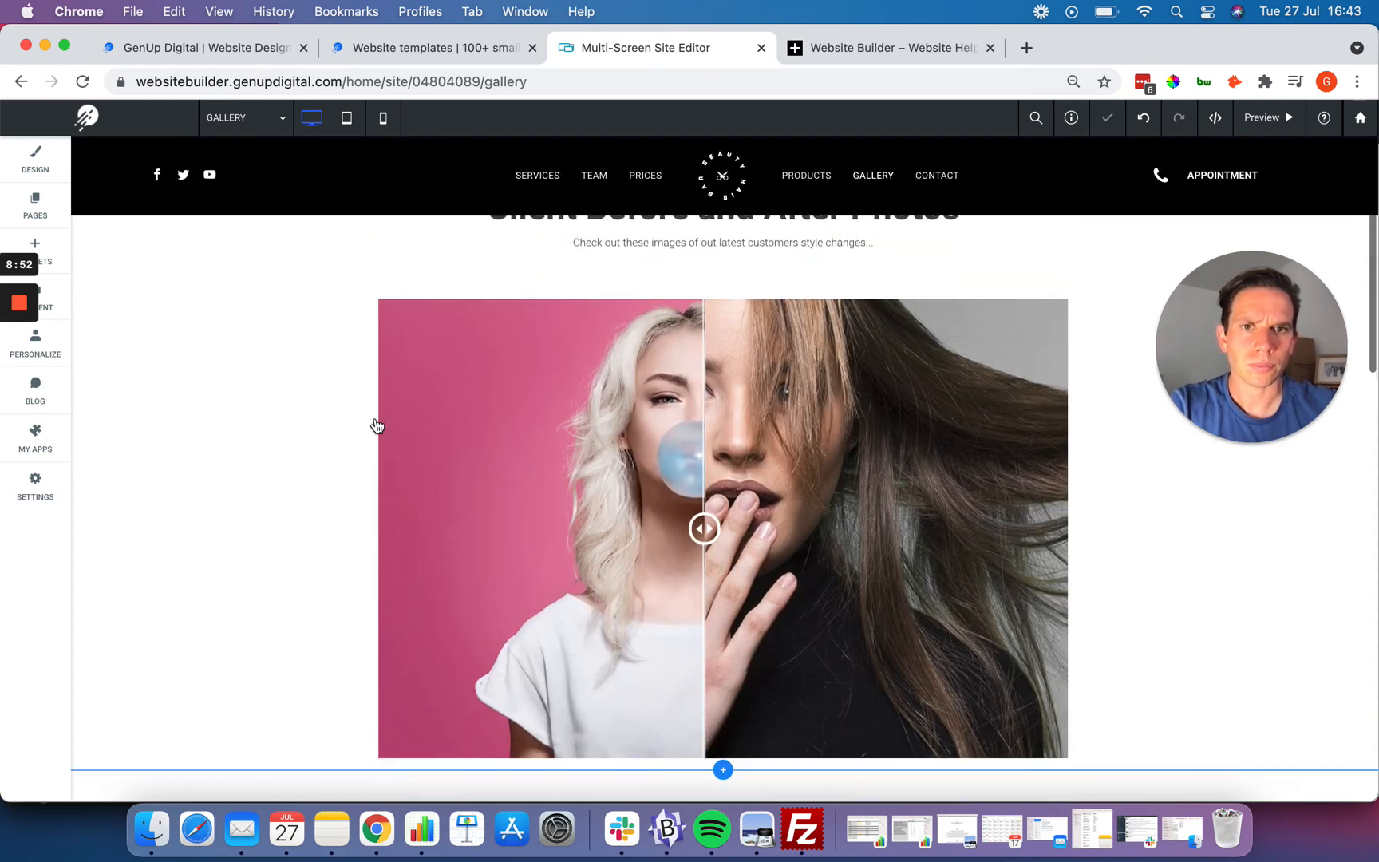
Try the comparison slider on the Before & After image and close the widget's content settings.
scroll(377, 425, up, 3)
scroll(376, 425, up, 3)
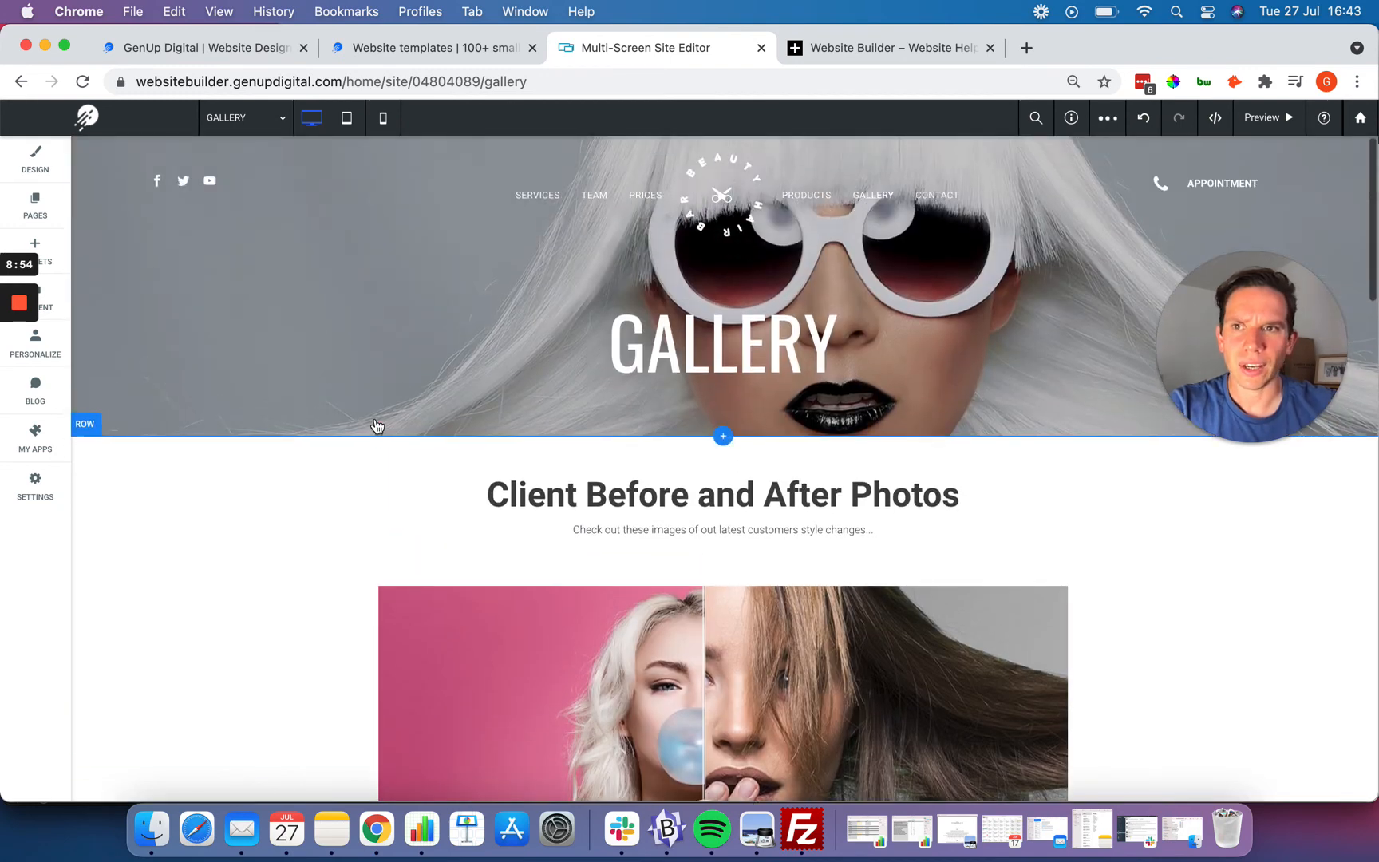
scroll(377, 426, down, 5)
scroll(378, 424, up, 4)
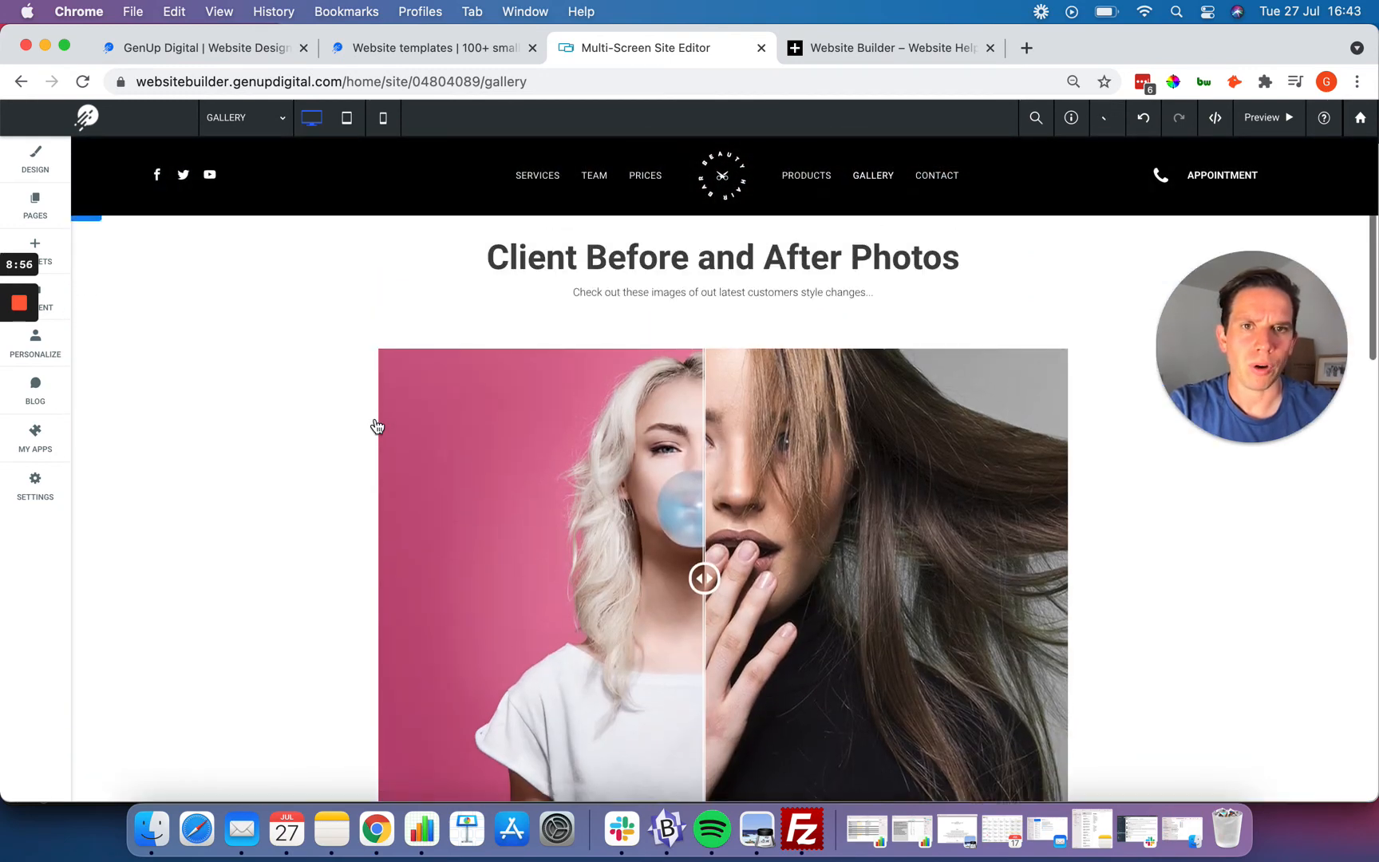
click(440, 557)
scroll(451, 594, down, 5)
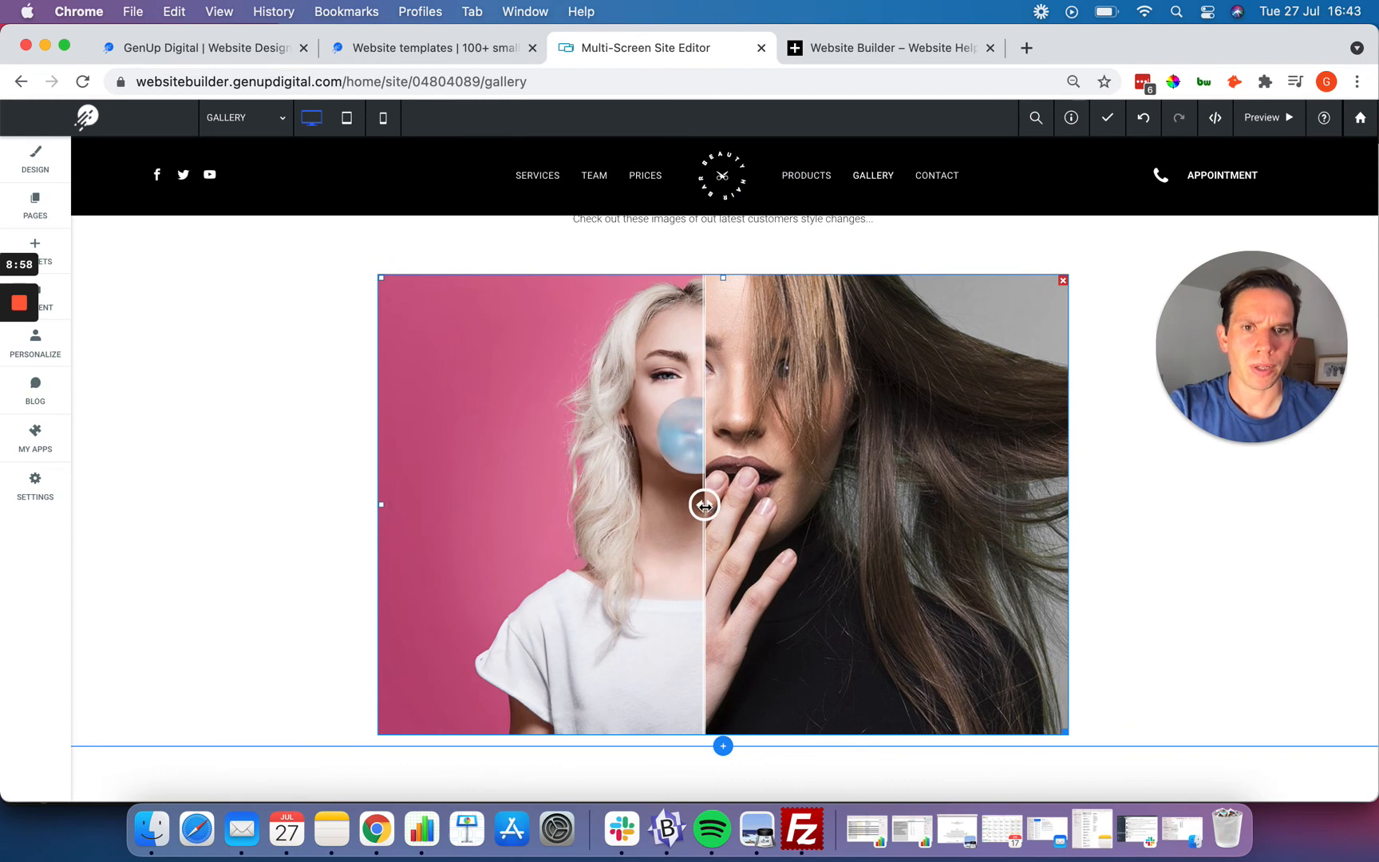
drag(703, 504, 733, 510)
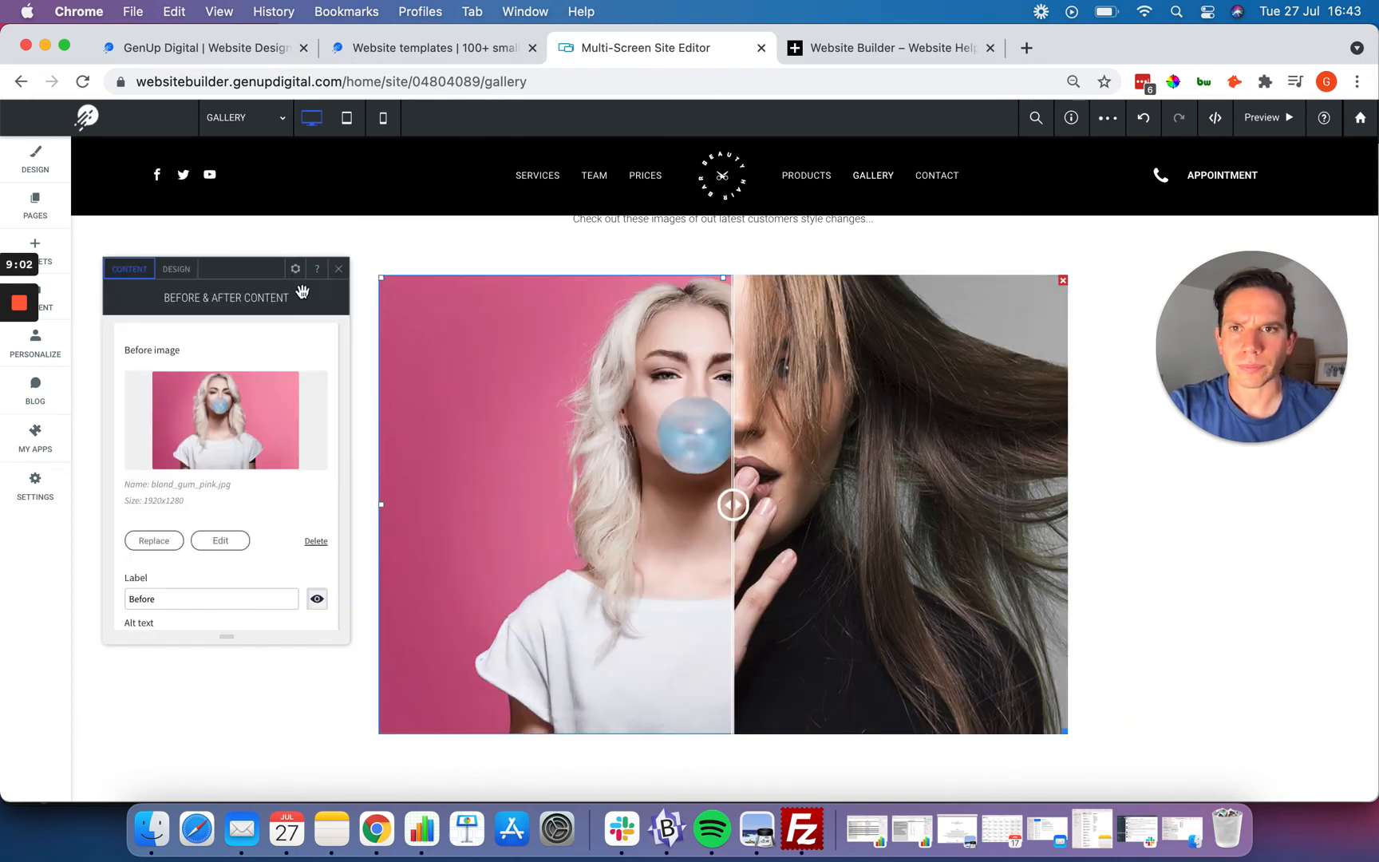
click(340, 270)
Review the whole Gallery page from the header and Before & After section through the photo grid to the footer.
scroll(320, 443, up, 5)
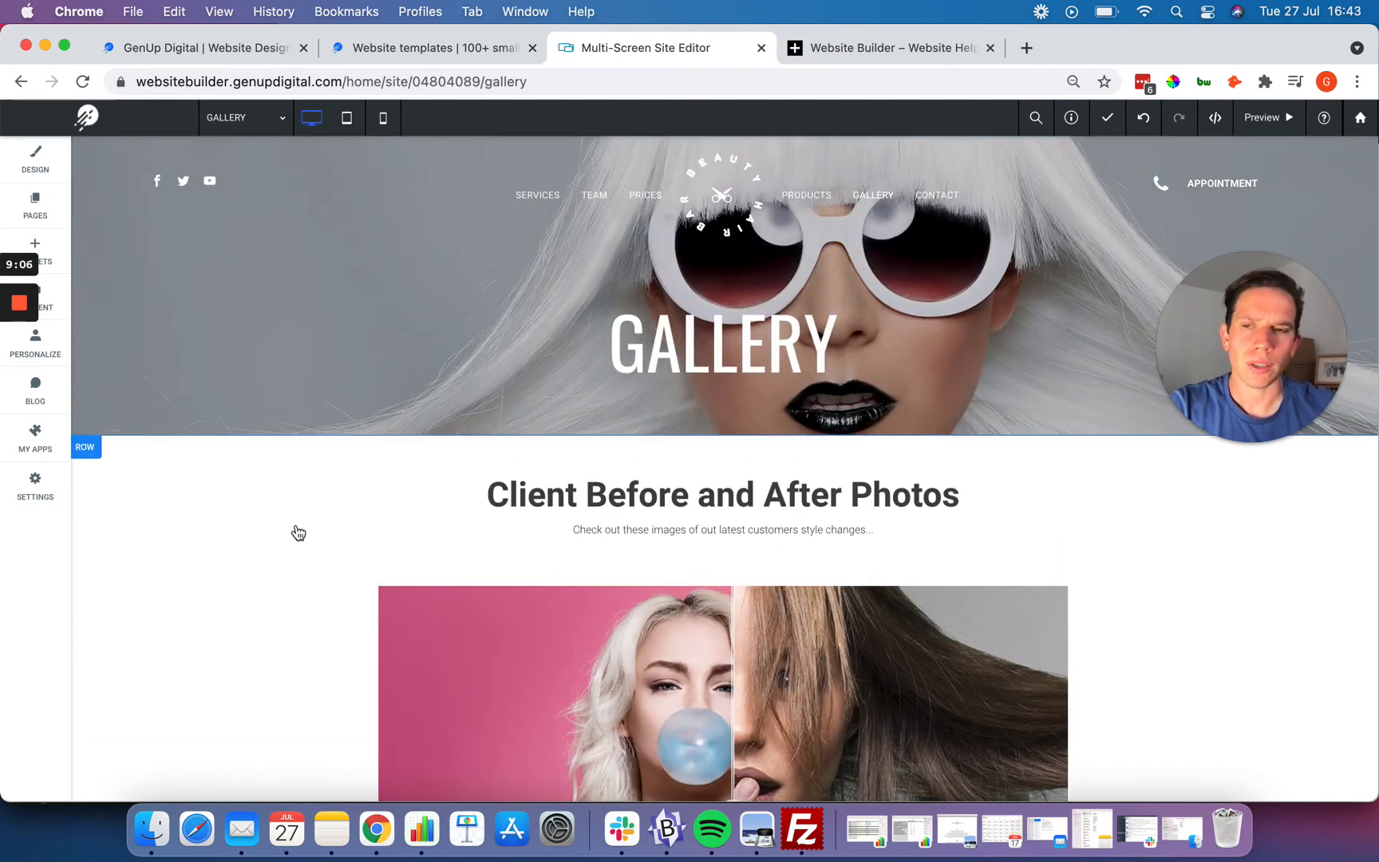
scroll(295, 533, down, 5)
scroll(298, 532, up, 2)
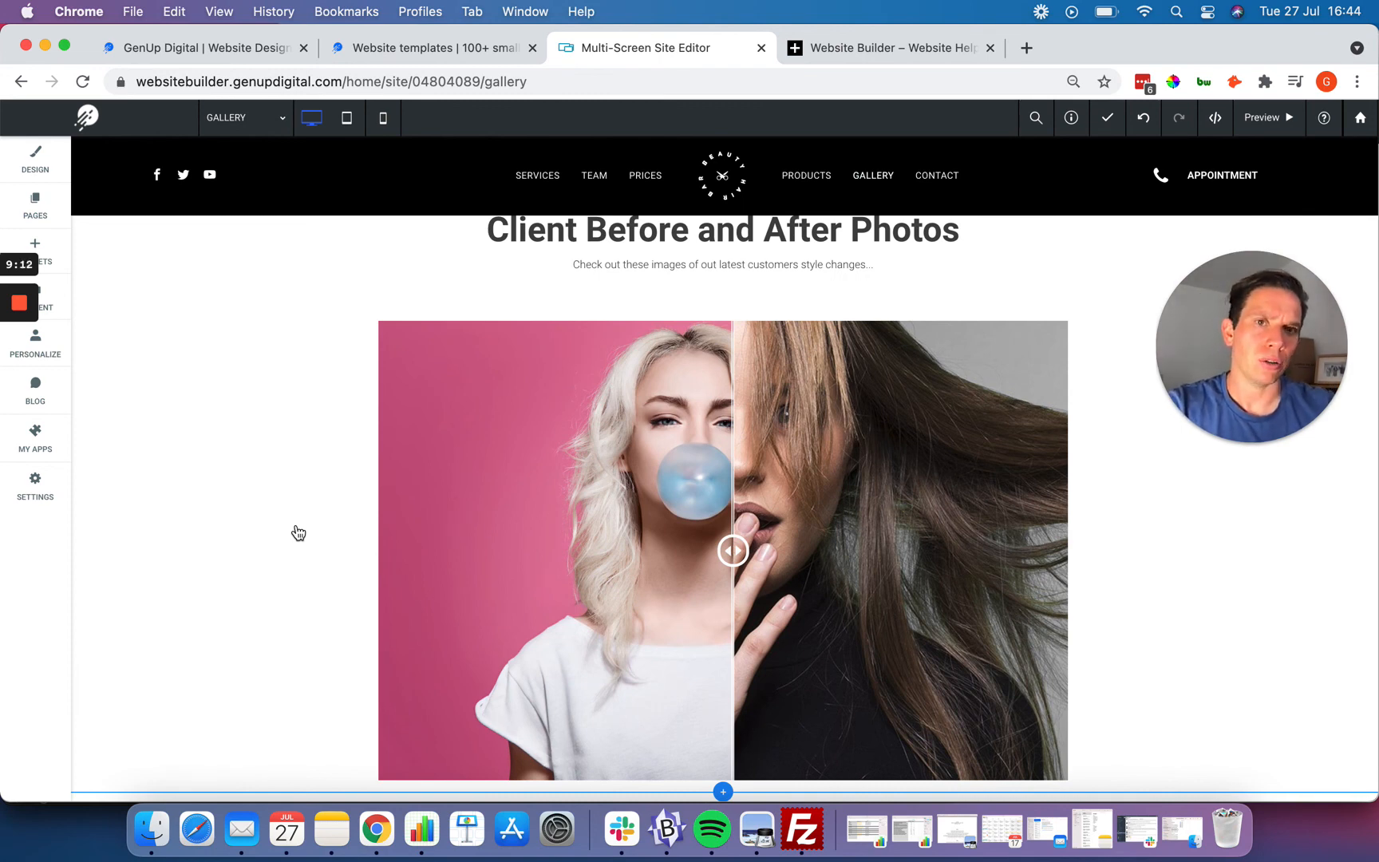
scroll(298, 532, down, 8)
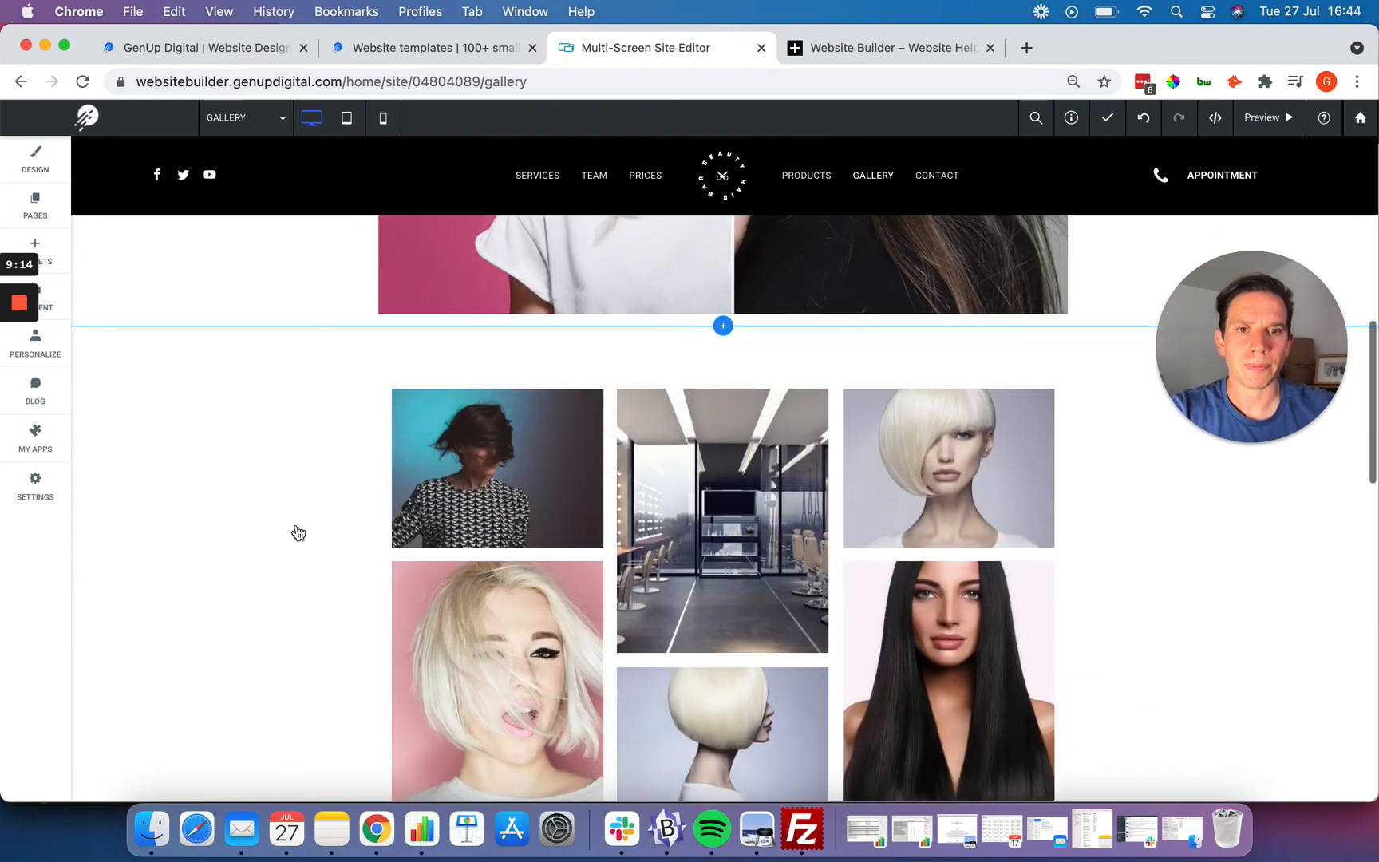
scroll(297, 532, down, 10)
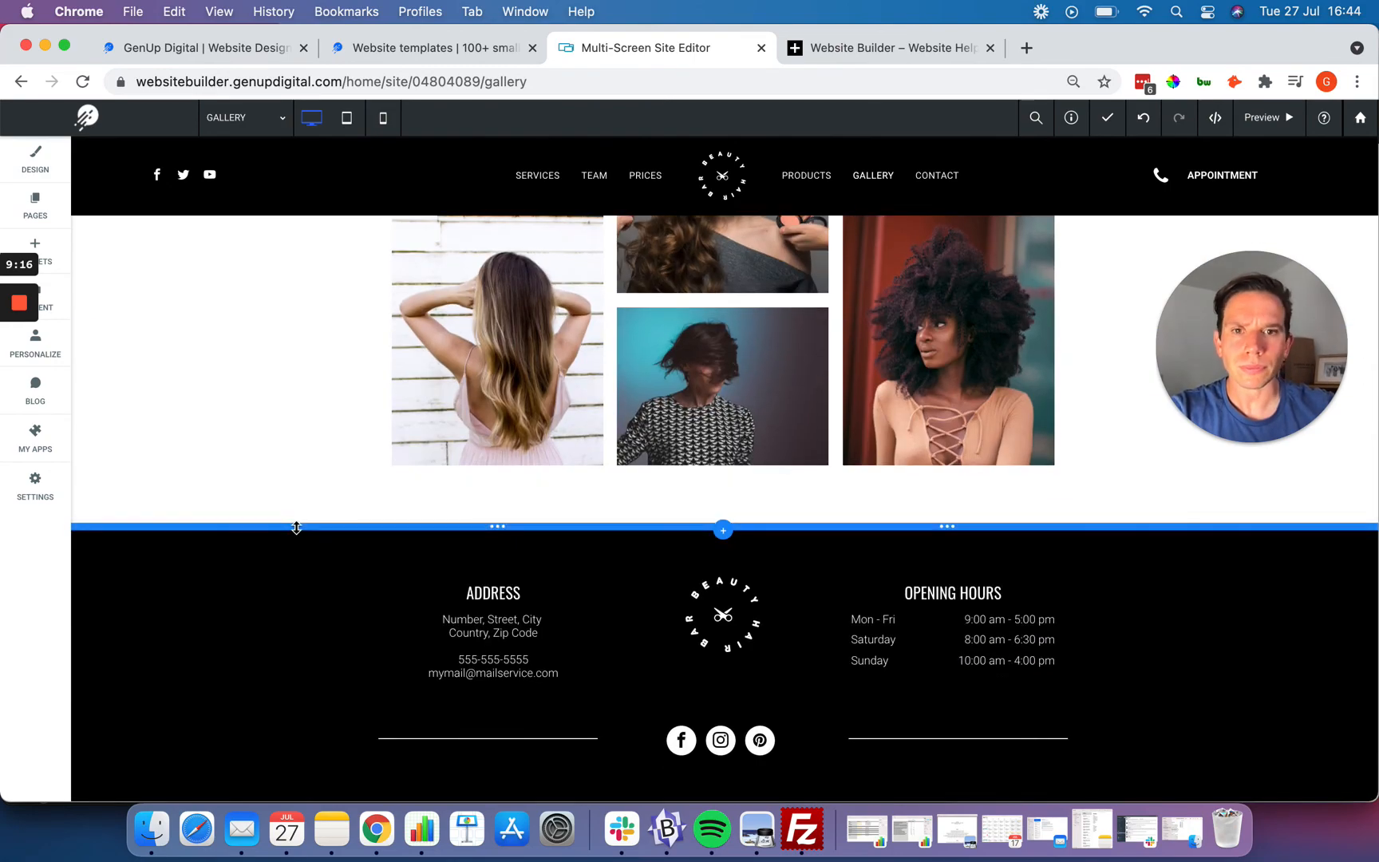
scroll(319, 439, up, 3)
scroll(318, 439, up, 10)
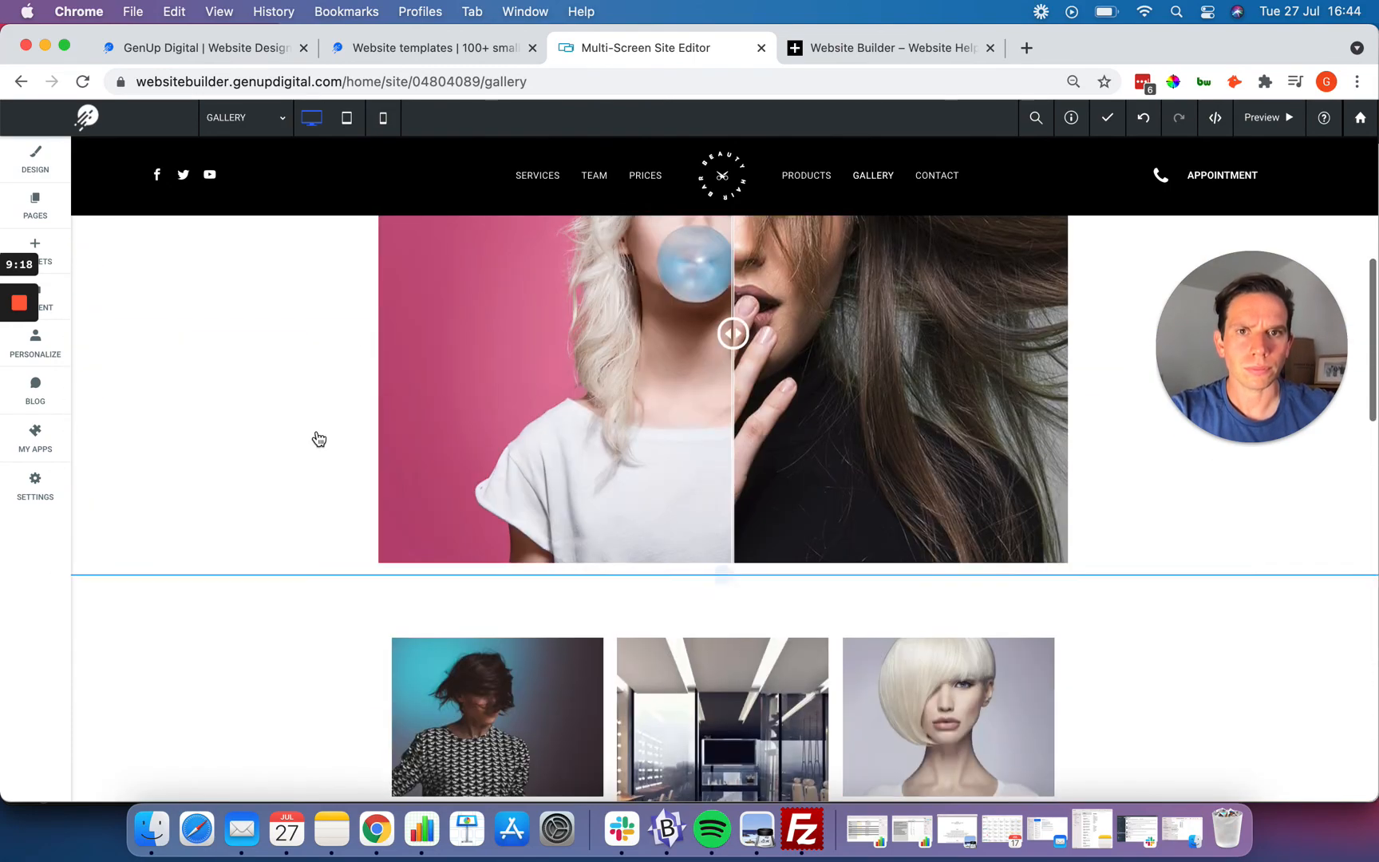
scroll(318, 439, up, 3)
scroll(318, 439, up, 3)
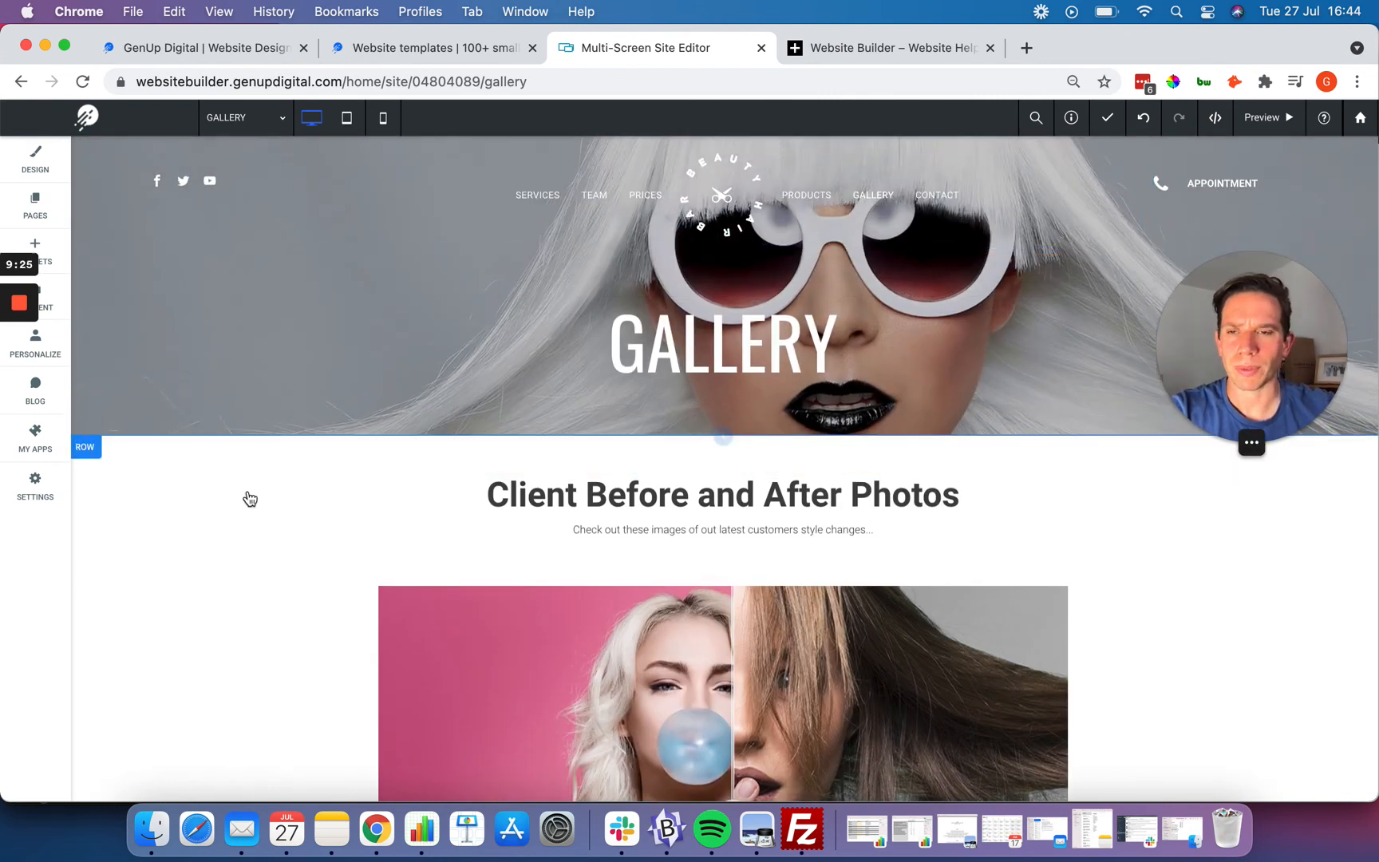
scroll(329, 492, down, 10)
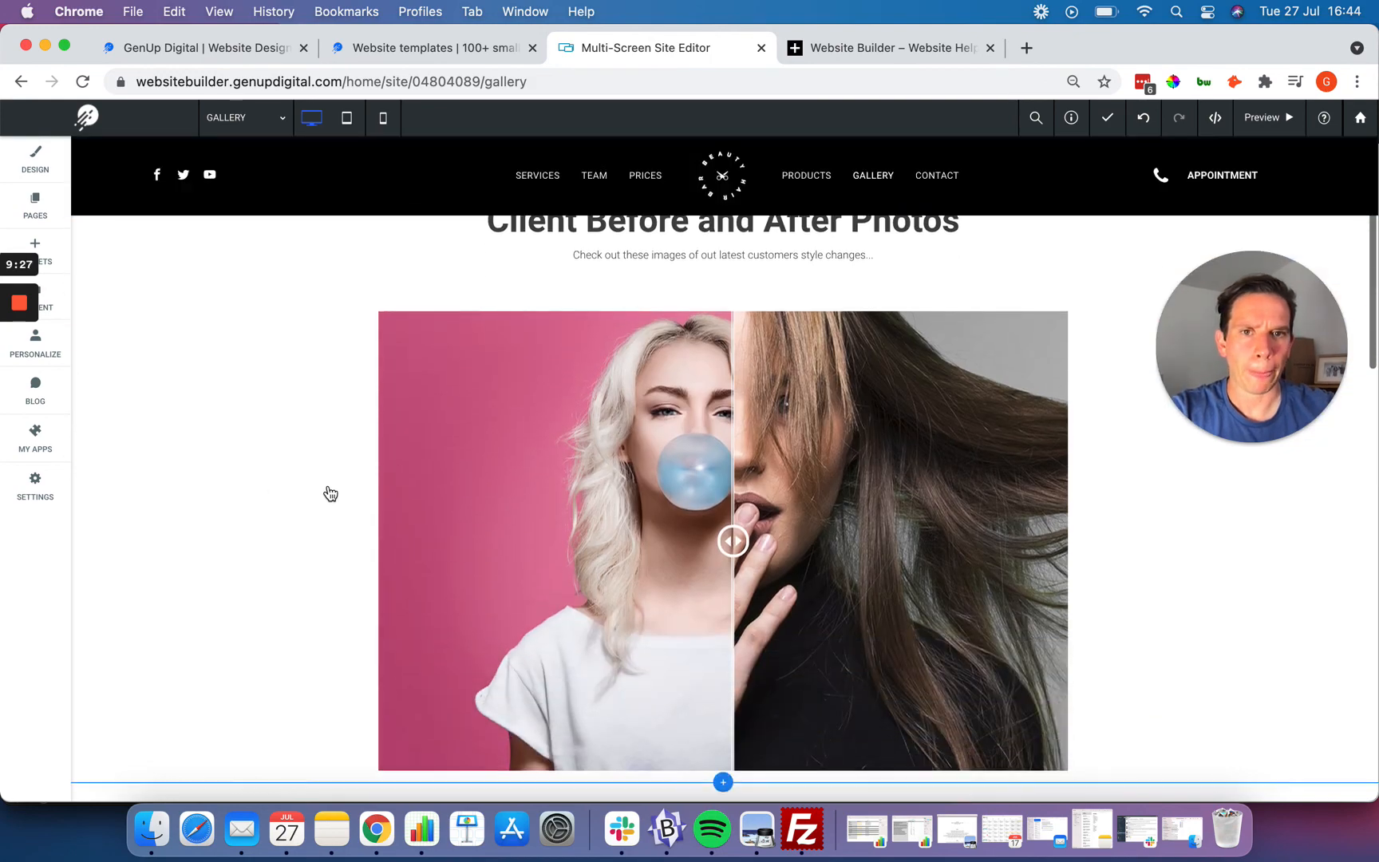
scroll(330, 487, down, 10)
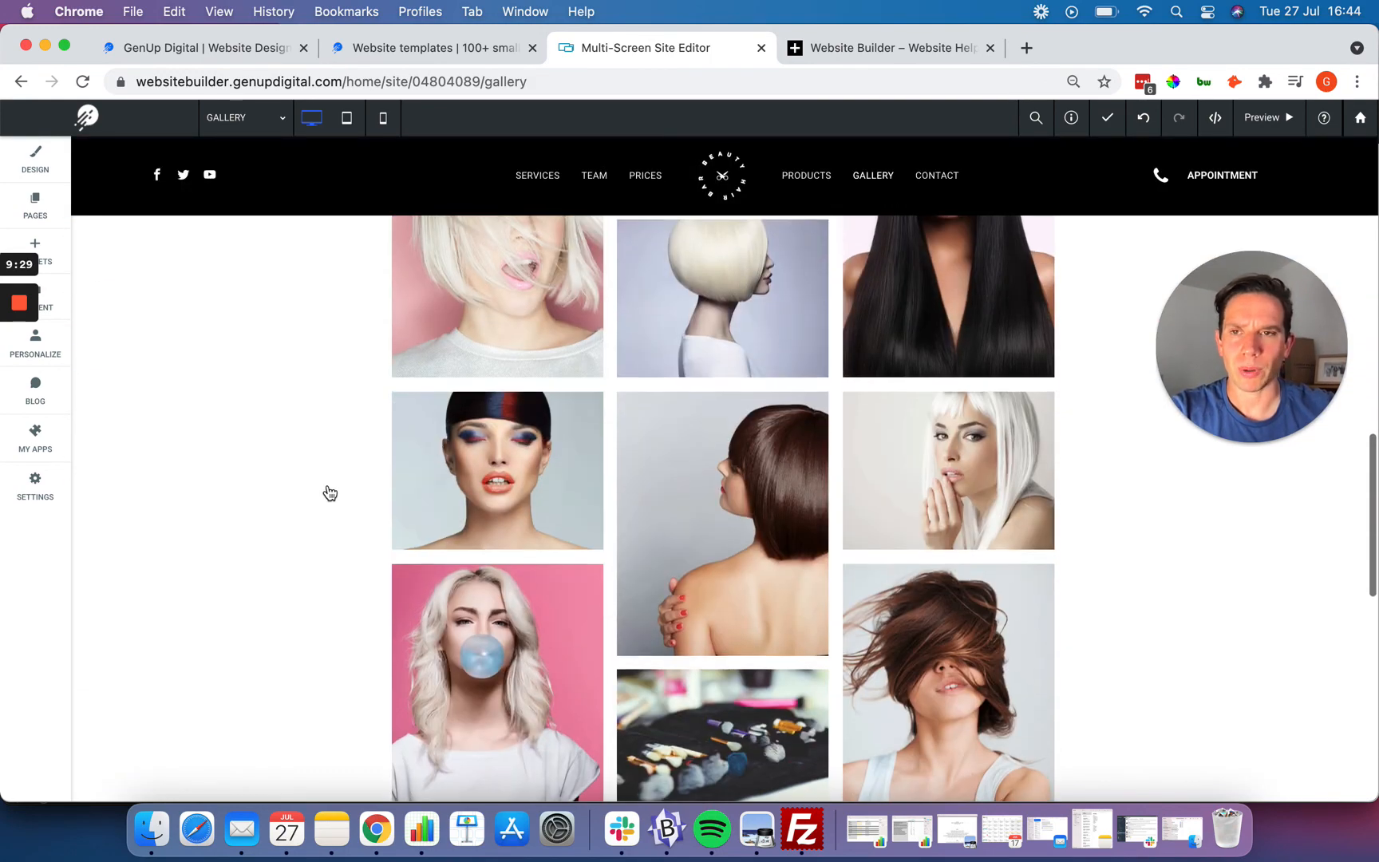
scroll(342, 386, down, 4)
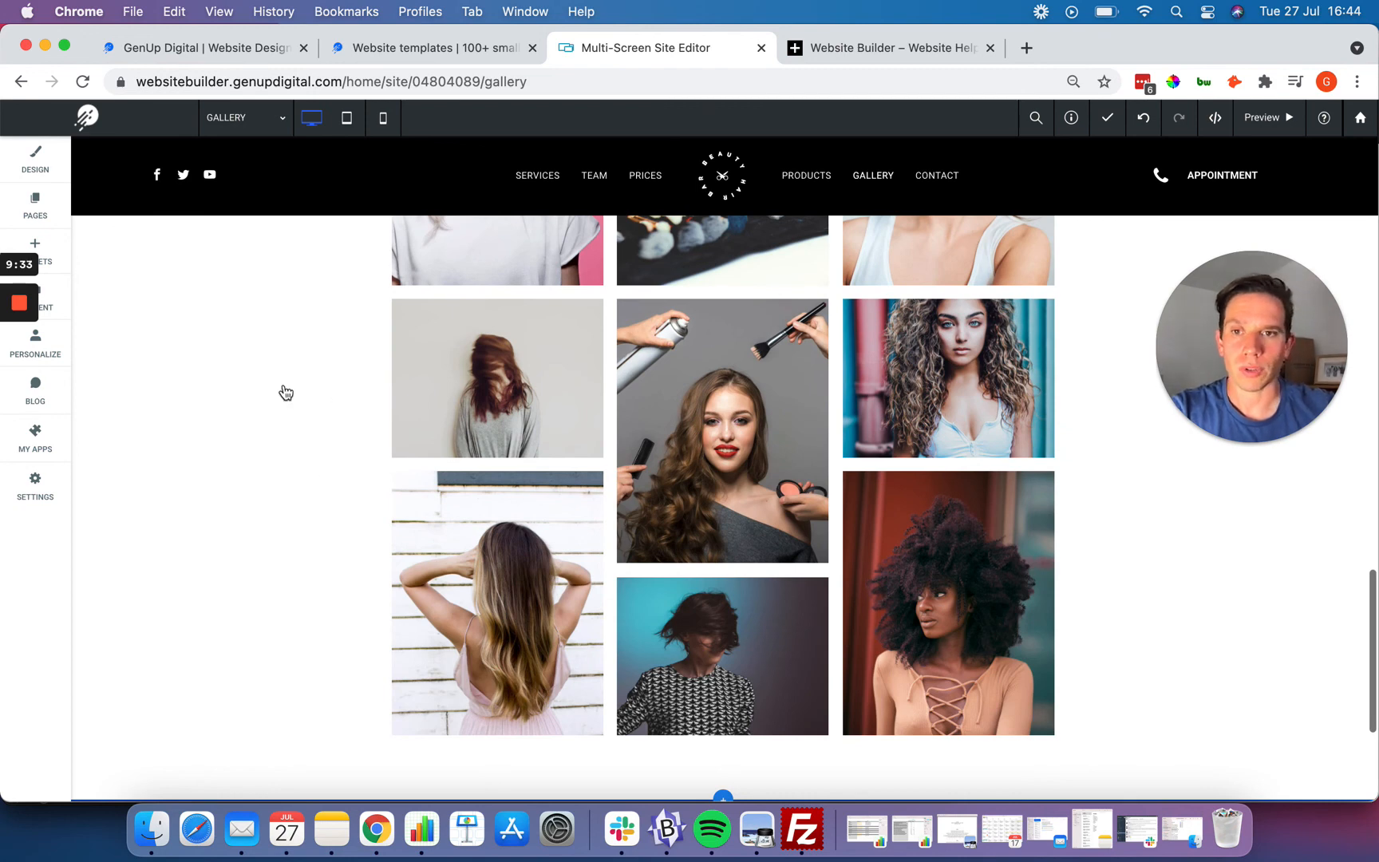
scroll(391, 338, up, 20)
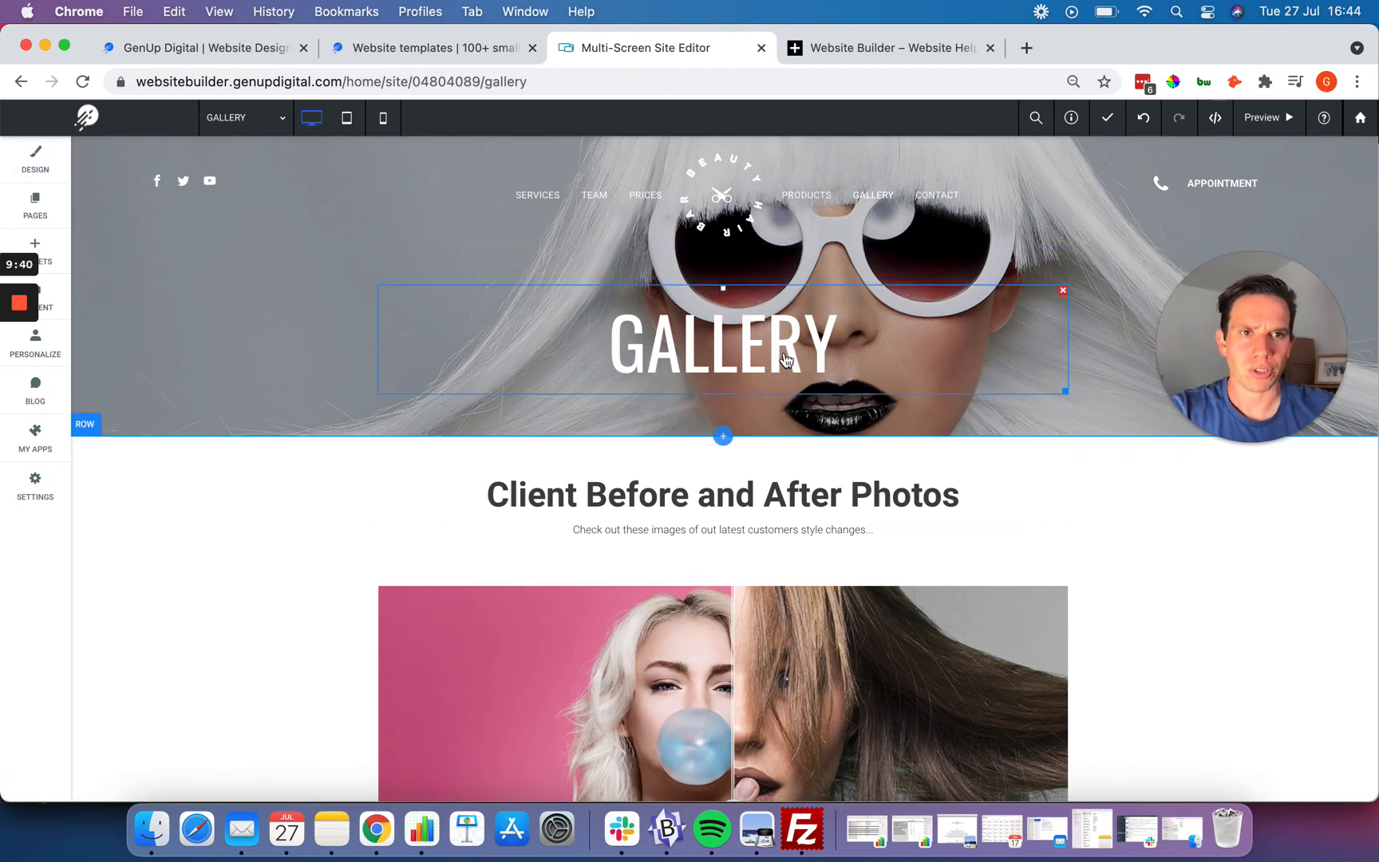
Preview the Gallery page in the large desktop view and look through its whole length.
click(1260, 120)
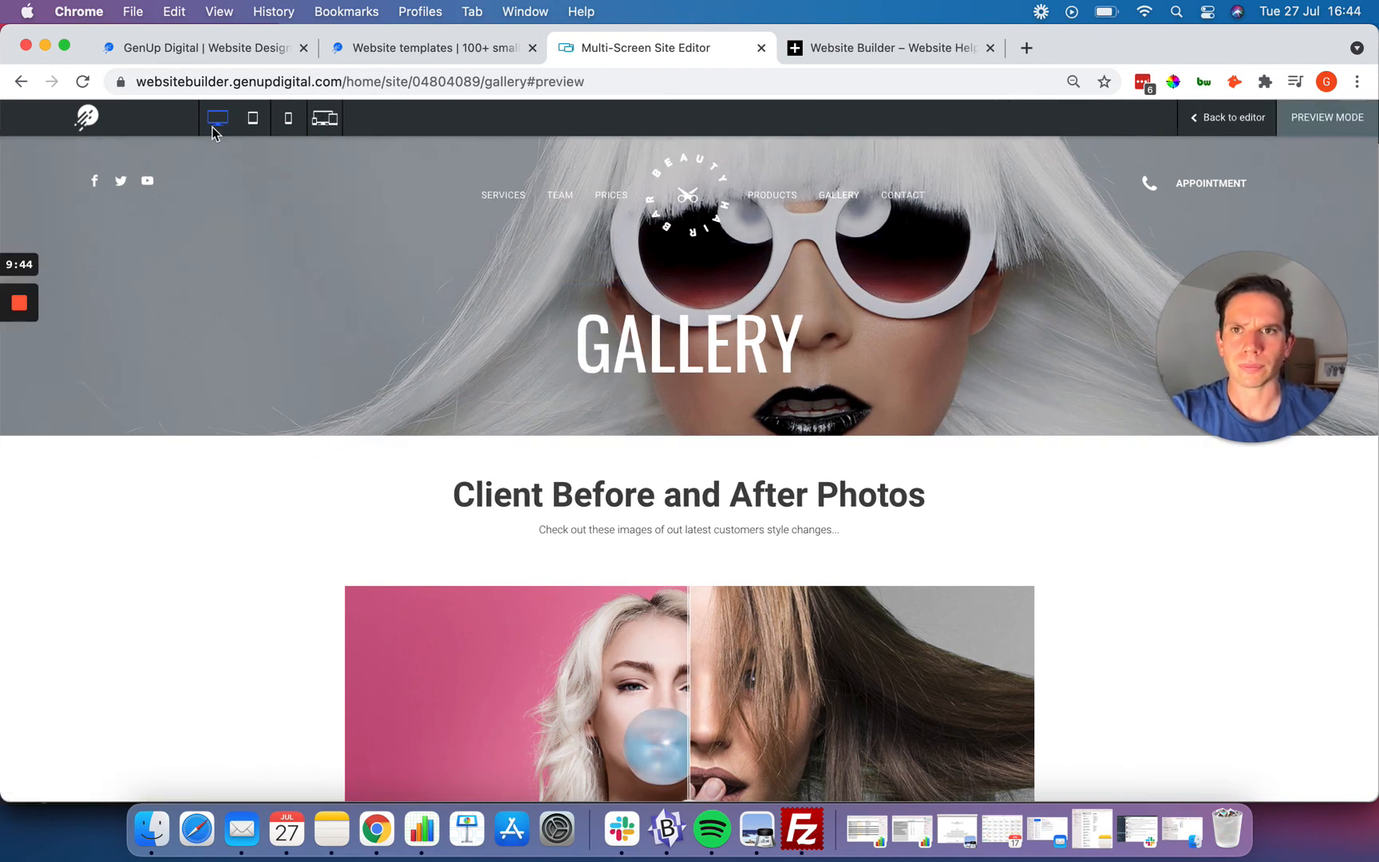
click(252, 118)
click(217, 119)
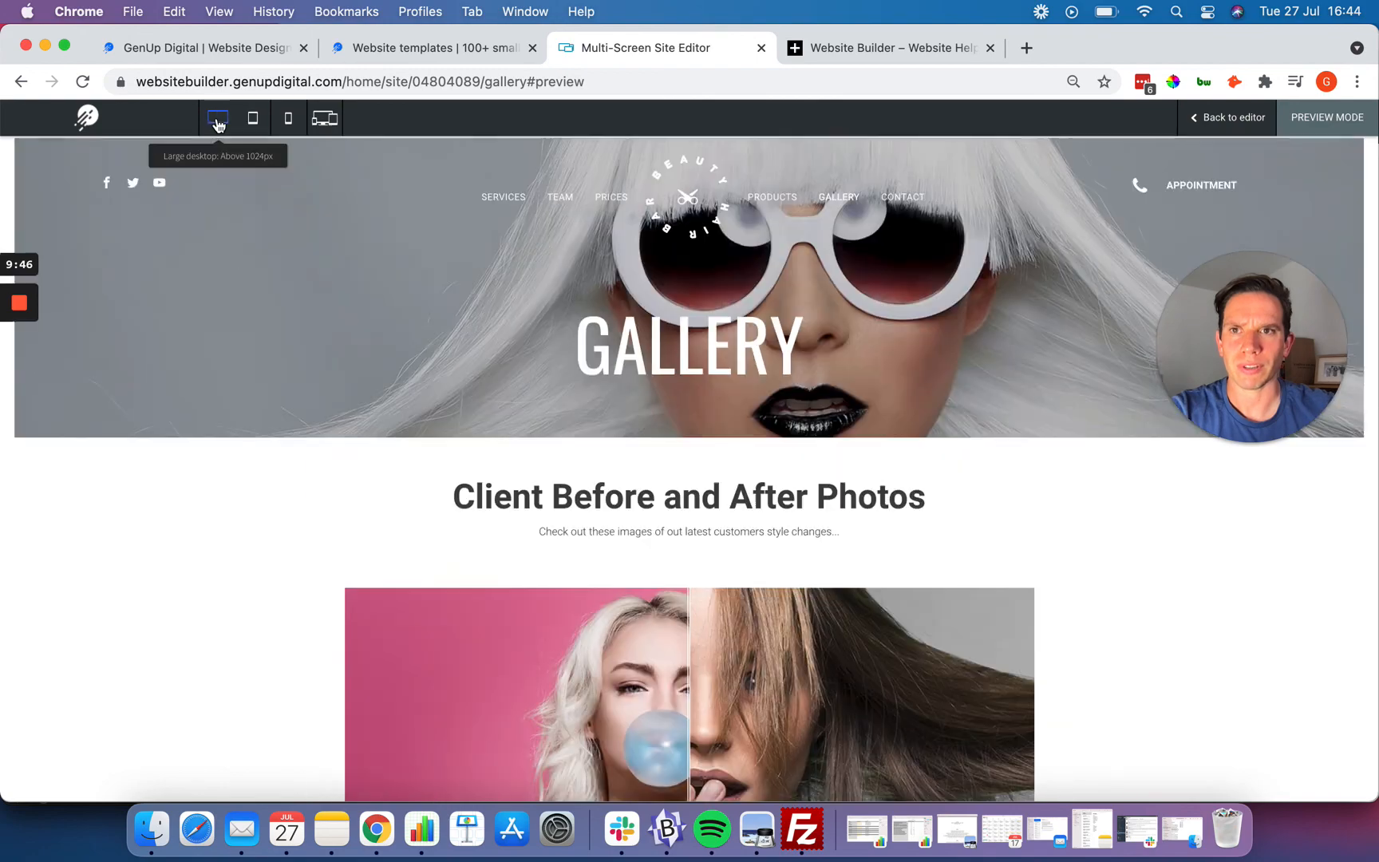
scroll(280, 404, down, 10)
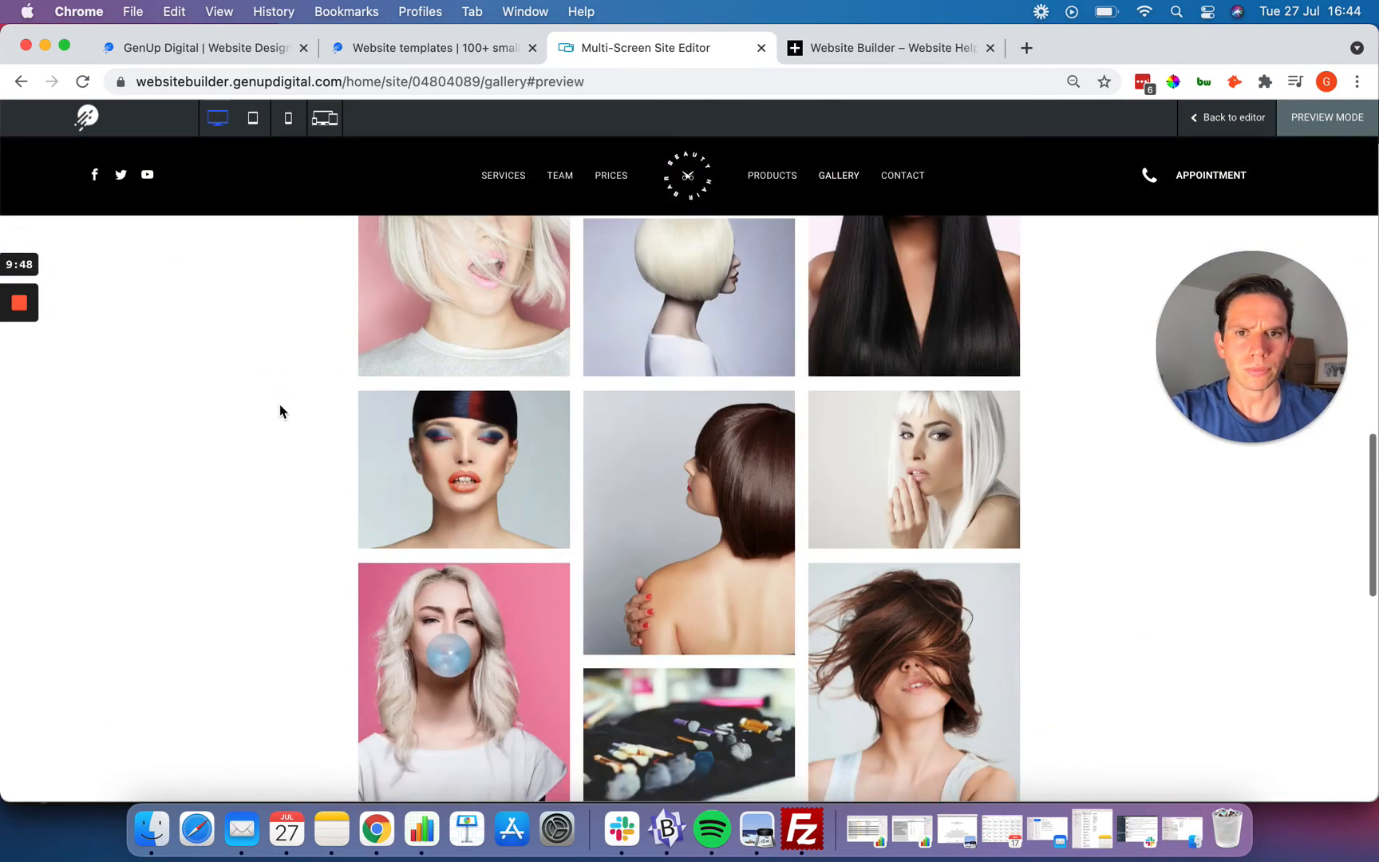
scroll(281, 409, down, 5)
scroll(280, 408, up, 10)
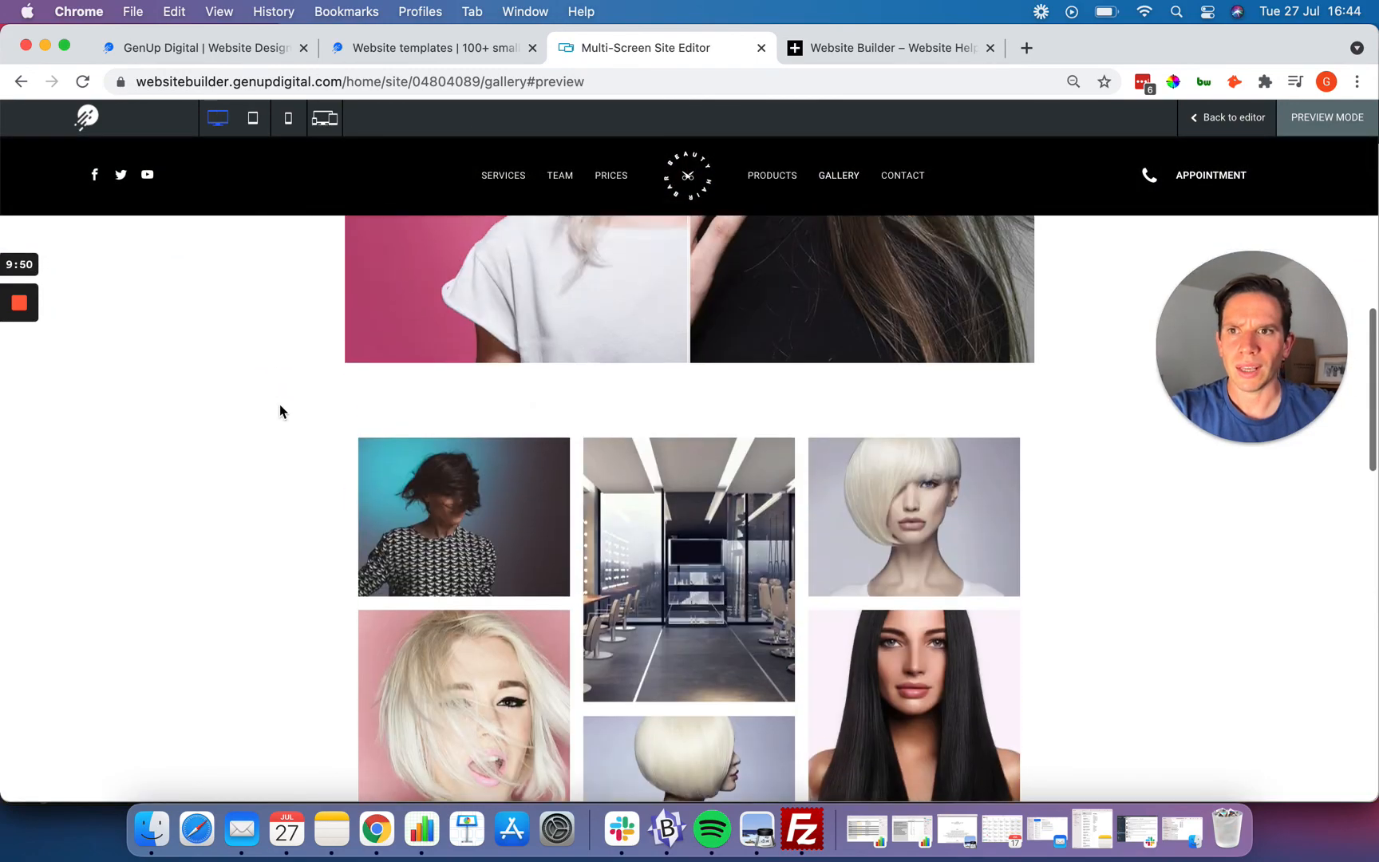
scroll(279, 404, up, 8)
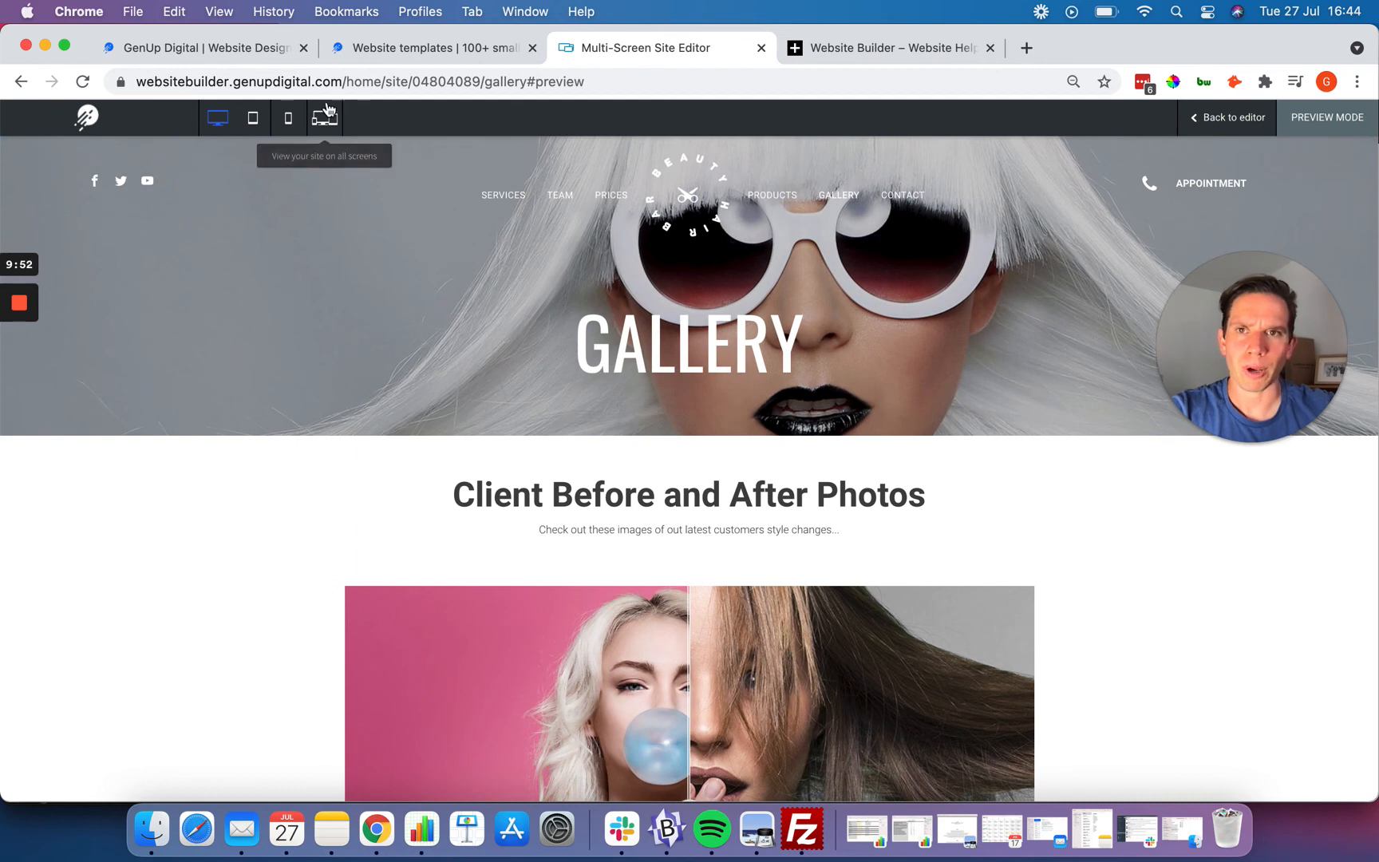
Preview the Gallery page on all screens at once and try the Before & After slider in the desktop frame.
click(326, 117)
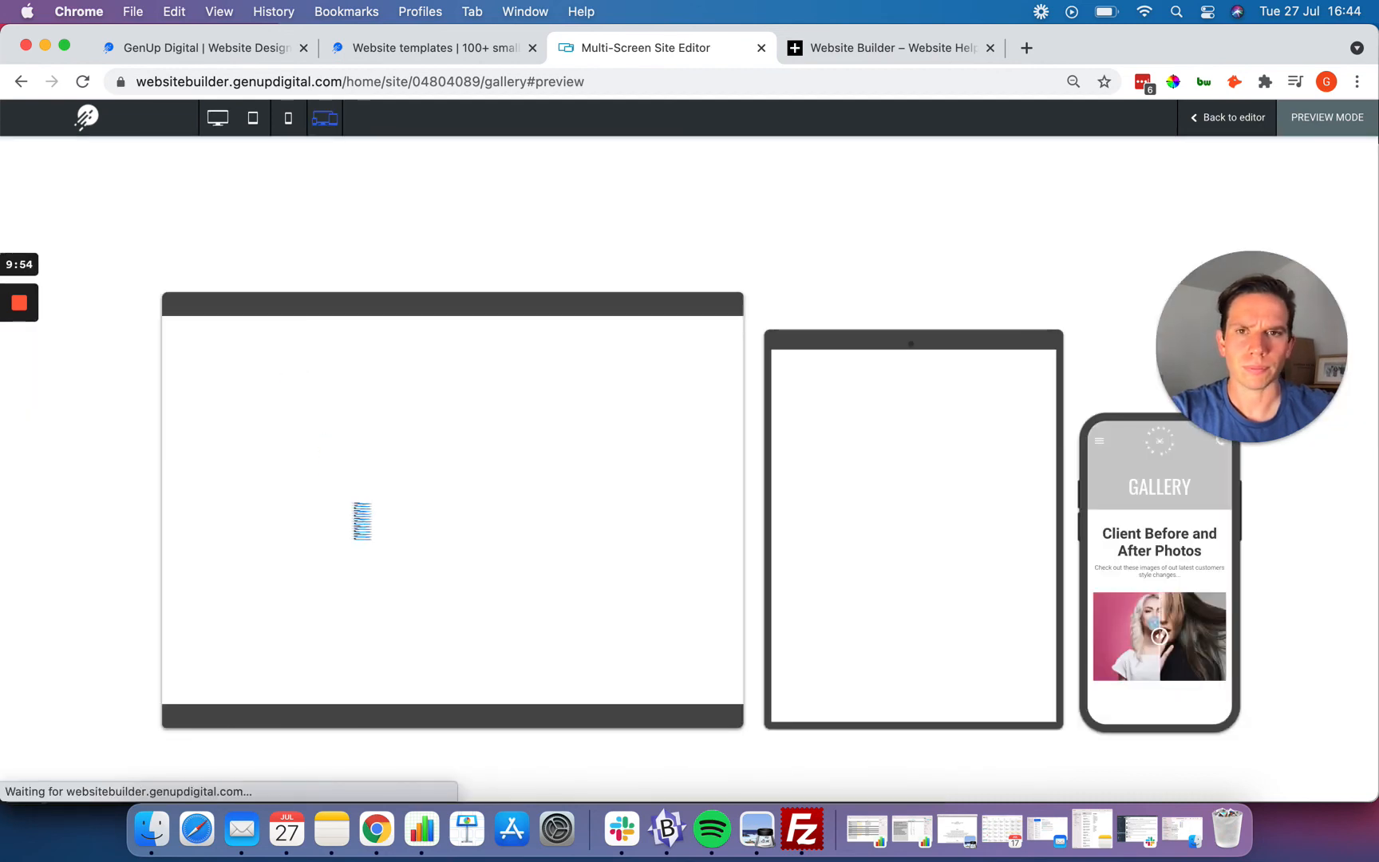
scroll(355, 506, down, 3)
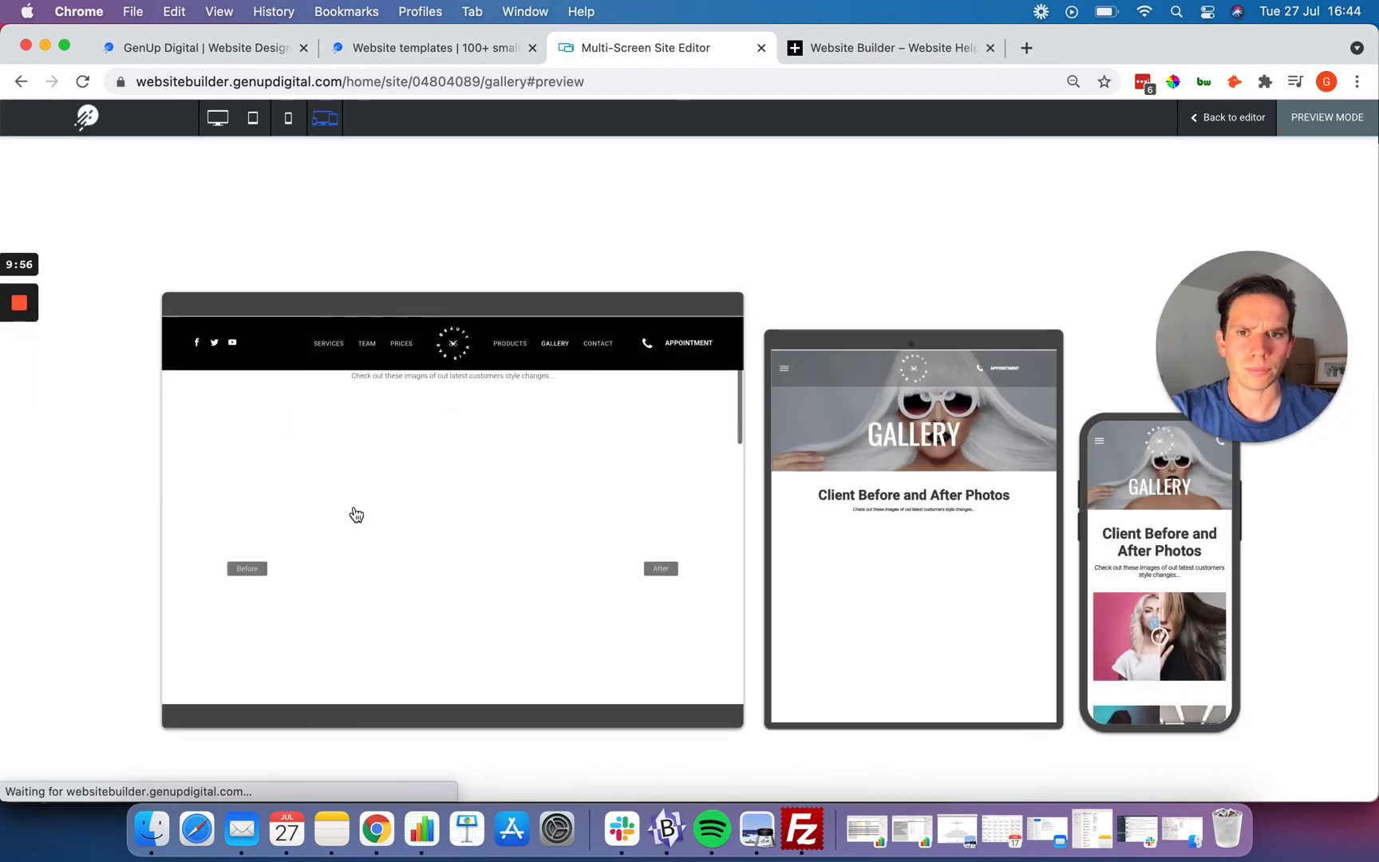
scroll(356, 514, up, 3)
scroll(244, 490, down, 5)
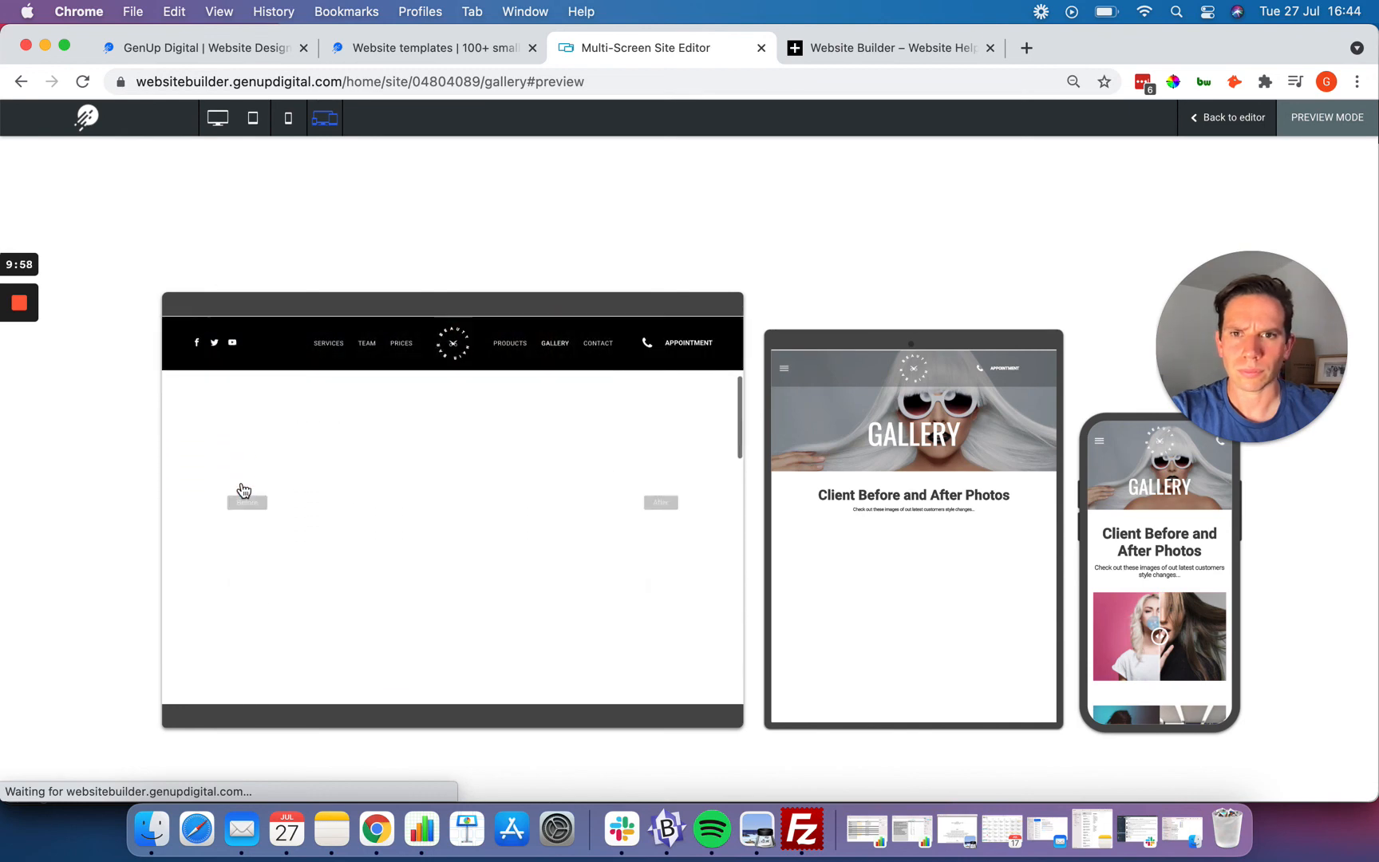
scroll(244, 490, up, 3)
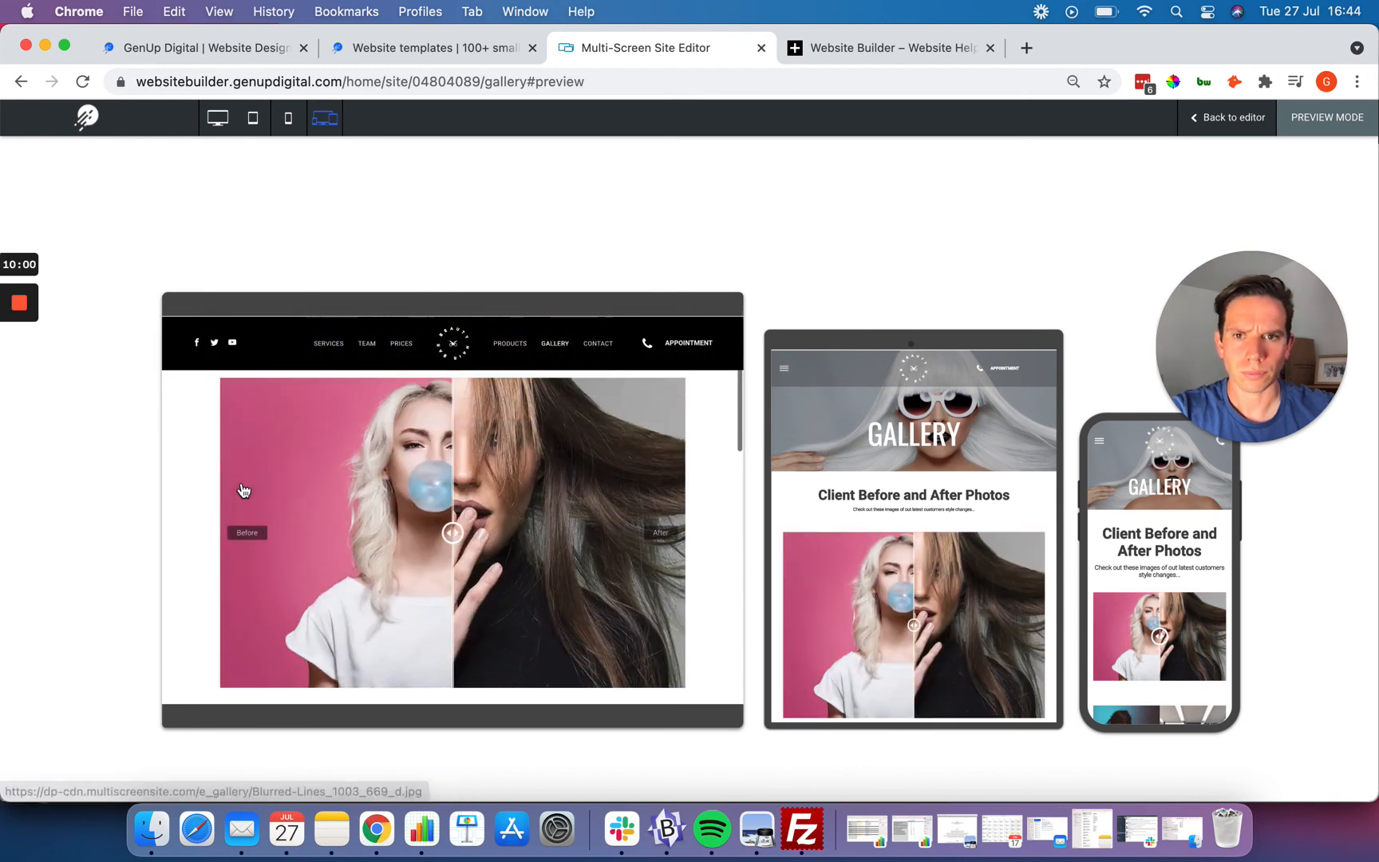
mouse_move(452, 543)
mouse_down()
mouse_move(526, 543)
mouse_move(401, 564)
mouse_move(564, 565)
mouse_move(434, 561)
mouse_up()
scroll(434, 561, up, 2)
scroll(434, 562, up, 4)
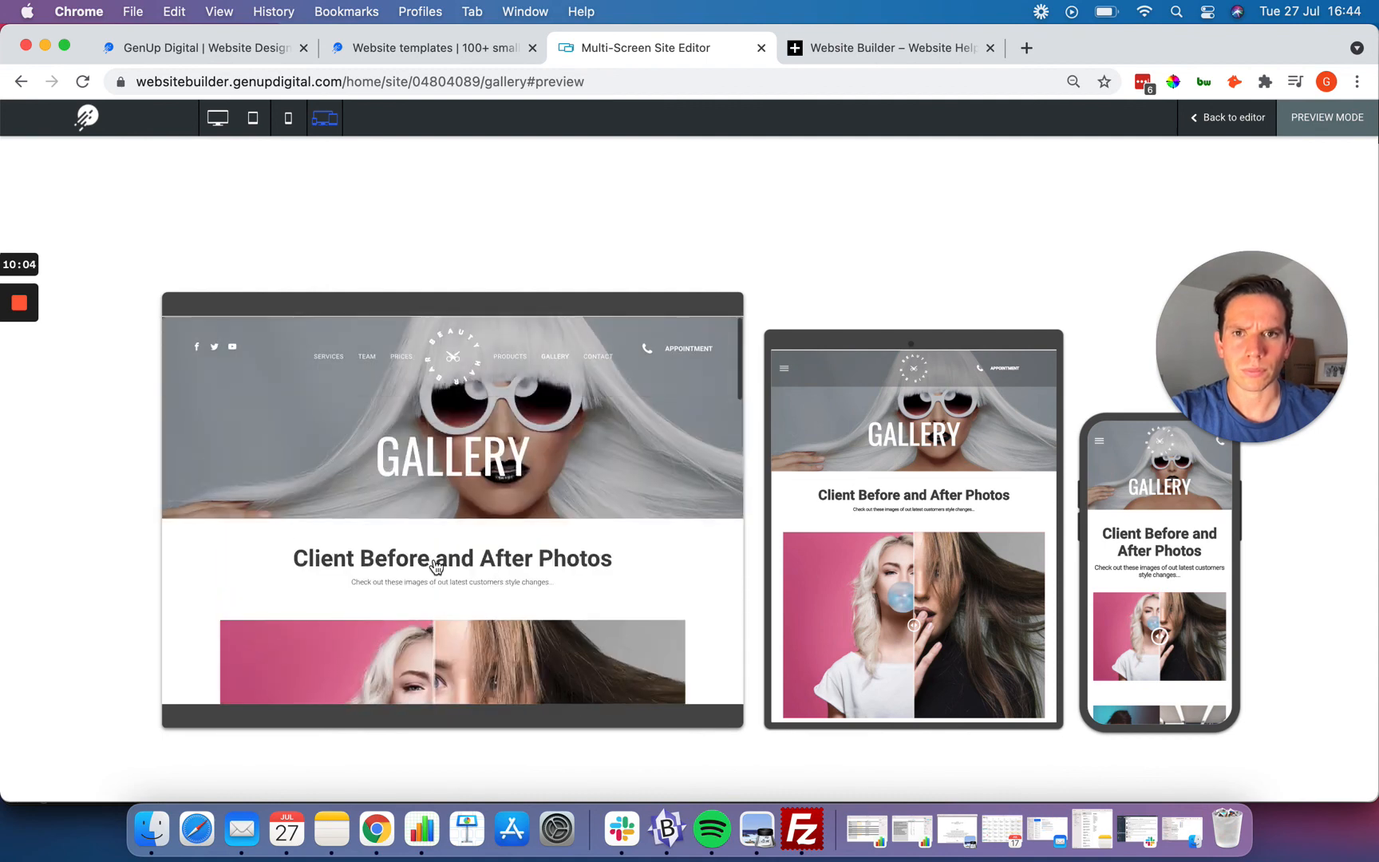